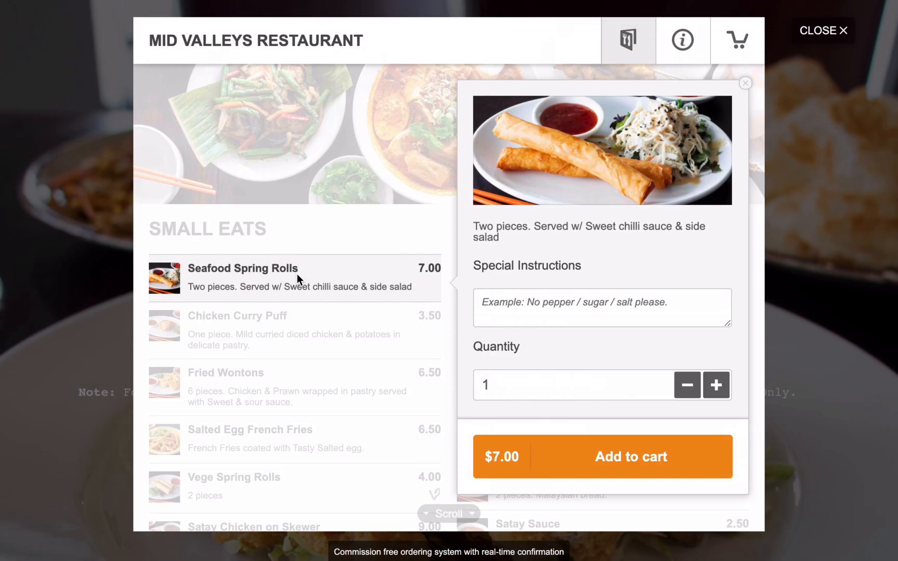
- Add the Seafood Spring Rolls to the cart and open the $7.00 checkout
left_click(593, 462)
left_click(729, 46)
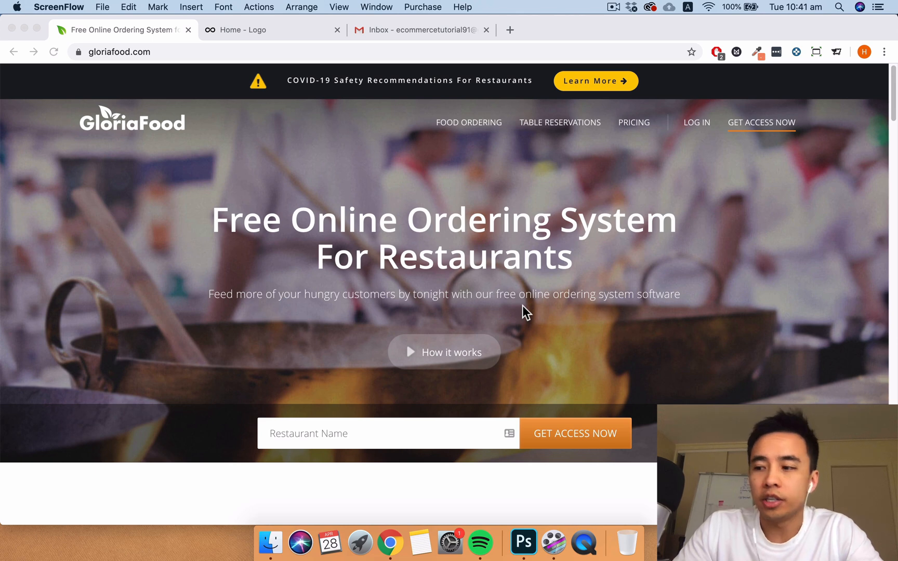
- Enter 'Hogan's Kitchen' as the restaurant name and request access
left_click(403, 430)
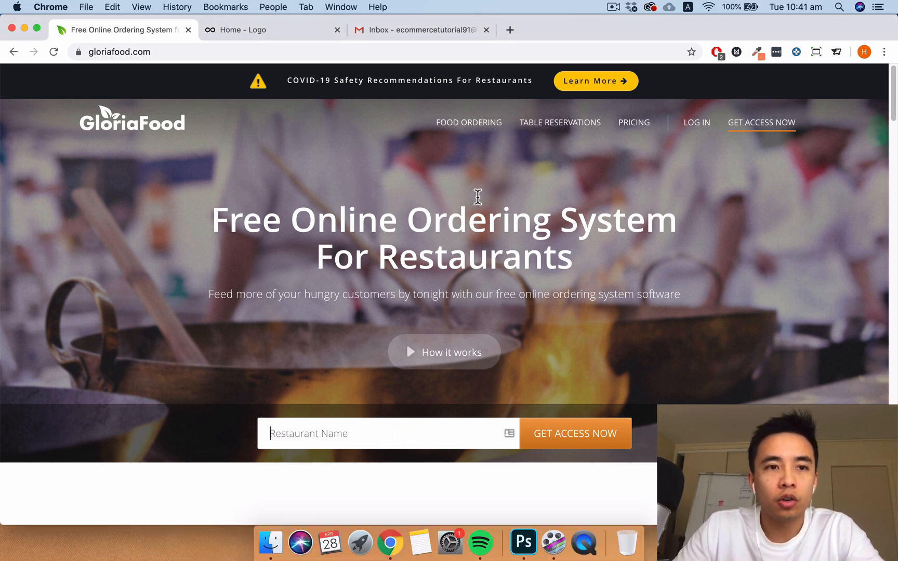
left_click(150, 49)
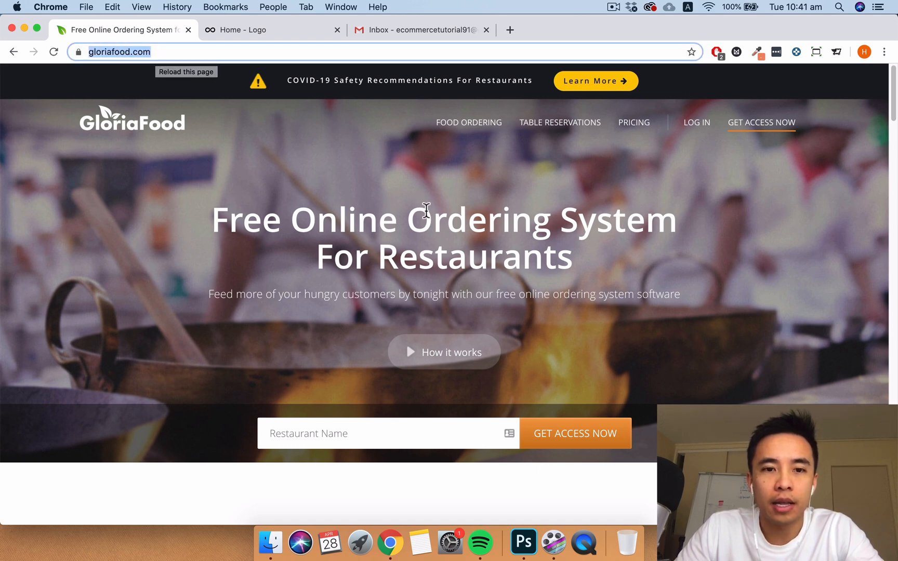
scroll(392, 287, "down", 1)
left_click(315, 416)
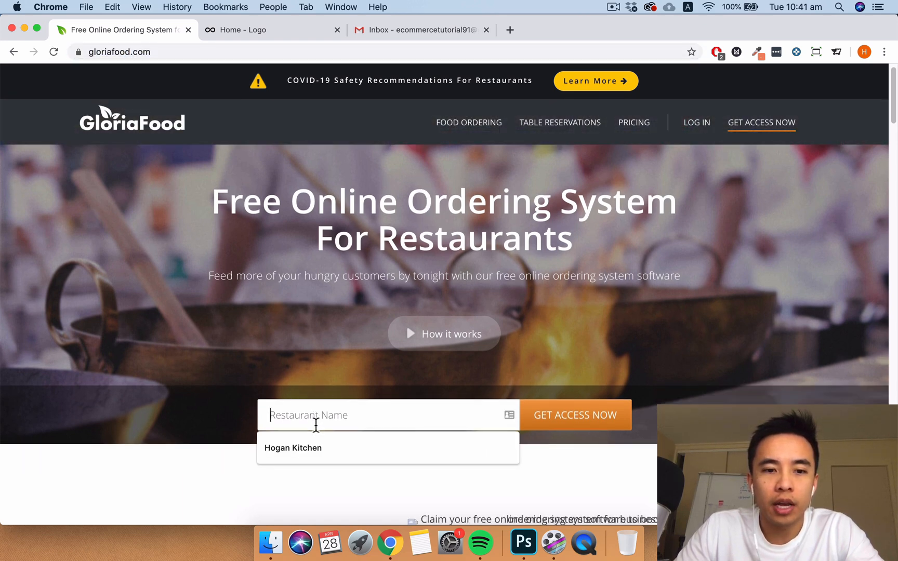
left_click(294, 447)
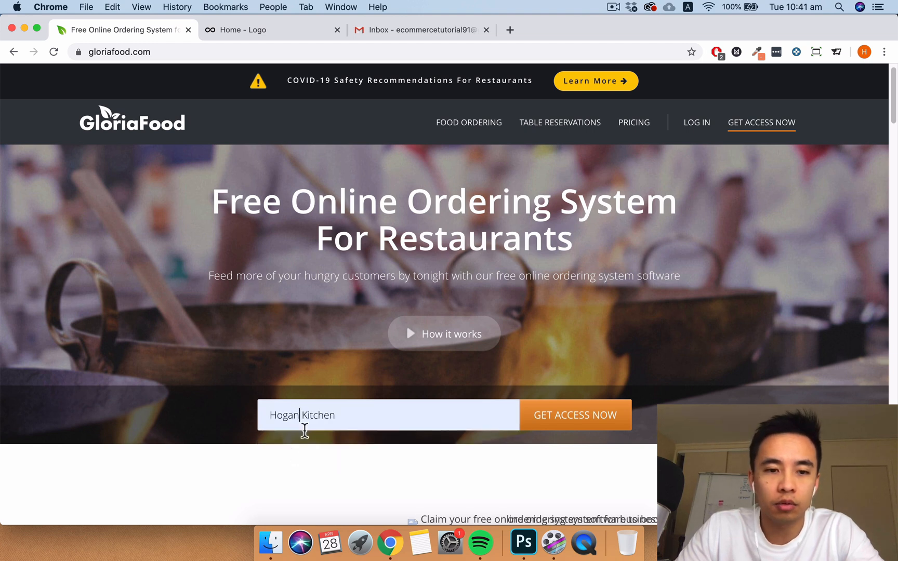
type("'s")
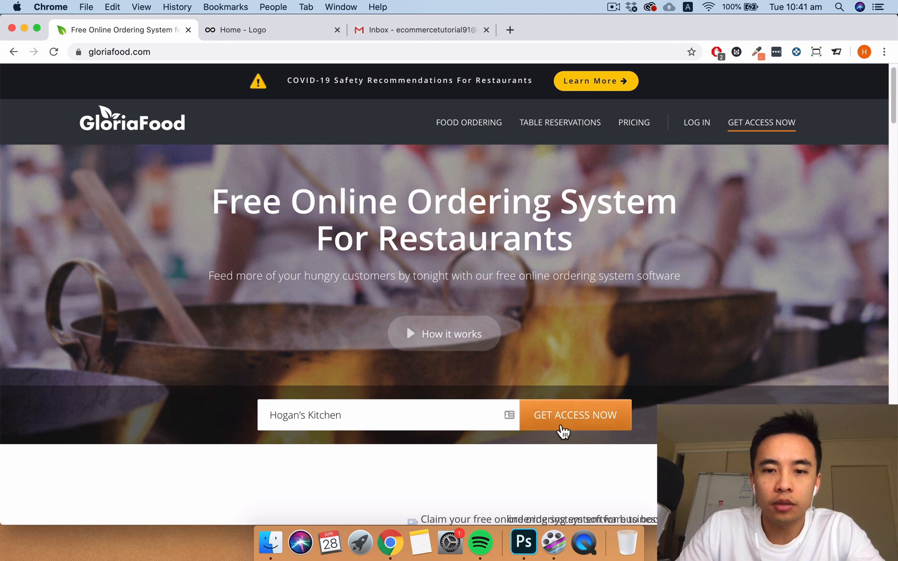
left_click(567, 431)
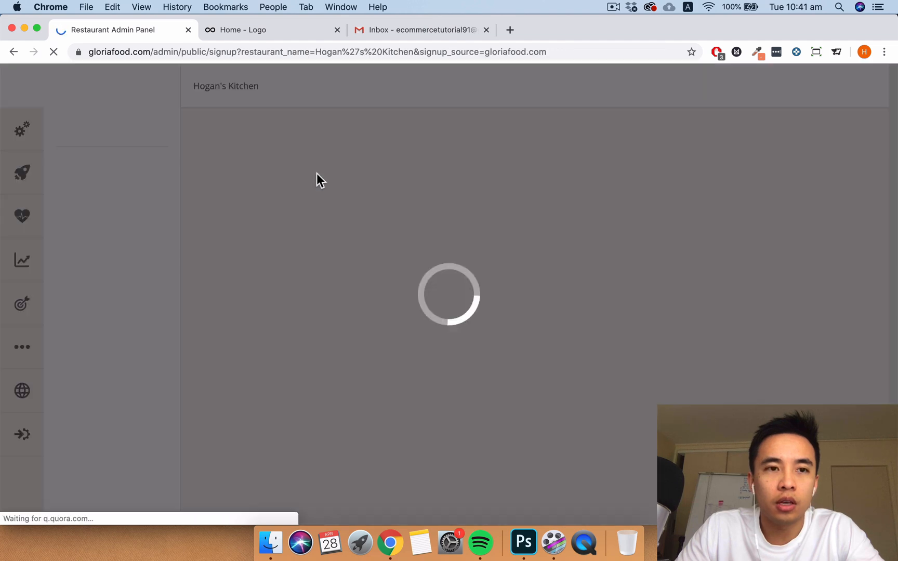
- Enter the owner's e-mail address and first and last name
left_click(409, 204)
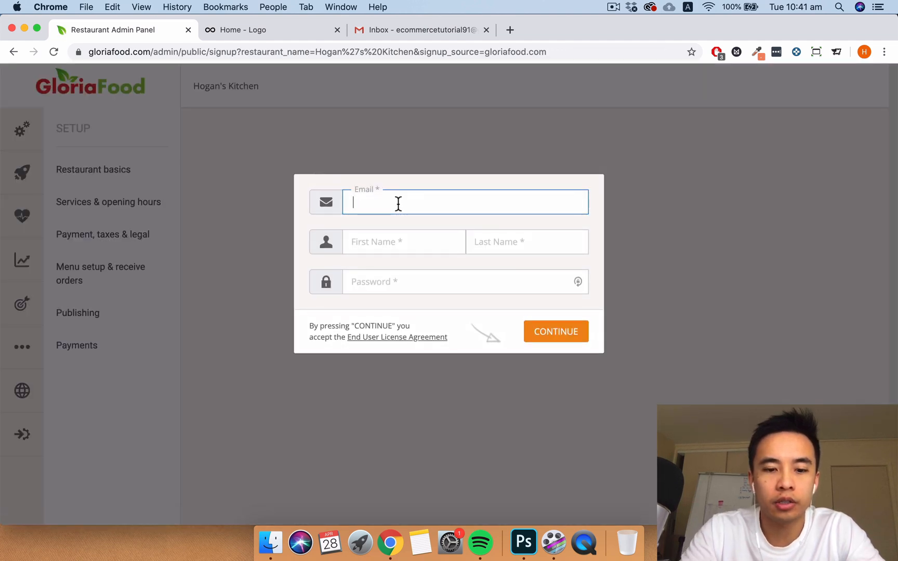
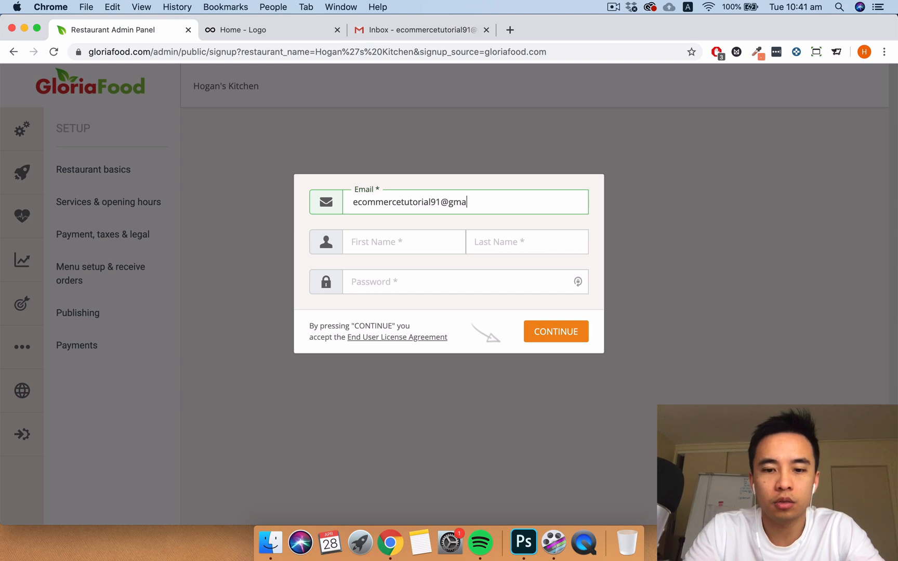
key("Tab")
key("Tab")
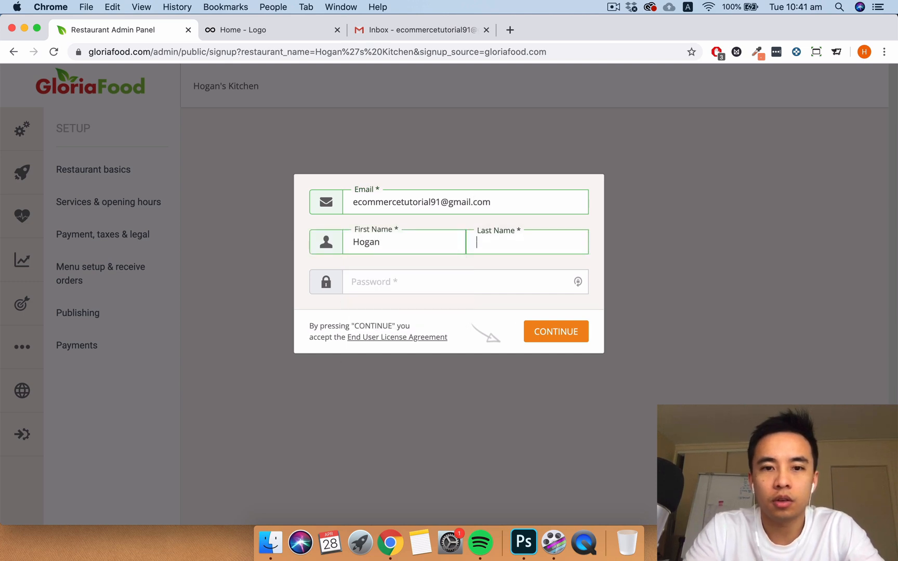
- Set the account password and sign up as restaurant manager / owner
key("Tab")
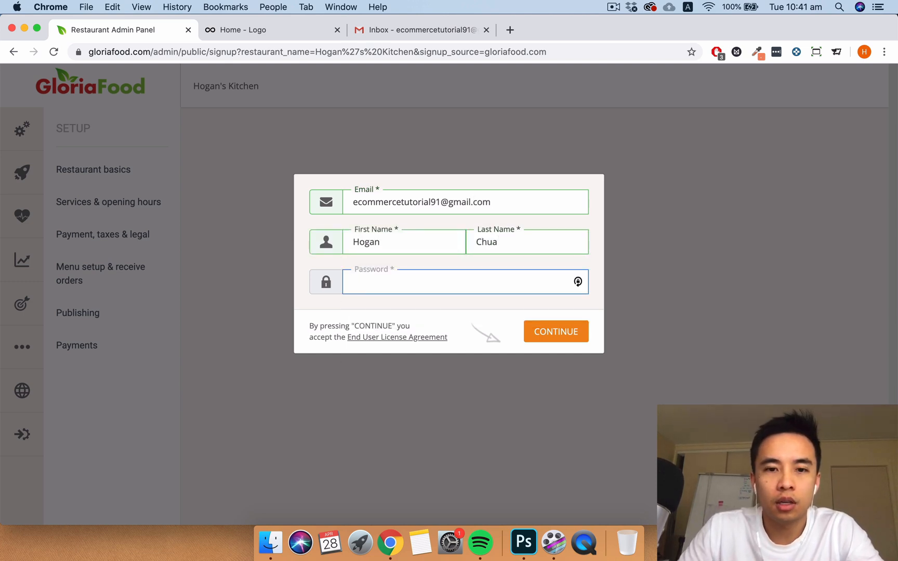
type("*********")
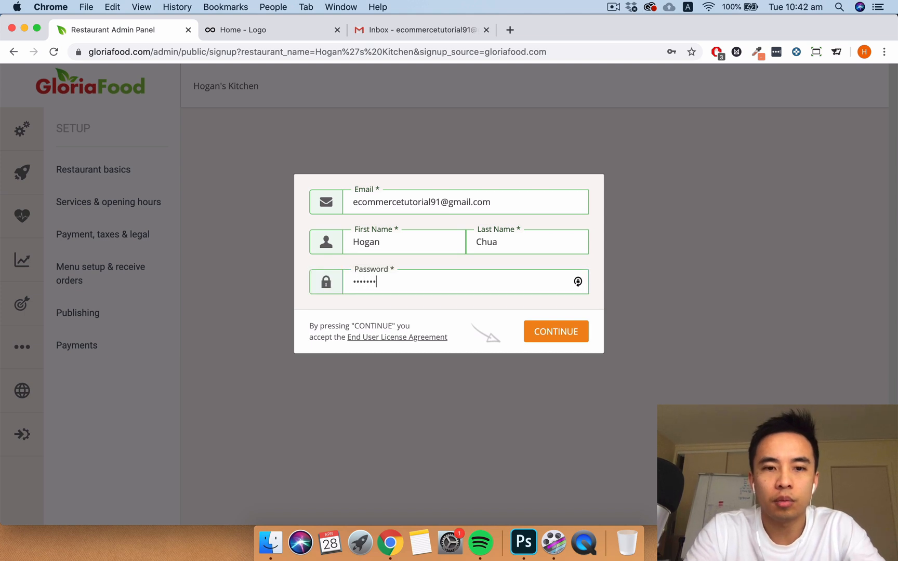
left_click(545, 335)
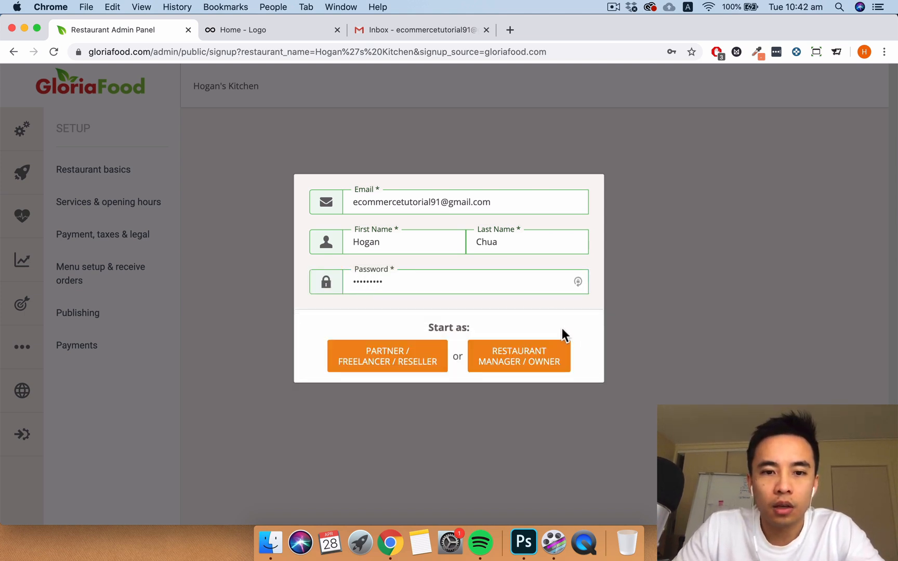
left_click(531, 364)
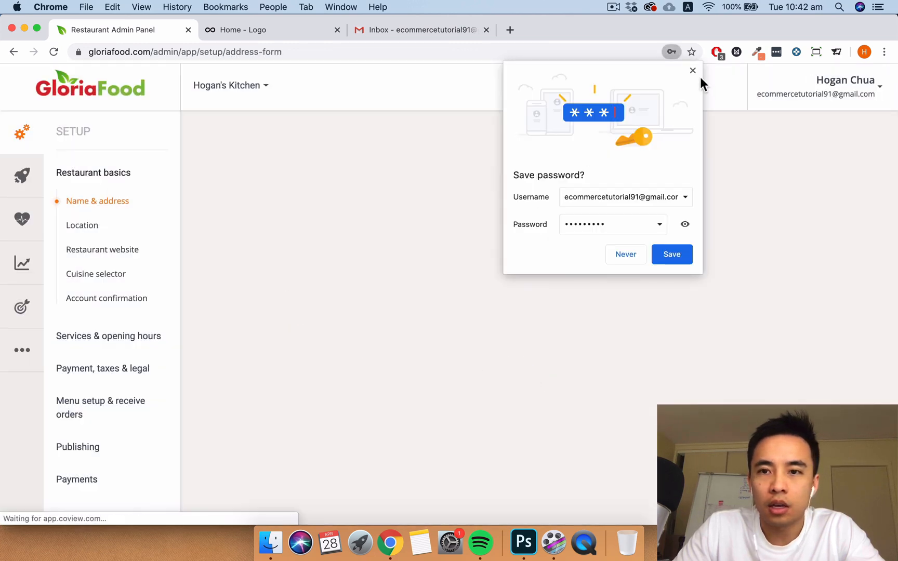
- Enter the restaurant's phone number
left_click(692, 70)
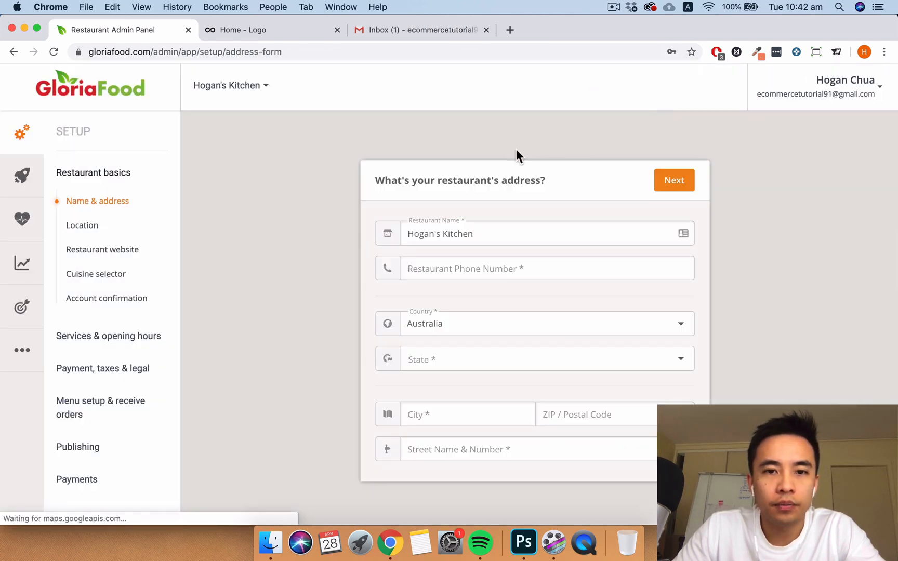
left_click(461, 268)
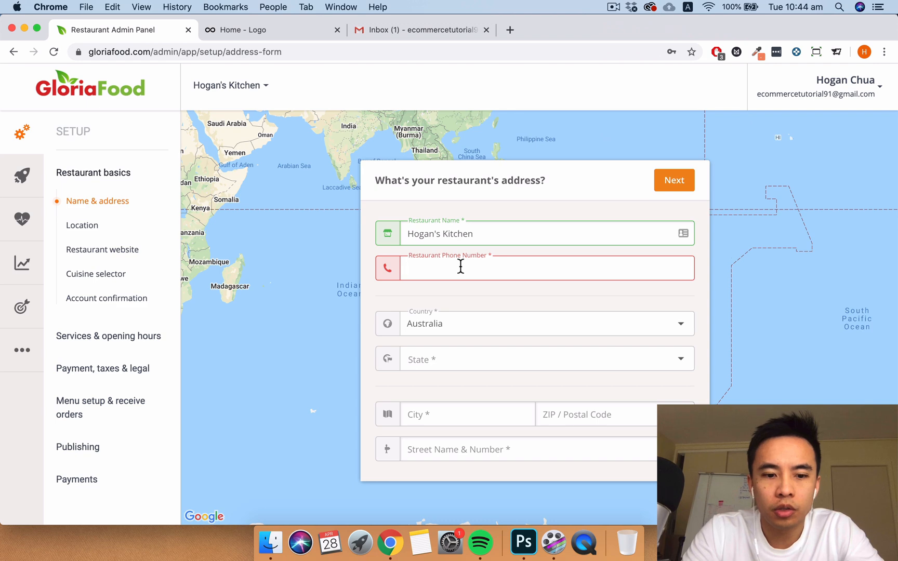
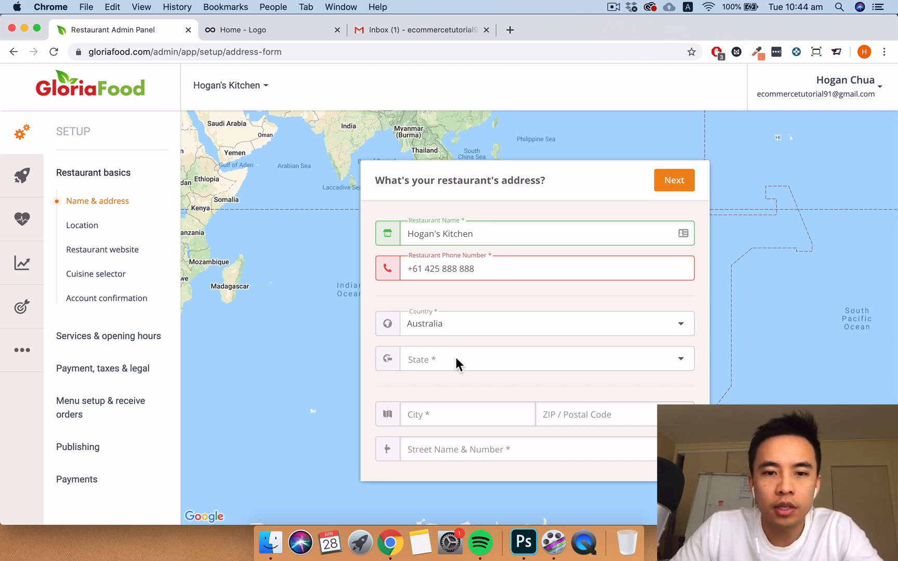
- Fill in the street address in Melbourne, Victoria, postcode 3000, and confirm it
left_click(493, 356)
left_click(453, 500)
left_click(437, 414)
type("Melbourne")
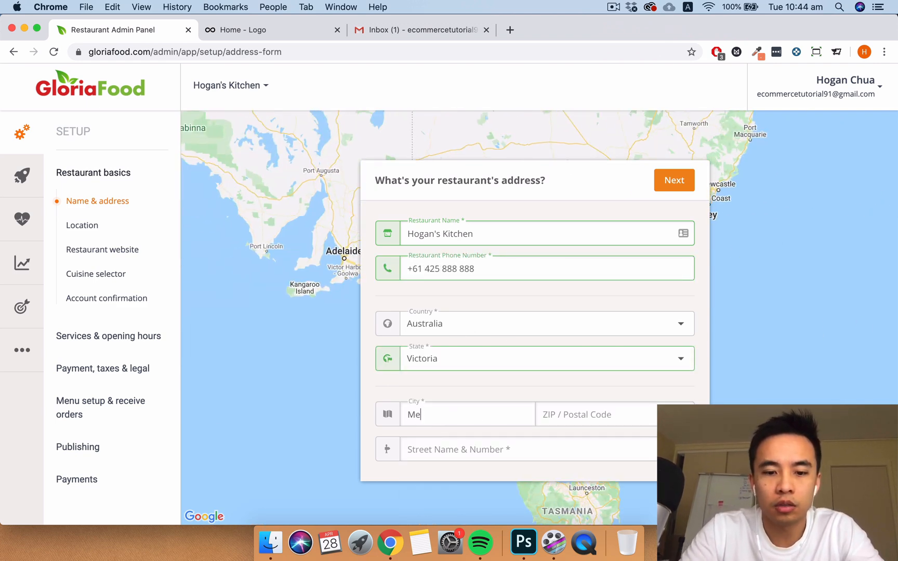
left_click(569, 418)
type("3000")
left_click(522, 450)
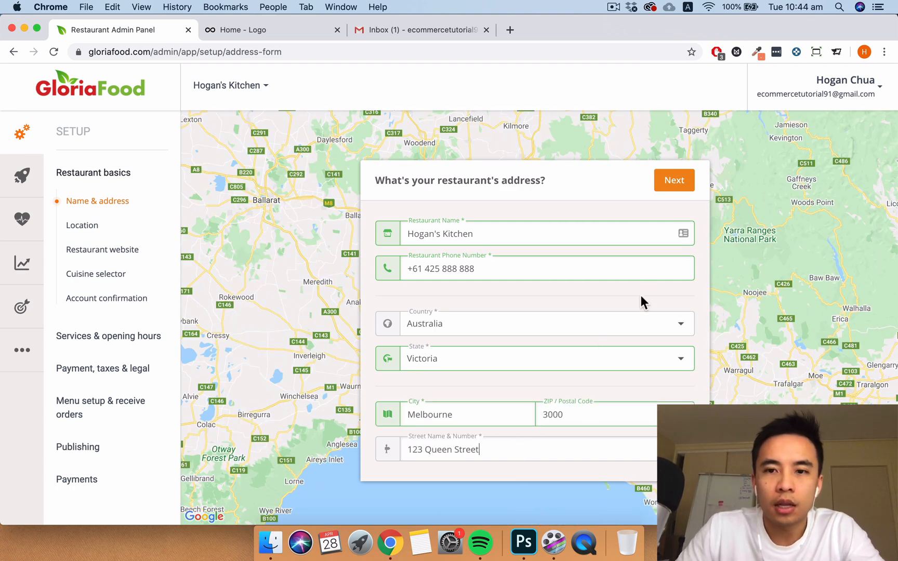
left_click(671, 183)
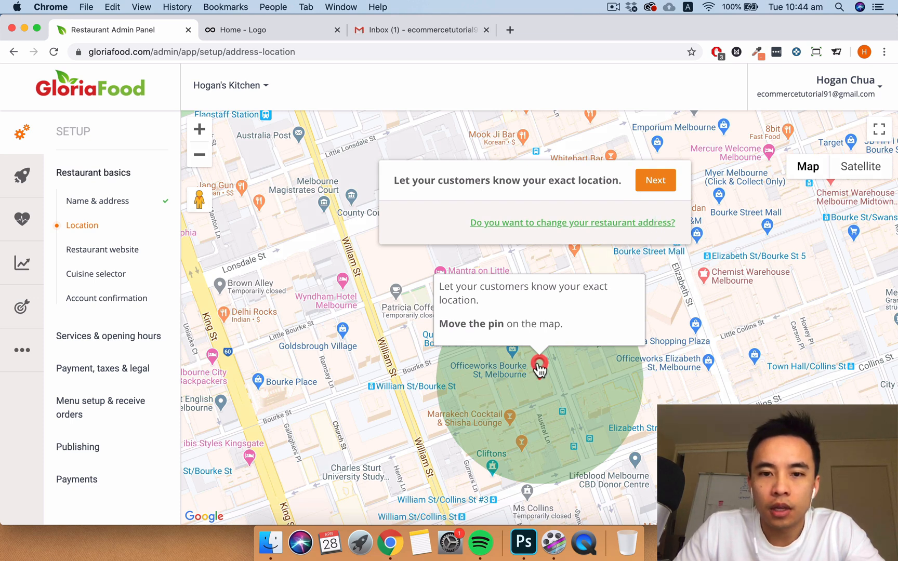
- Drag the map pin onto the restaurant's exact spot and confirm the location
left_click_drag(678, 382, 656, 337)
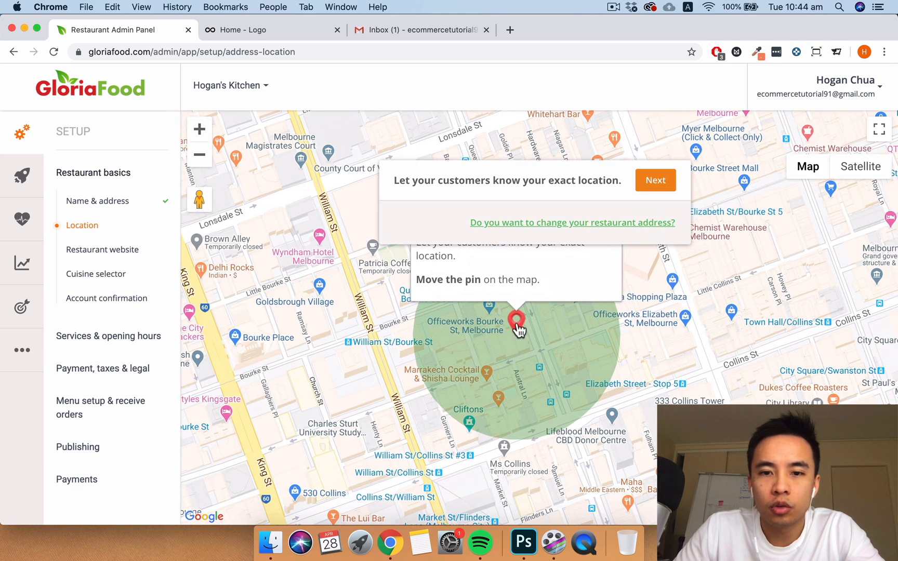
mouse_move(519, 327)
left_mouse_down()
mouse_move(526, 323)
mouse_move(488, 364)
left_mouse_up()
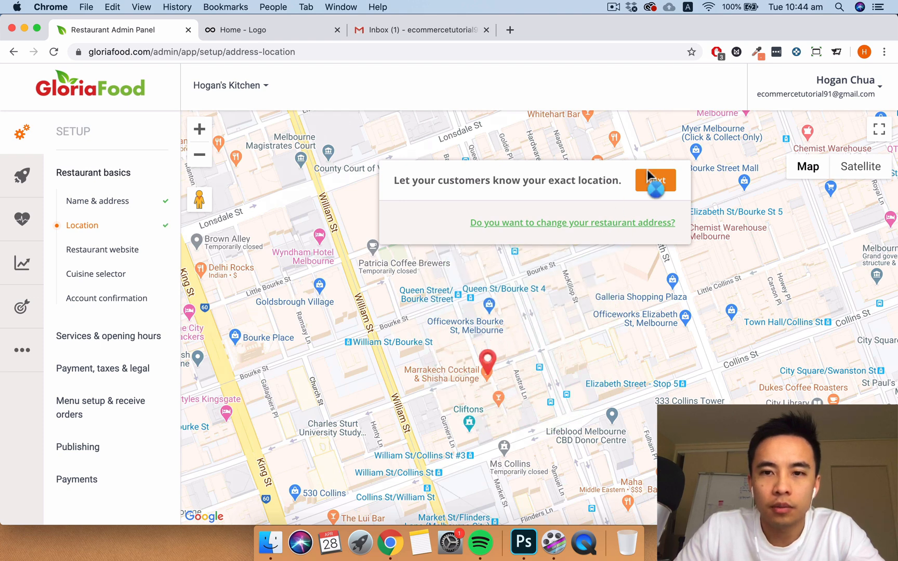
left_click(654, 184)
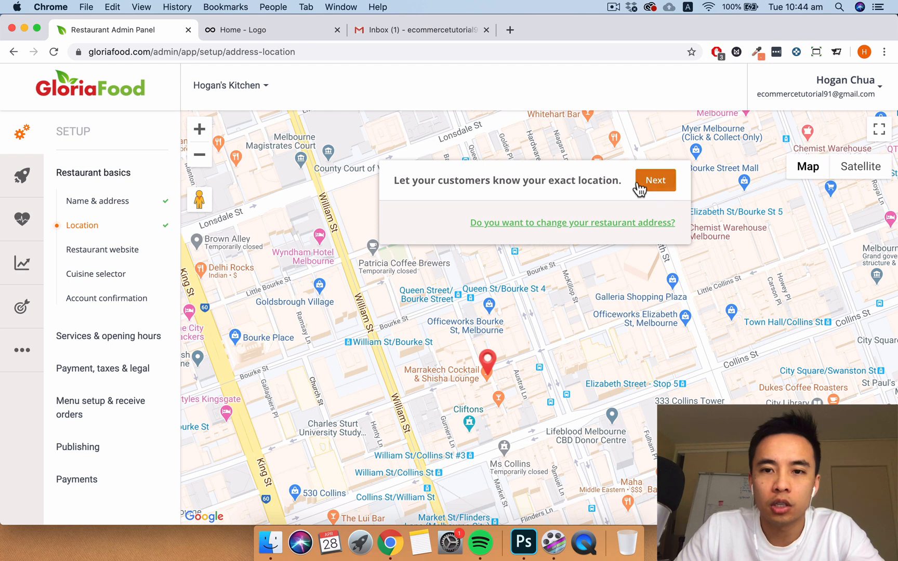
left_click(654, 191)
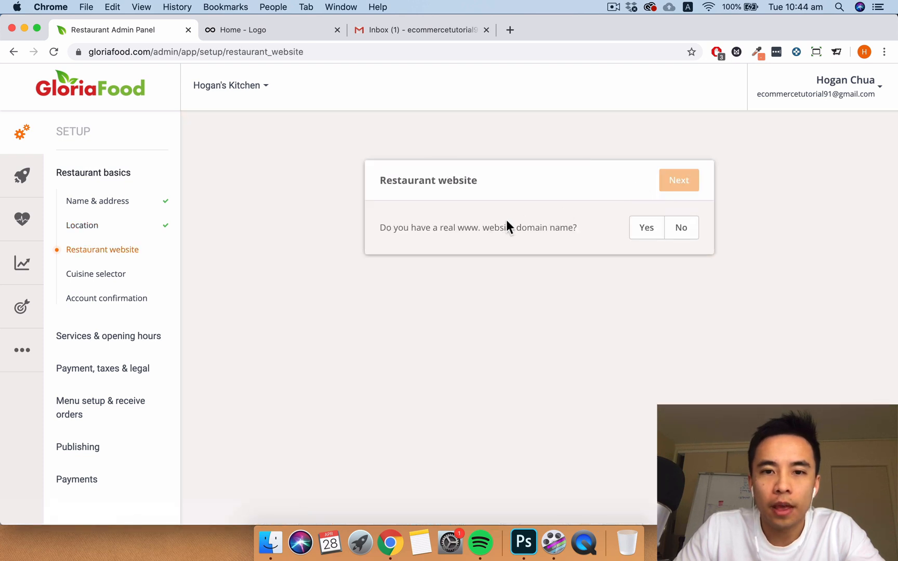
- Set the restaurant's own domain to sitetutorial1234.com
left_click(644, 234)
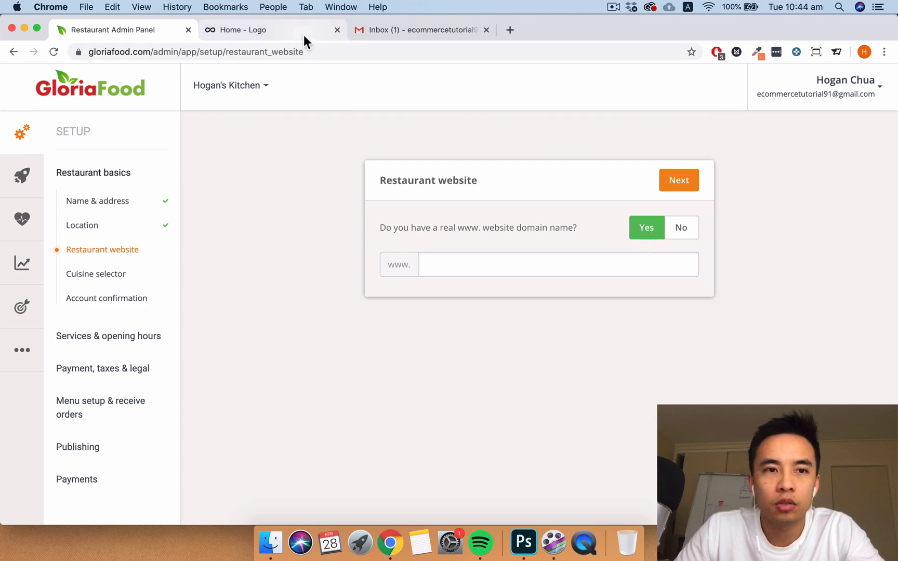
left_click(304, 35)
left_click(198, 48)
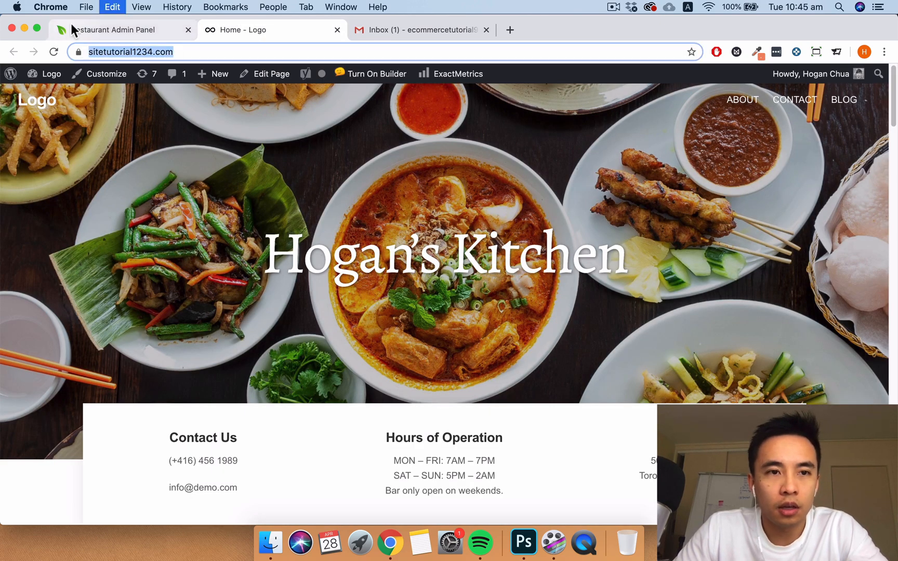
left_click(126, 29)
left_click(487, 263)
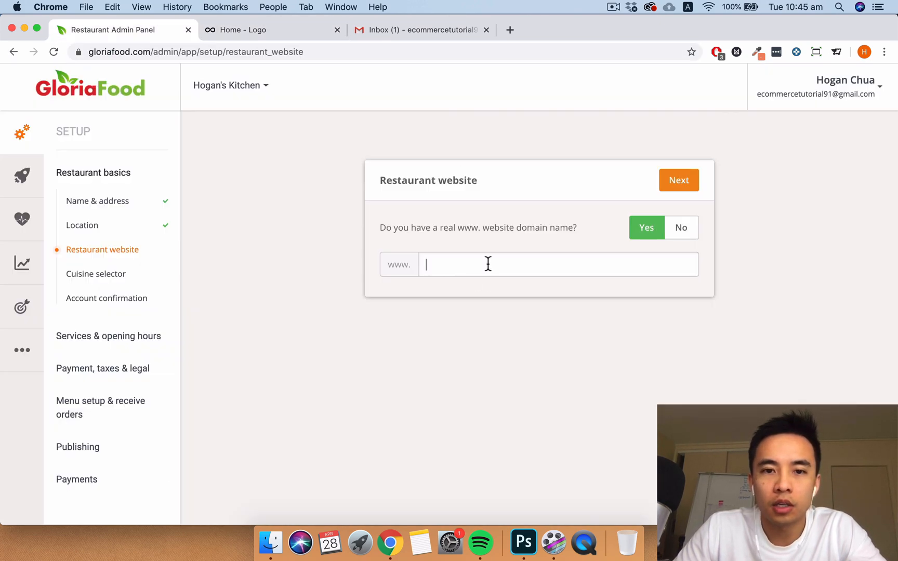
type("sitetutorial1234.com/")
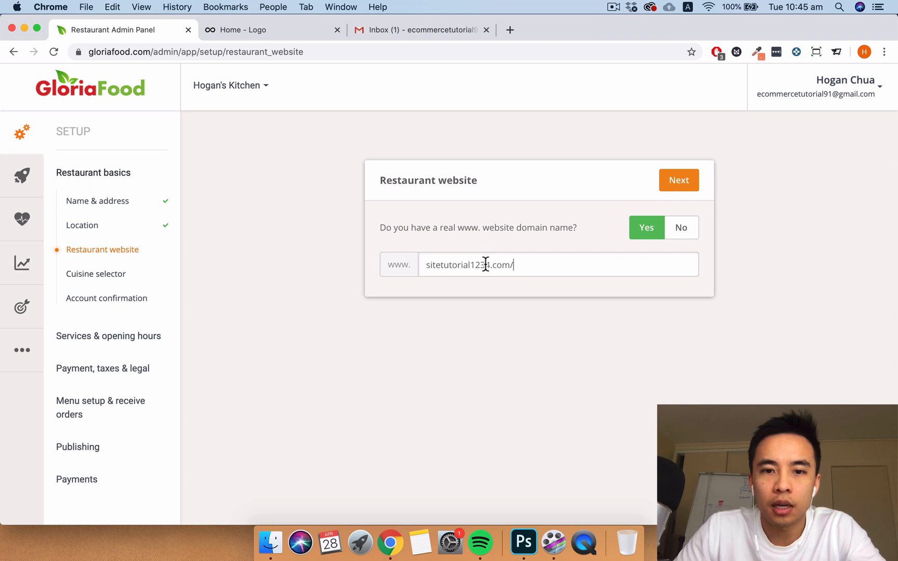
left_click(674, 182)
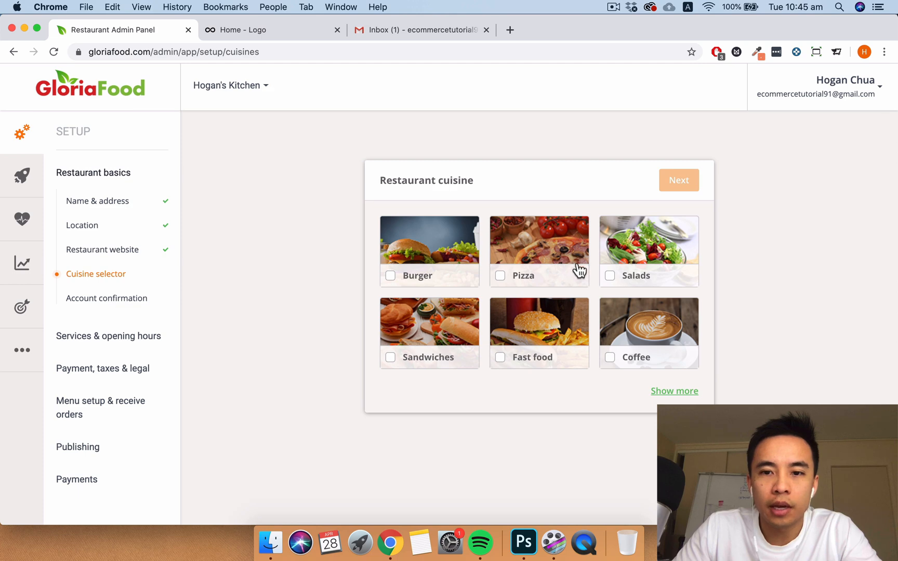
- Choose Asian as the restaurant's cuisine and continue
left_click(671, 393)
left_click(500, 276)
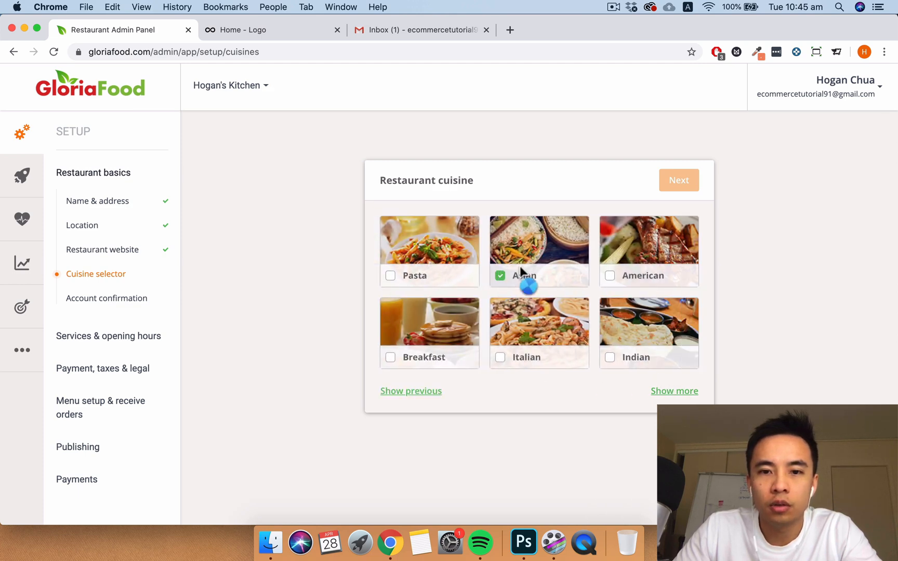
scroll(630, 241, "down", 2)
scroll(630, 241, "up", 2)
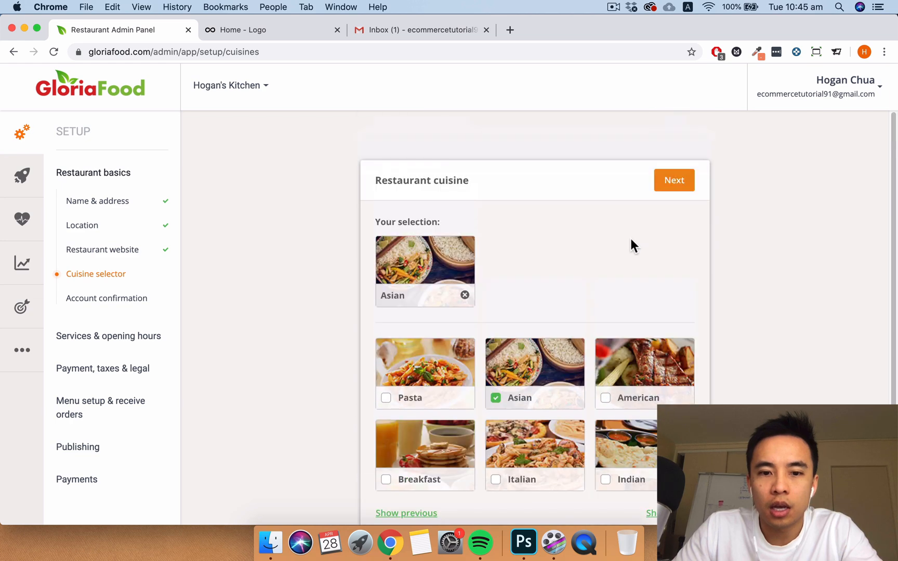
left_click(668, 180)
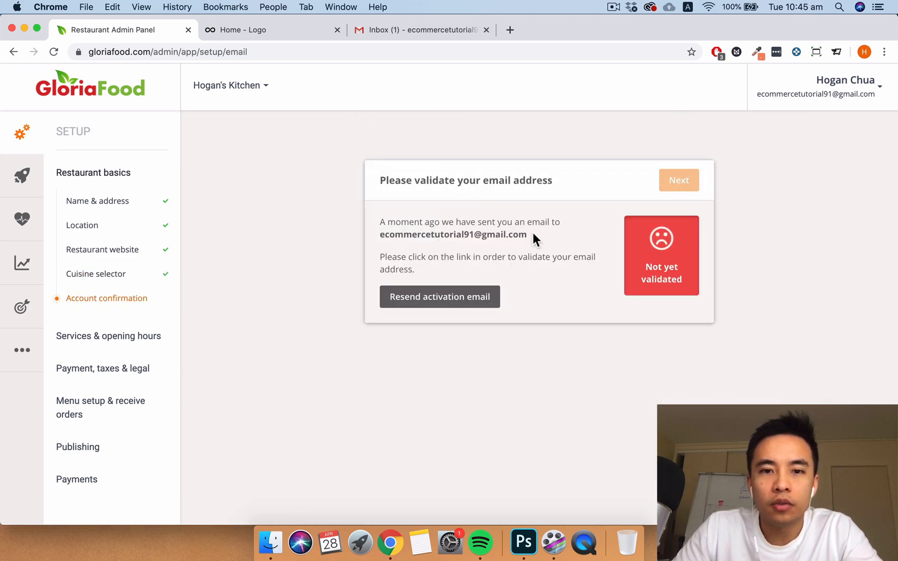
- Validate the account e-mail via the GloriaFood message in Gmail, then continue to Pickup options
left_click_drag(533, 233, 368, 236)
left_click(390, 32)
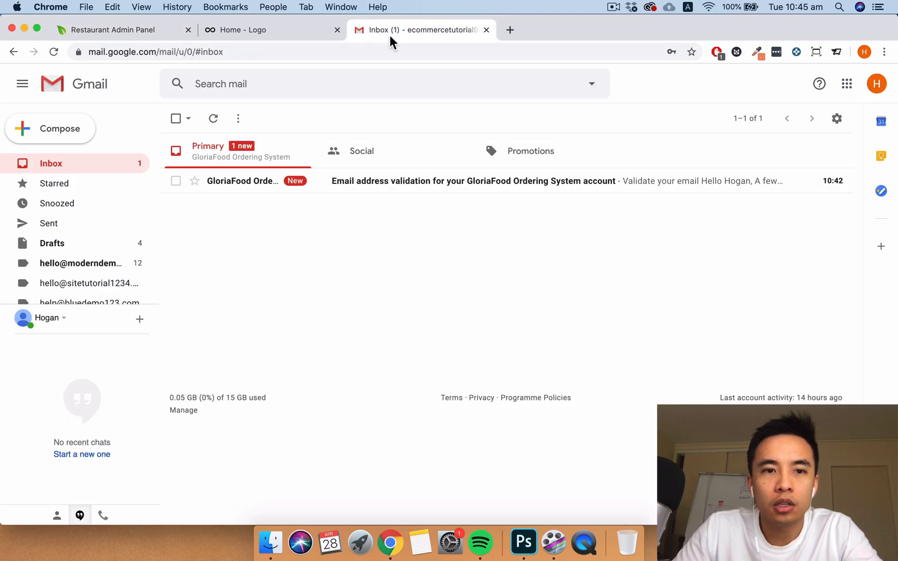
left_click(256, 182)
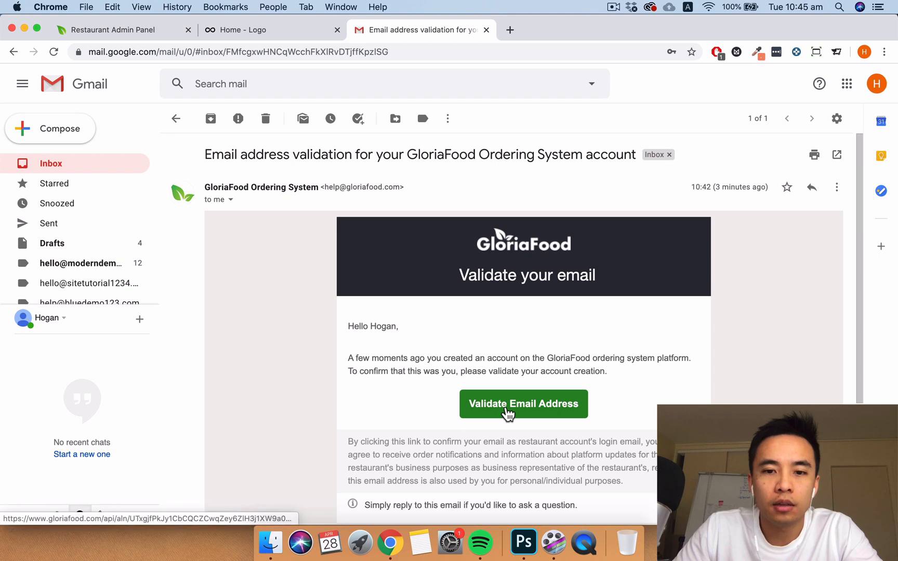
left_click(540, 411)
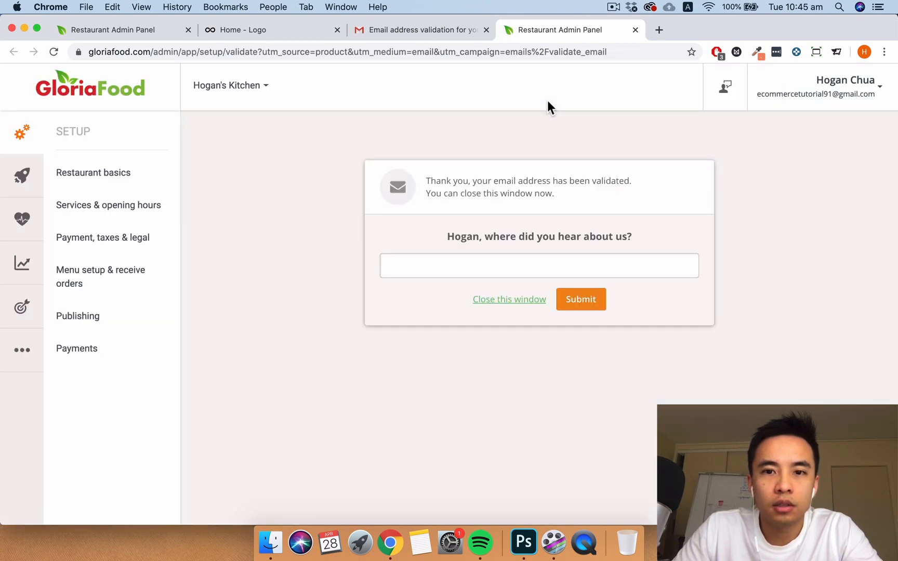
left_click(501, 299)
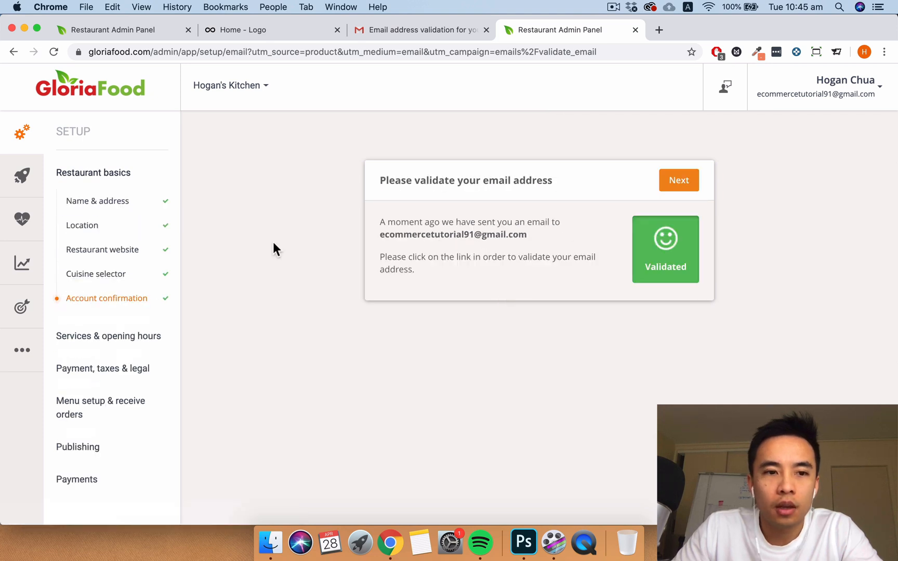
left_click(188, 29)
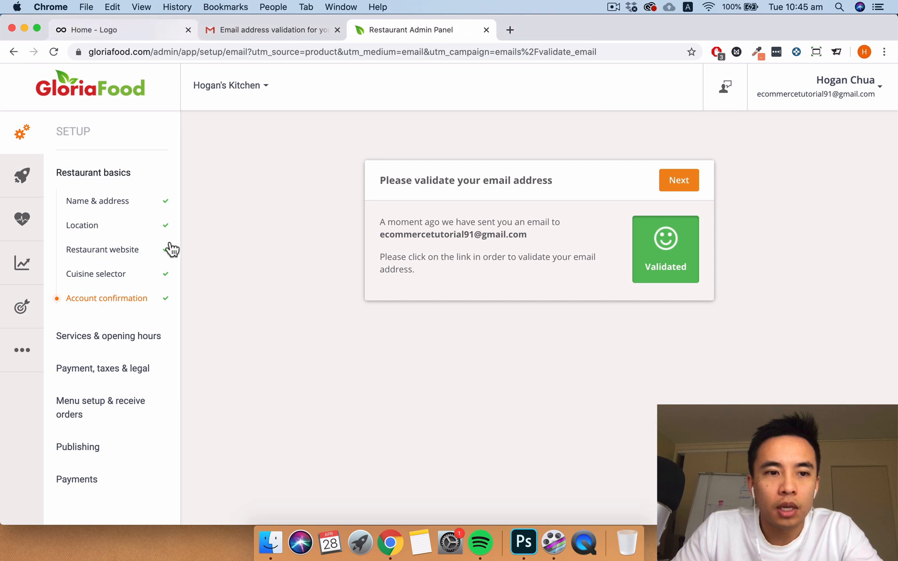
left_click(668, 183)
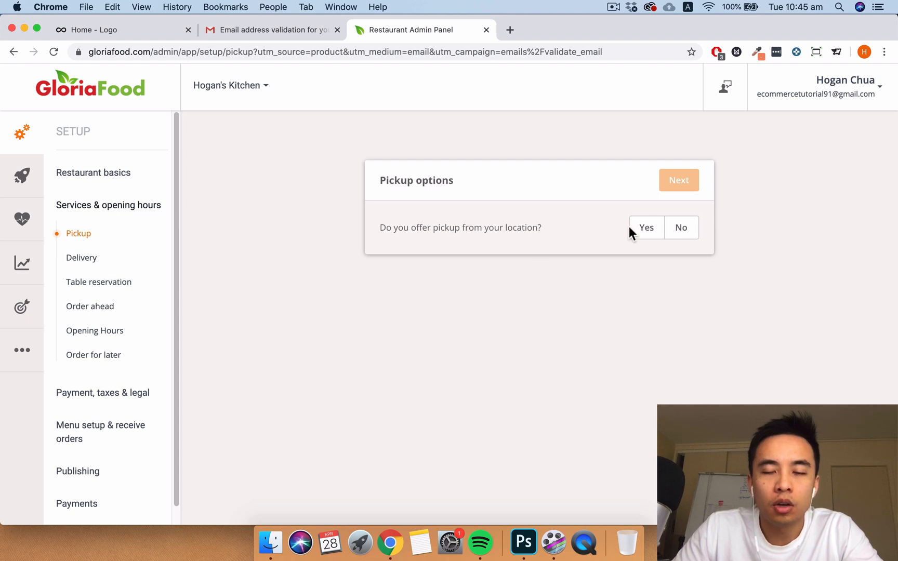
- Confirm that both pickup and food delivery are offered
left_click(654, 232)
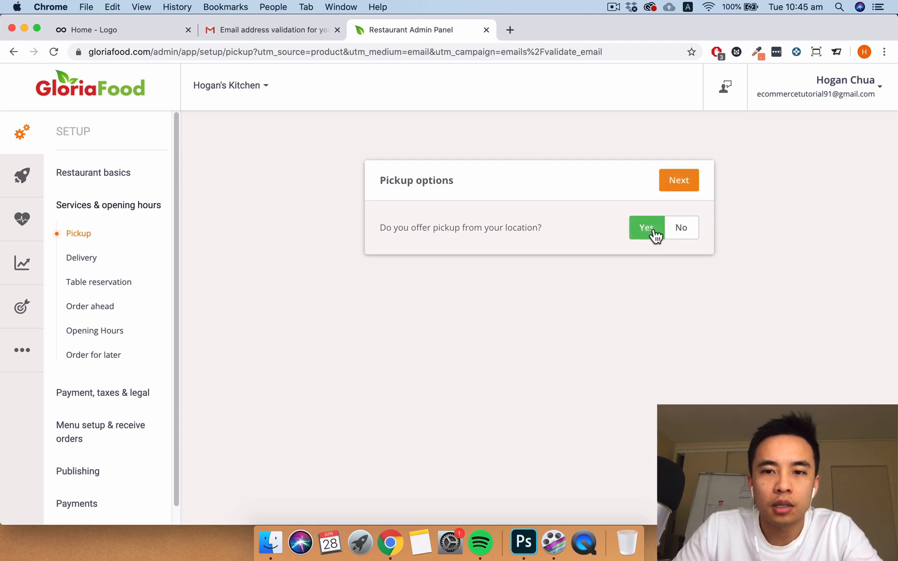
left_click(673, 178)
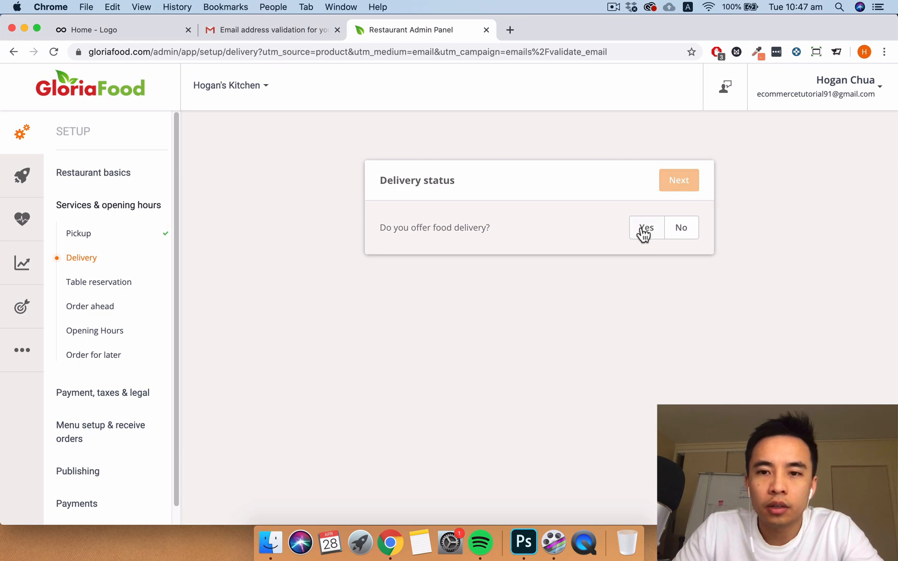
left_click(644, 232)
left_click(679, 186)
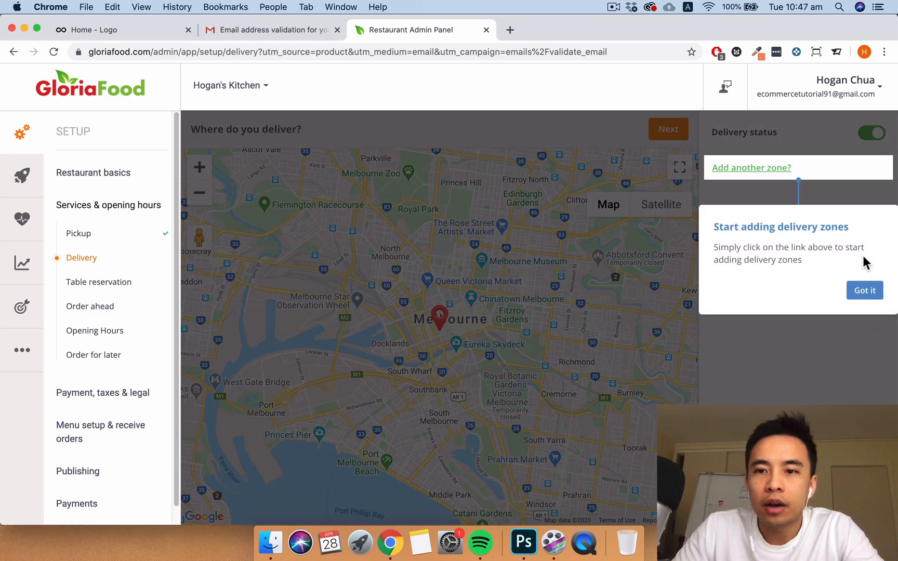
left_click(866, 290)
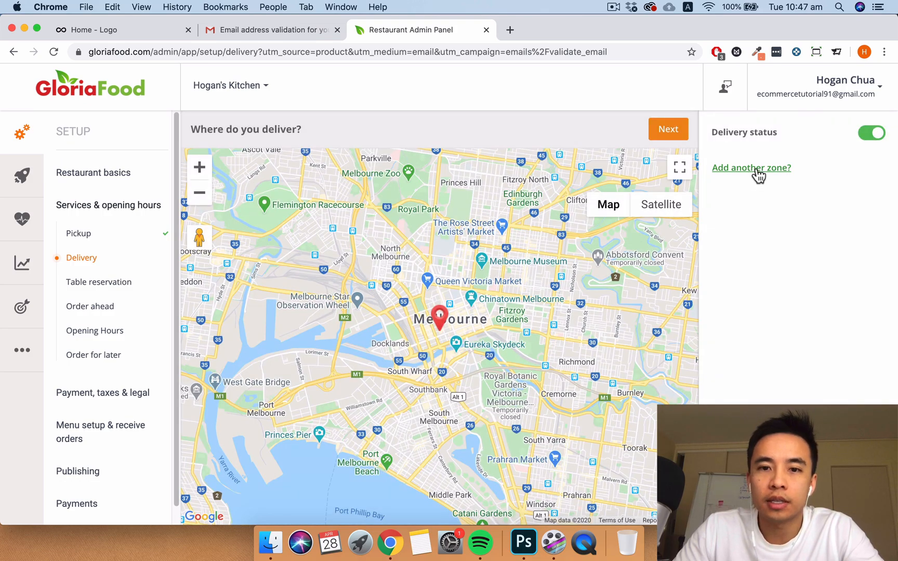
- Save Delivery Zone 1 as a 2.36 km circle with 25 AUD minimum and 3 AUD fee
left_click(754, 169)
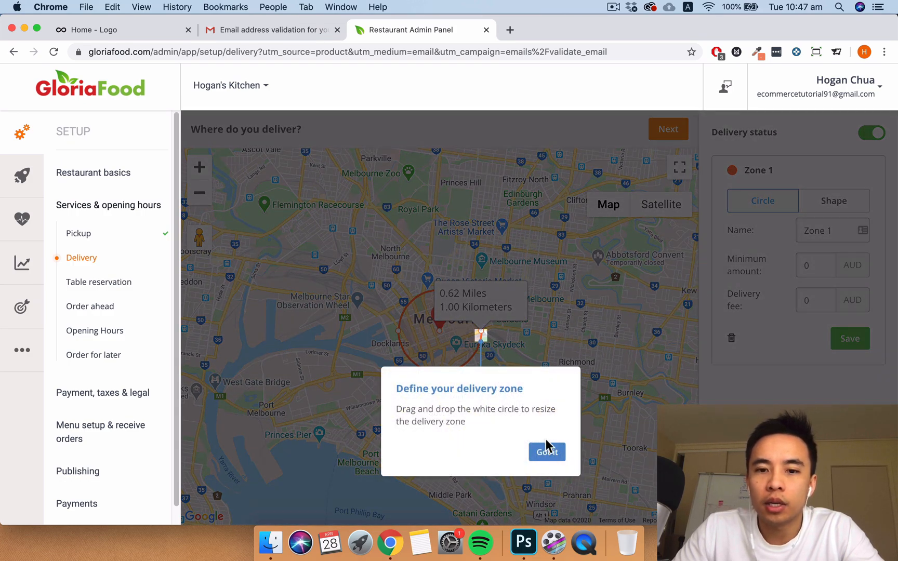
left_click(547, 451)
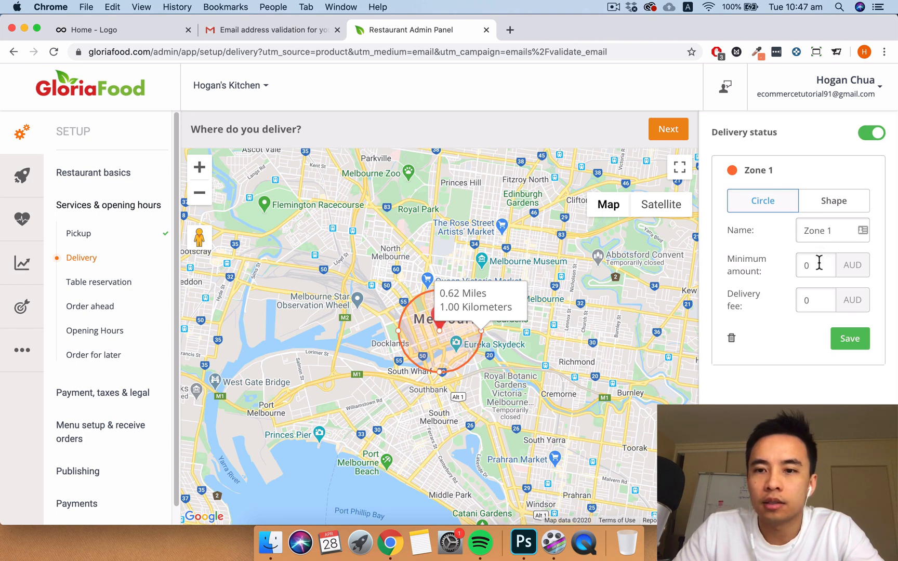
double_click(803, 265)
double_click(812, 297)
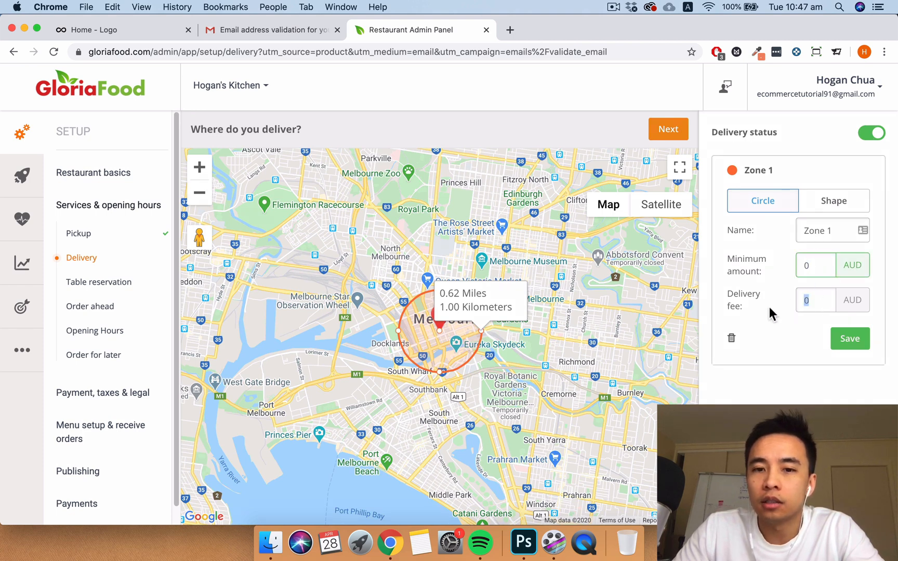
left_click_drag(484, 331, 539, 332)
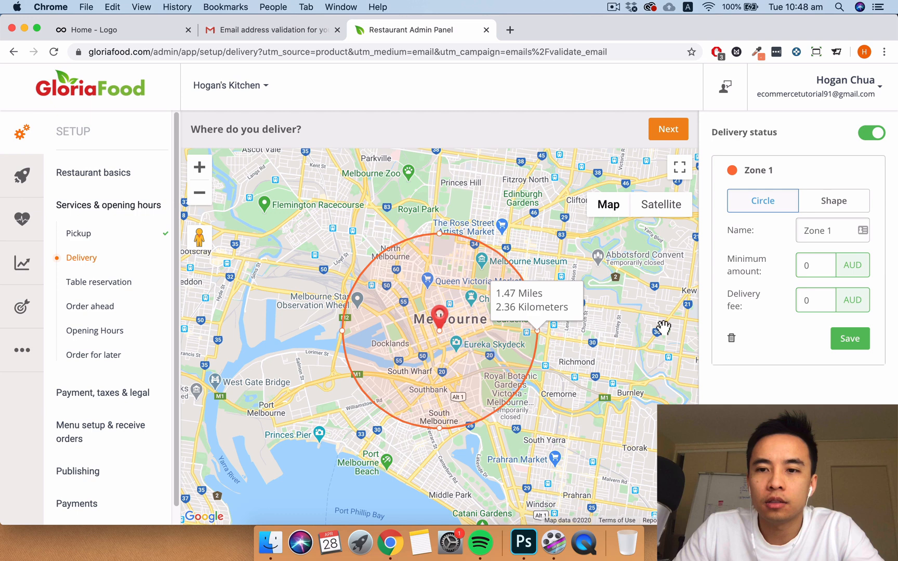
double_click(815, 265)
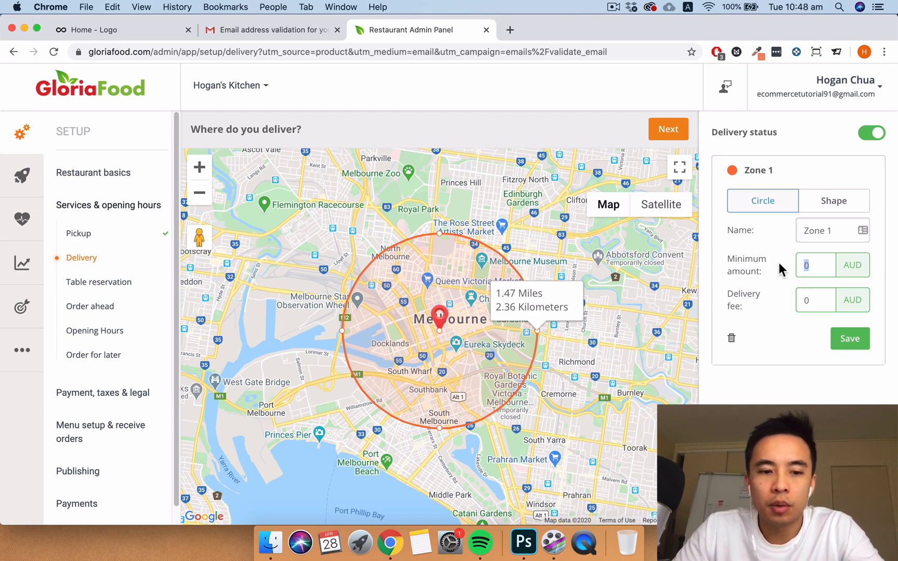
type("25")
double_click(820, 301)
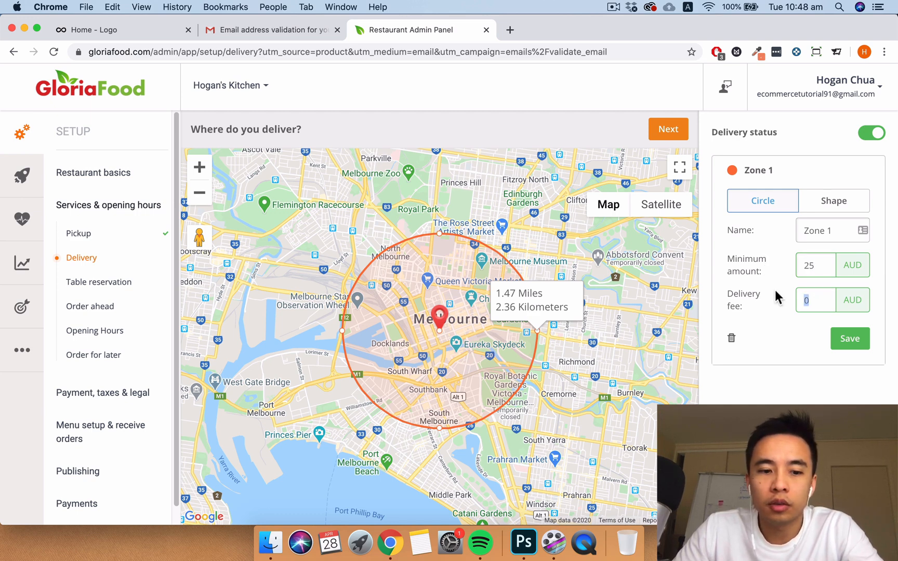
type("3")
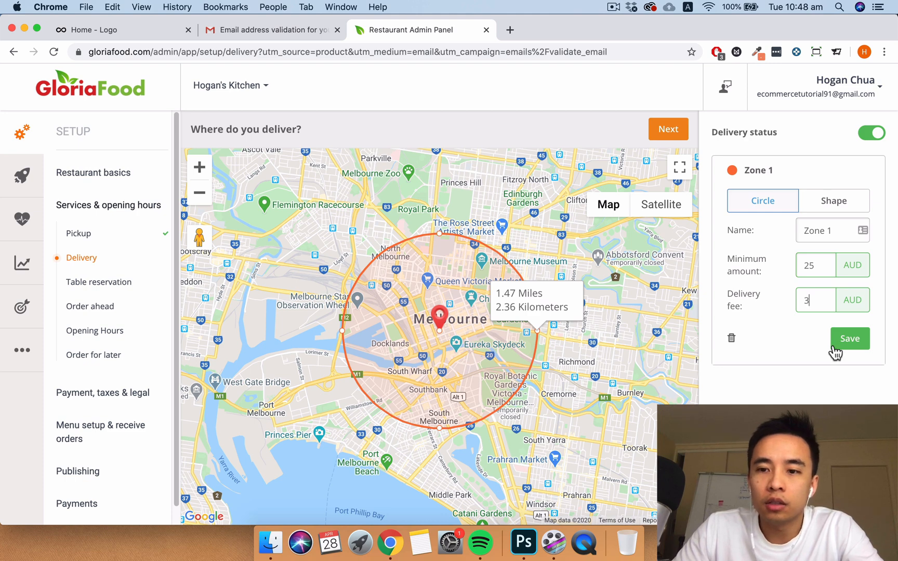
left_click(849, 344)
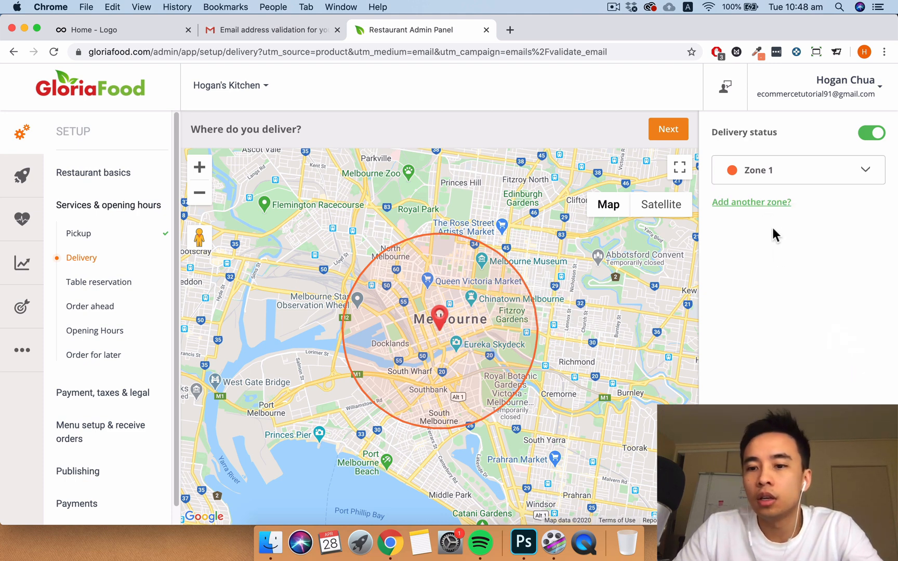
- Turn delivery off and answer No for delivery, table reservations and order ahead
left_click(873, 134)
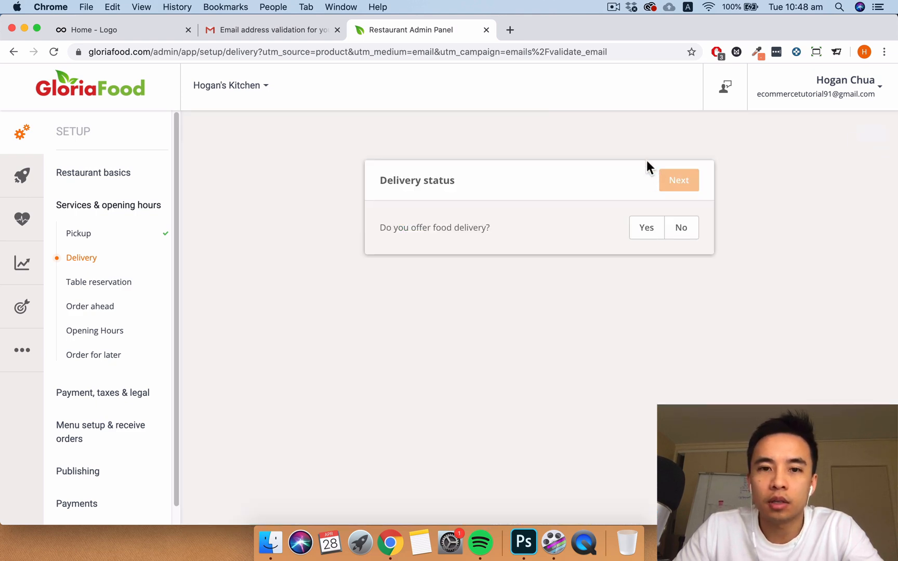
left_click(679, 231)
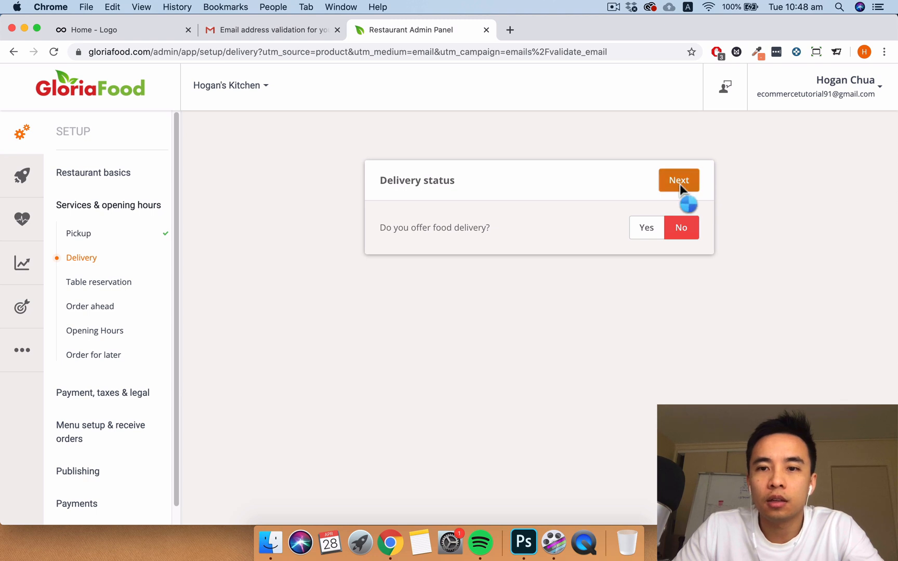
left_click(679, 182)
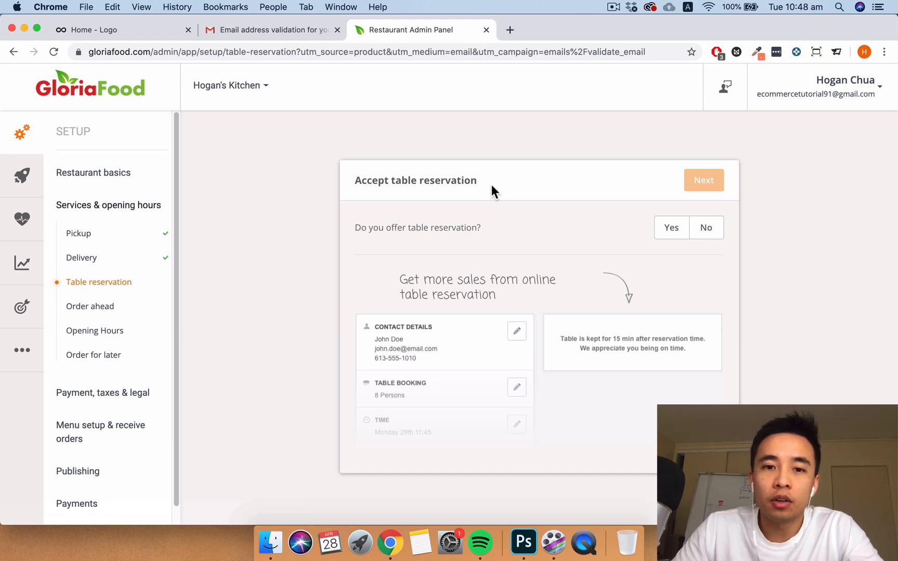
left_click(705, 234)
left_click(703, 182)
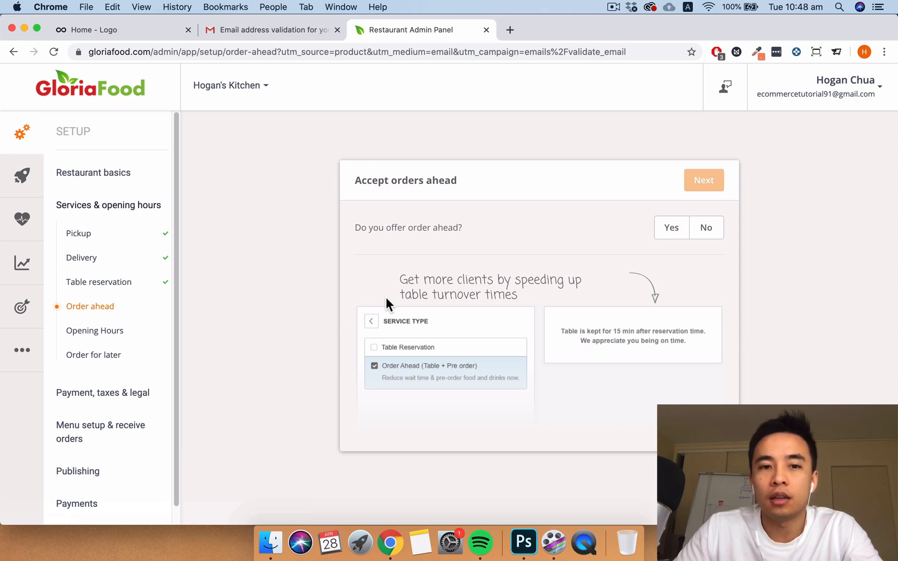
left_click(709, 232)
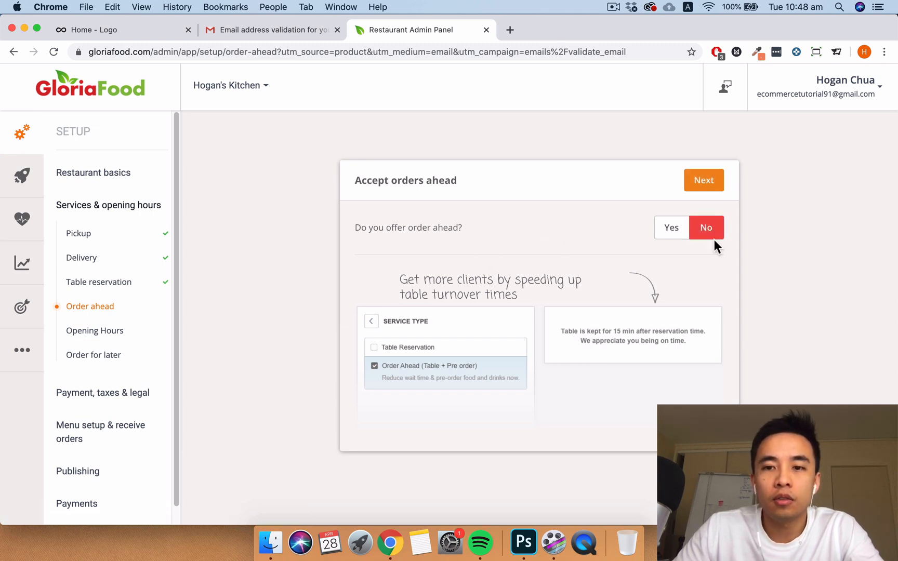
left_click(712, 188)
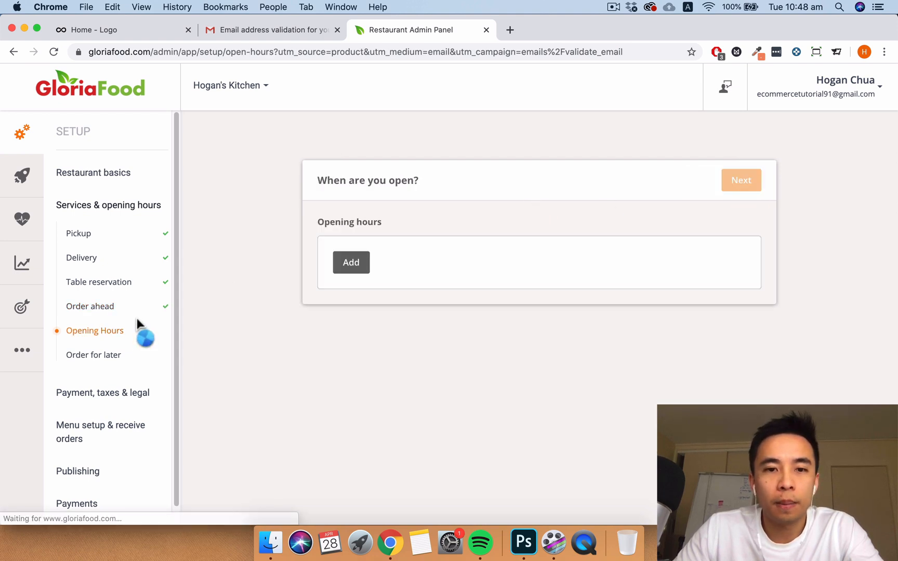
- Add Tuesday–Sunday opening hours of 11:00 AM–03:00 PM
left_click(349, 267)
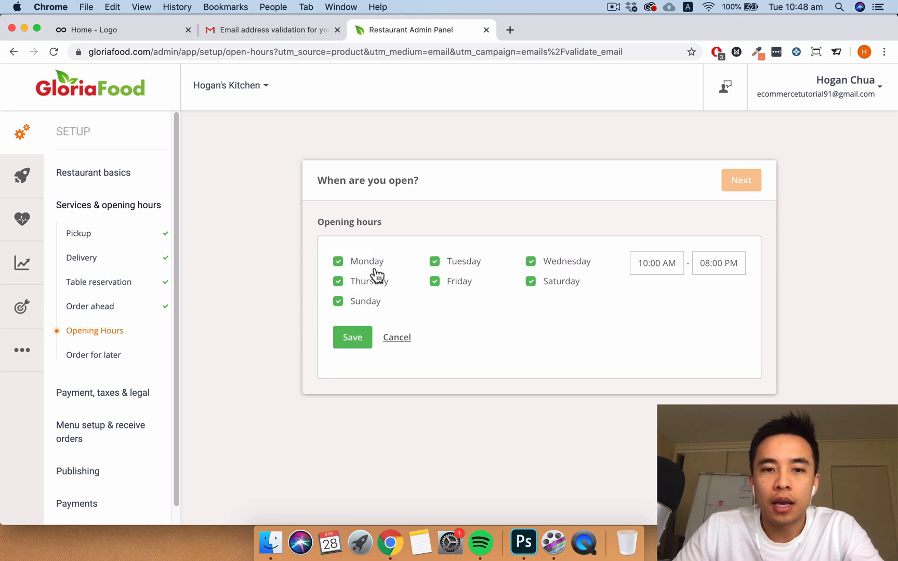
left_click(338, 262)
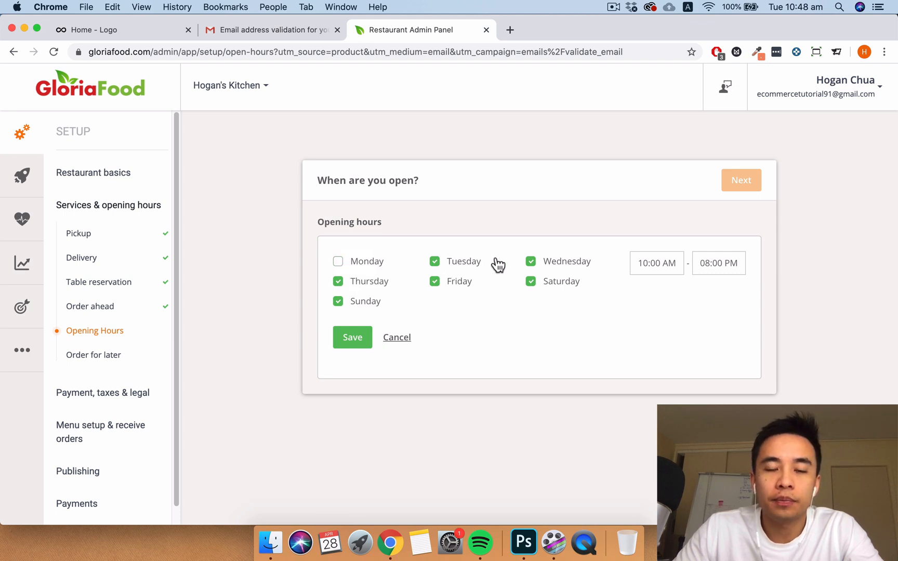
left_click(638, 263)
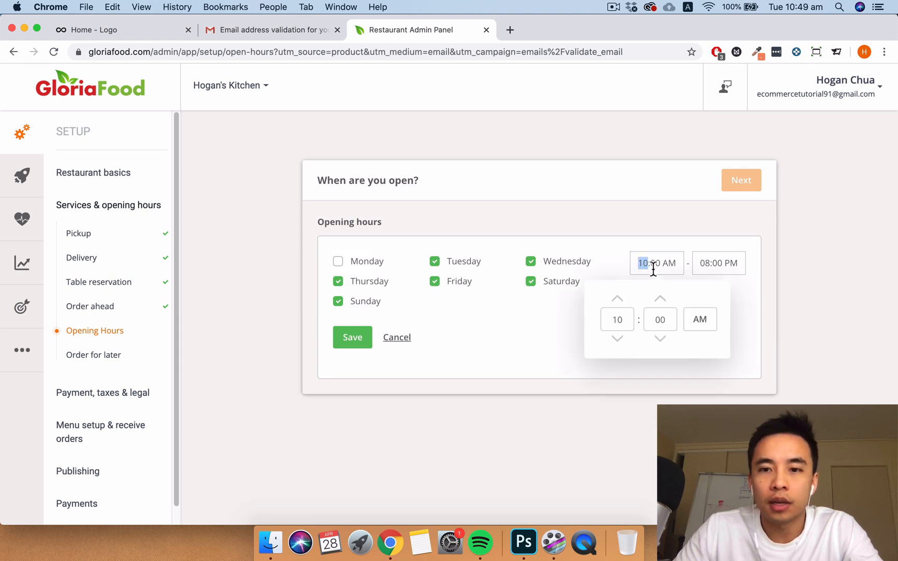
left_click(618, 300)
left_click(709, 264)
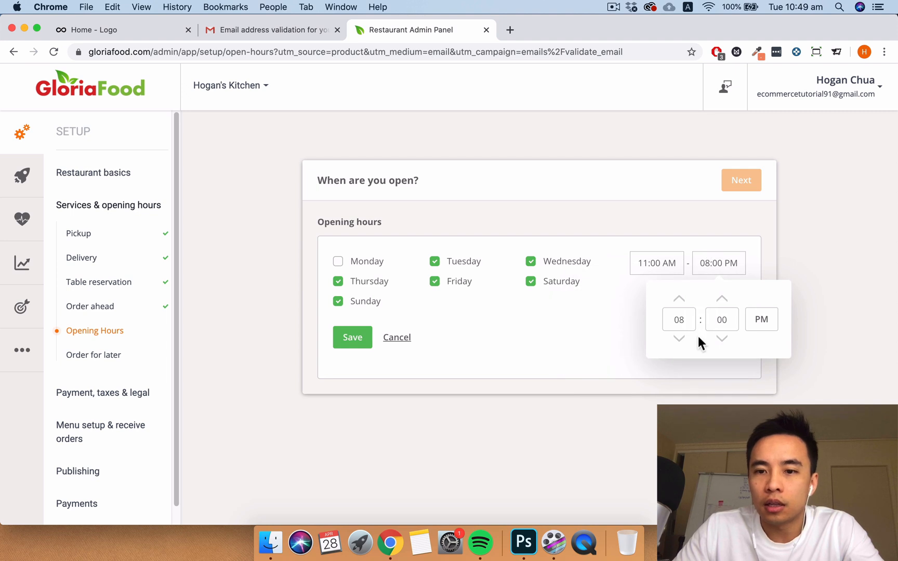
left_click(680, 338)
left_click(680, 338)
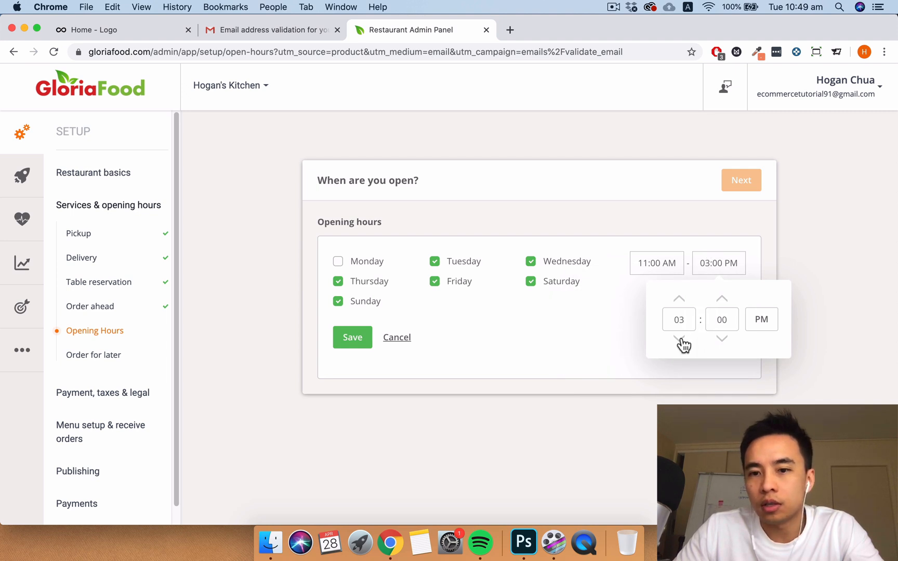
left_click(740, 238)
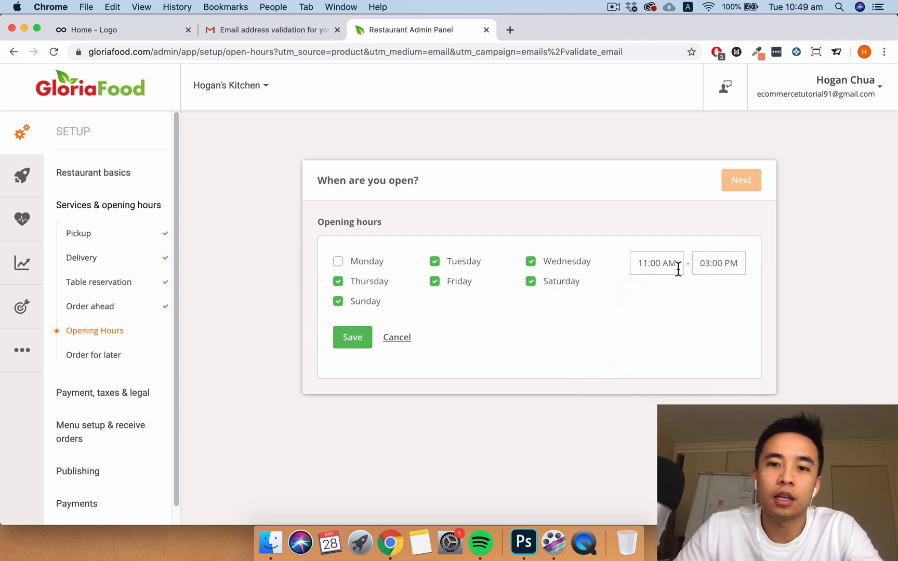
left_click(358, 339)
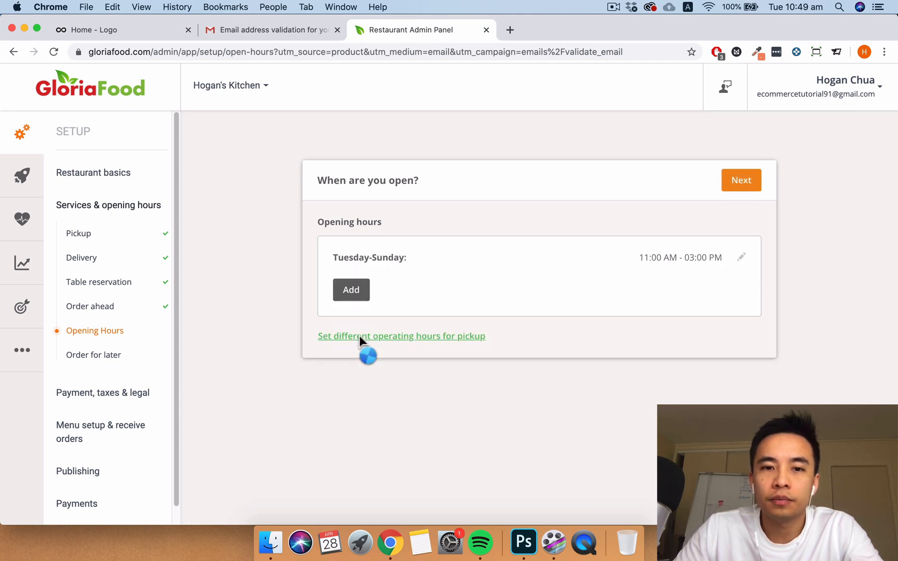
- Add a second Tuesday–Sunday range of 05:00 PM–09:00 PM and finish the hours step
left_click(352, 290)
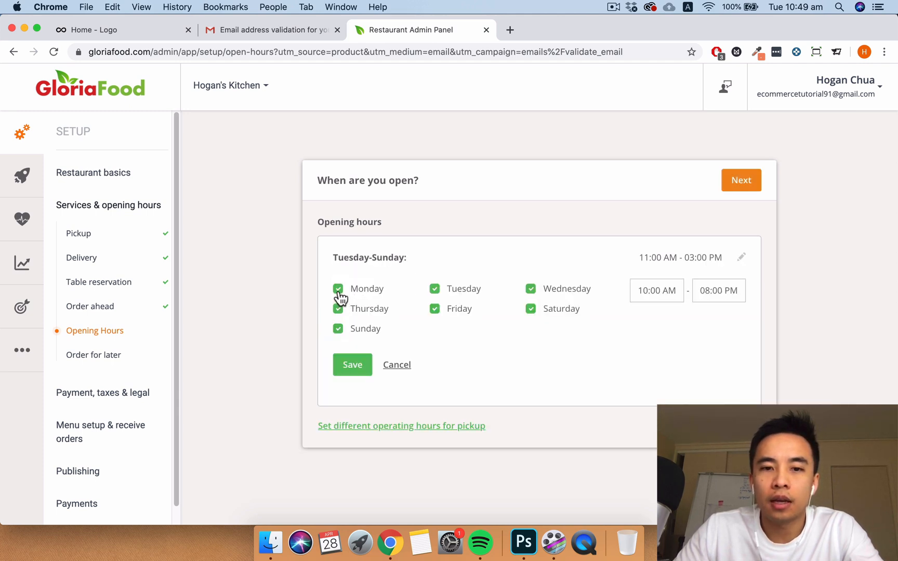
left_click(337, 289)
left_click(644, 290)
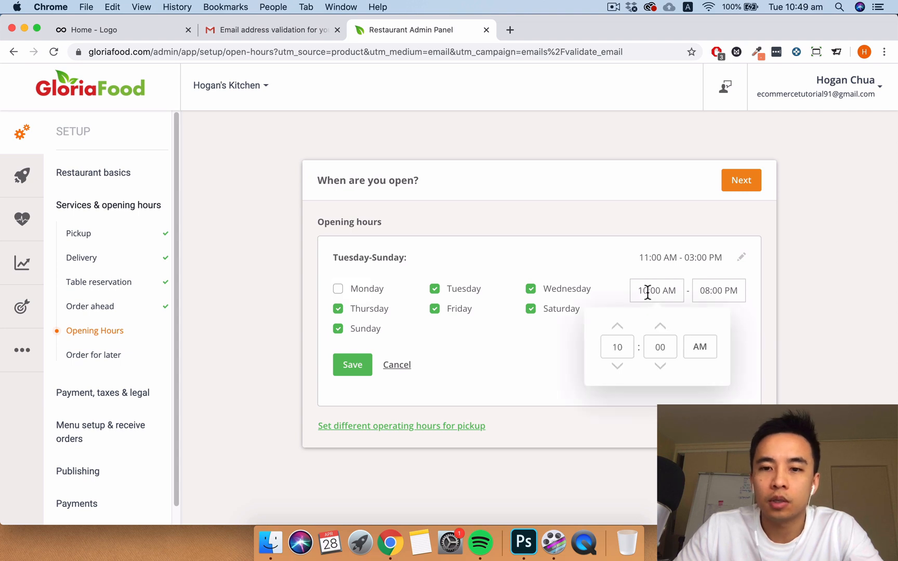
left_click(617, 327)
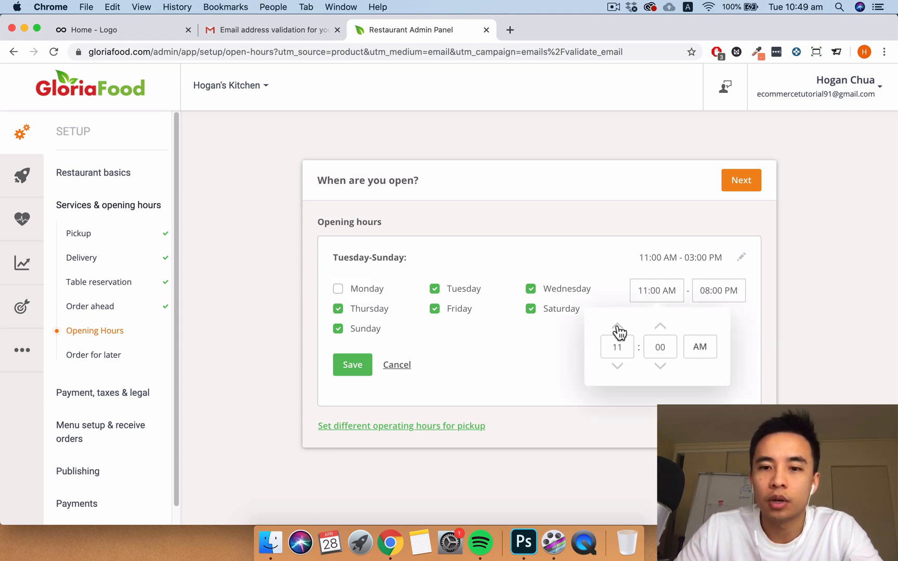
left_click(618, 326)
left_click(618, 326)
left_click(617, 326)
left_click(617, 327)
left_click(618, 327)
left_click(618, 326)
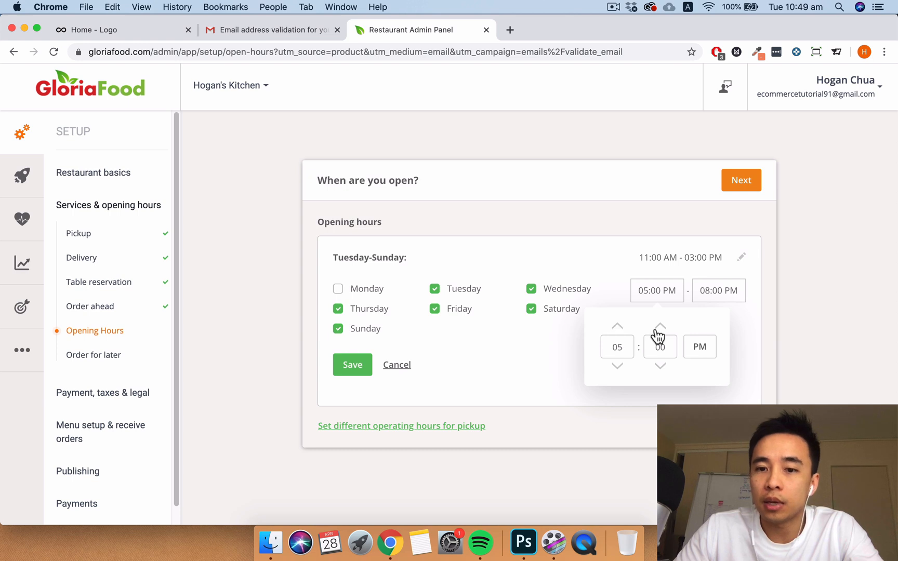
left_click(720, 294)
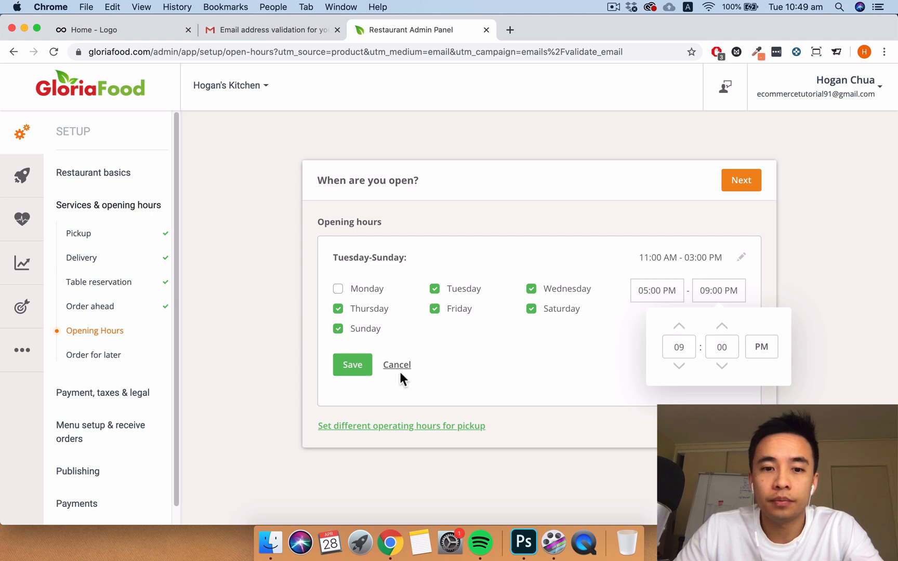
left_click(358, 365)
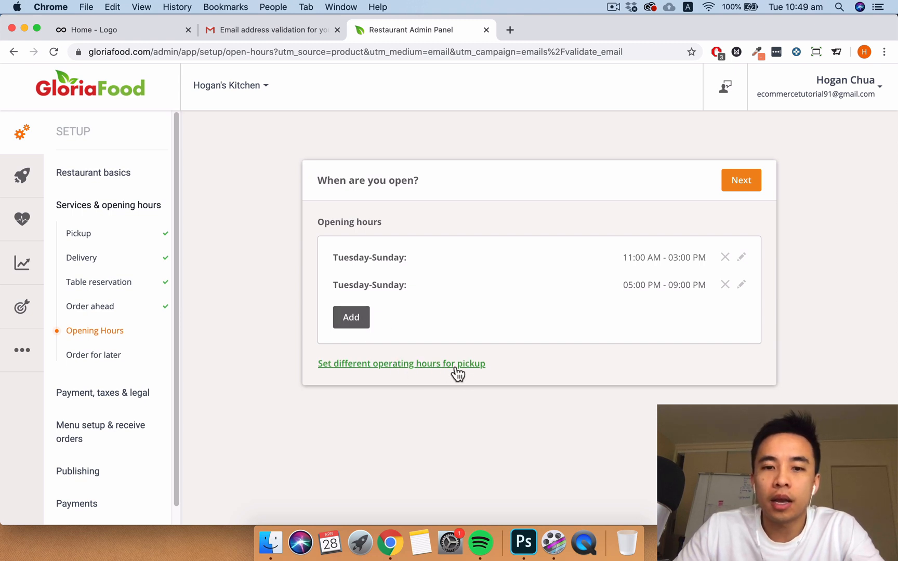
left_click(741, 180)
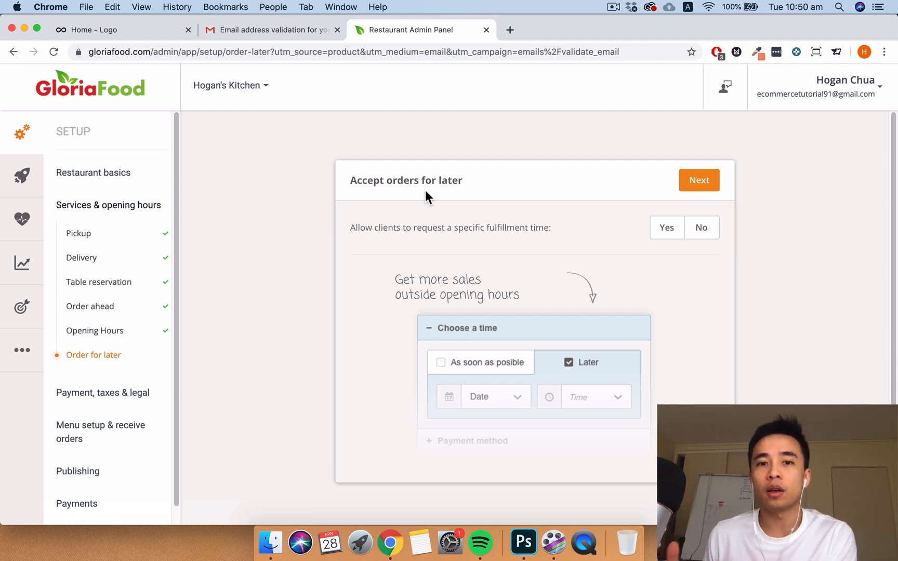
- Allow orders for later, with pickup requiring at least 45 minutes' notice
left_click(659, 234)
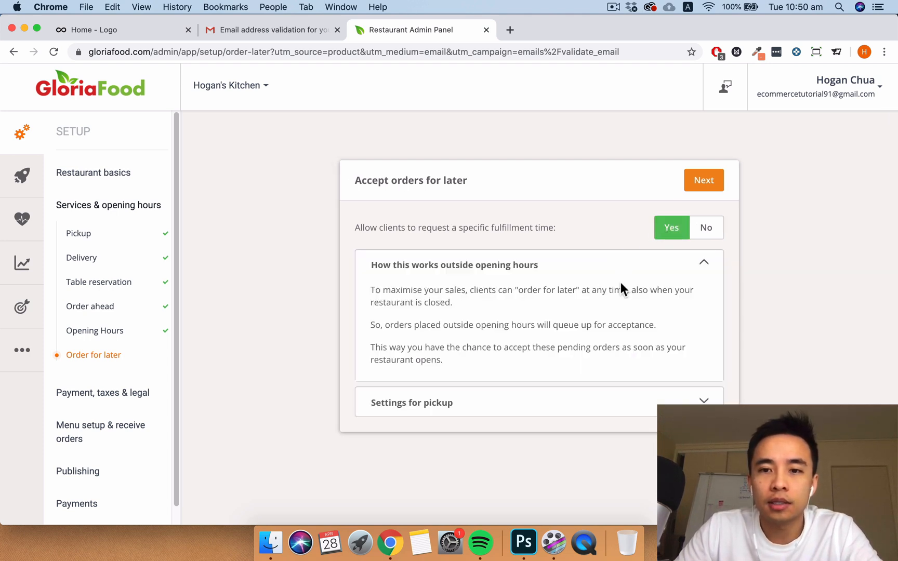
scroll(679, 395, "down", 2)
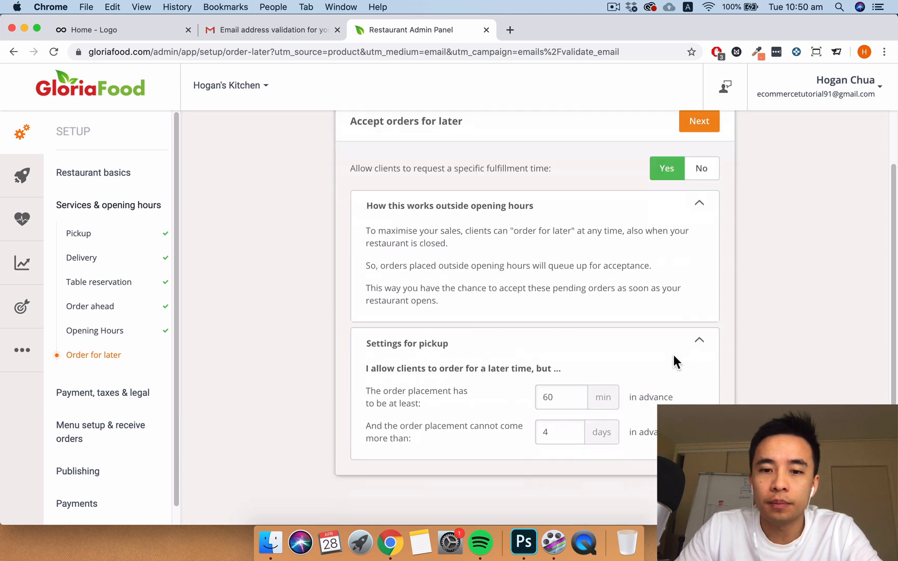
left_click_drag(570, 398, 540, 396)
type("45")
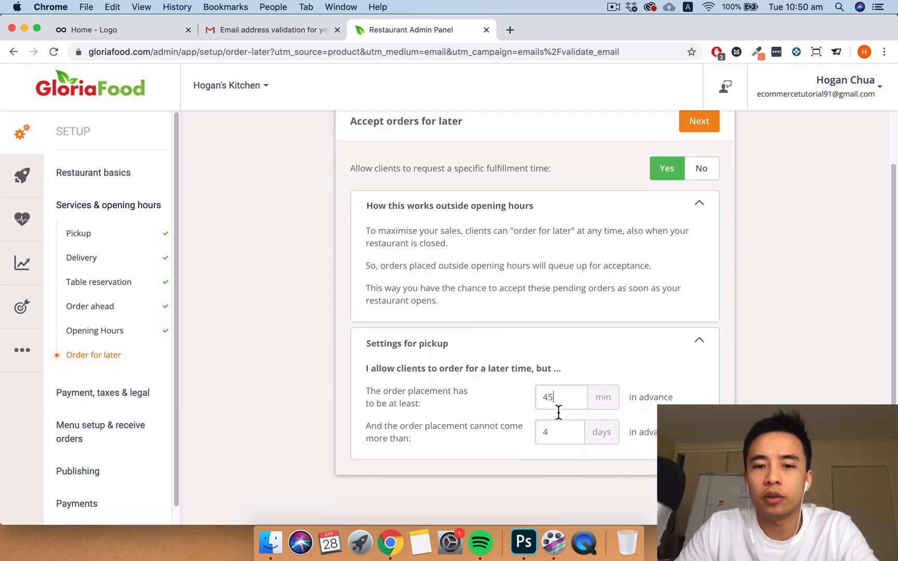
left_click(559, 431)
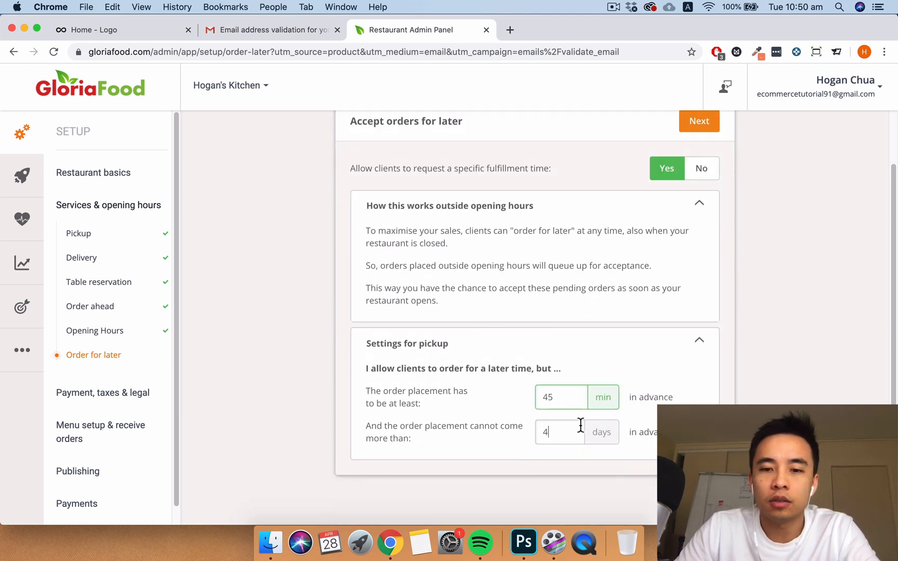
scroll(669, 233, "up", 2)
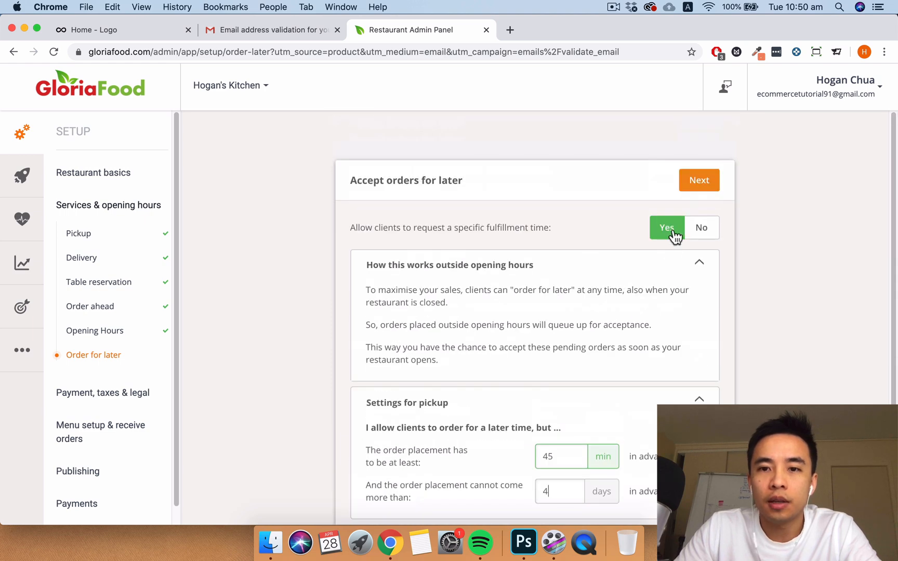
left_click(692, 185)
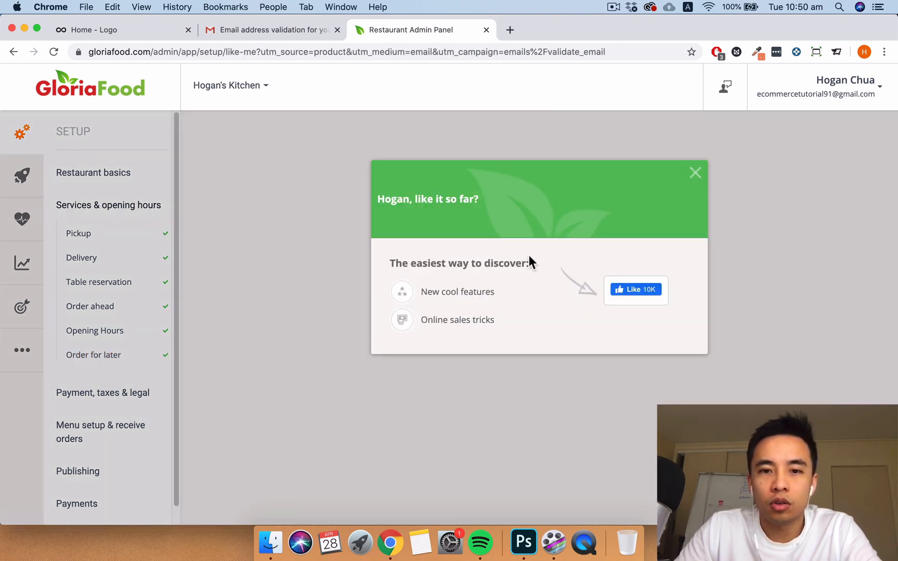
- Set Sales Tax to menu prices already including tax, with the tax named GST
left_click(696, 173)
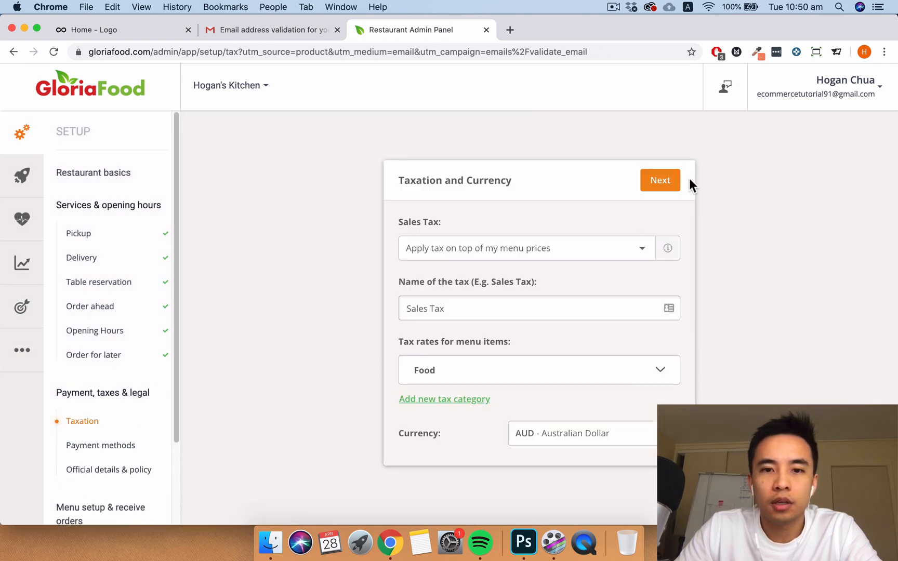
left_click(529, 252)
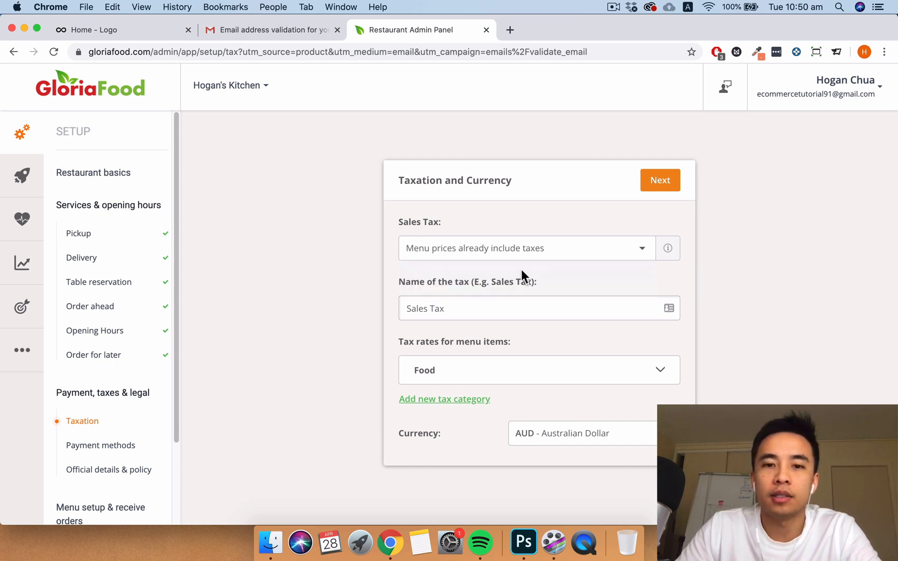
left_click(522, 273)
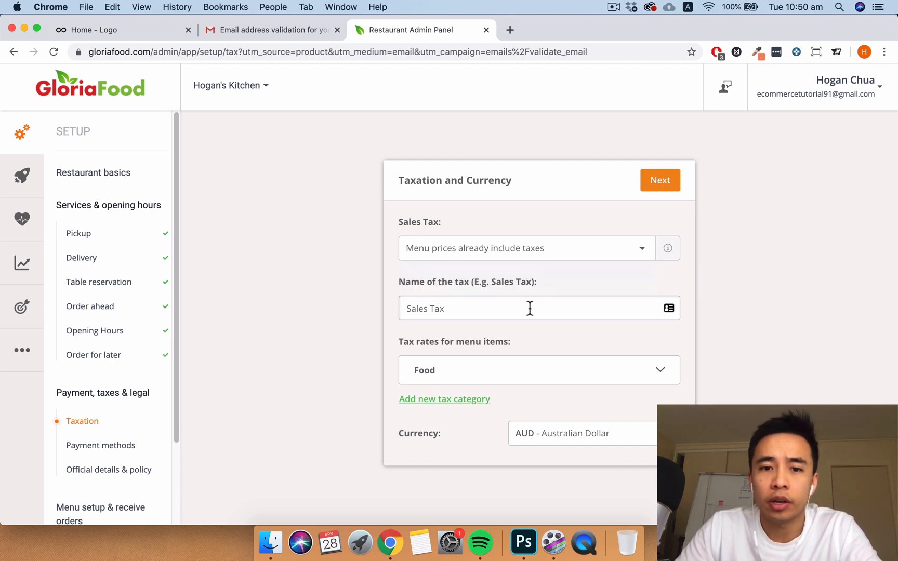
left_click_drag(527, 313, 357, 297)
type("GST")
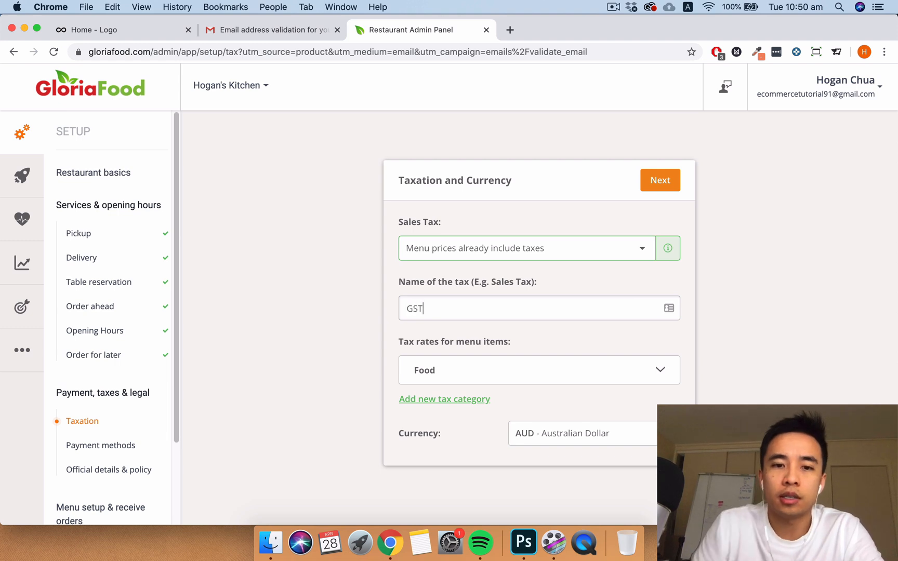
left_click(660, 189)
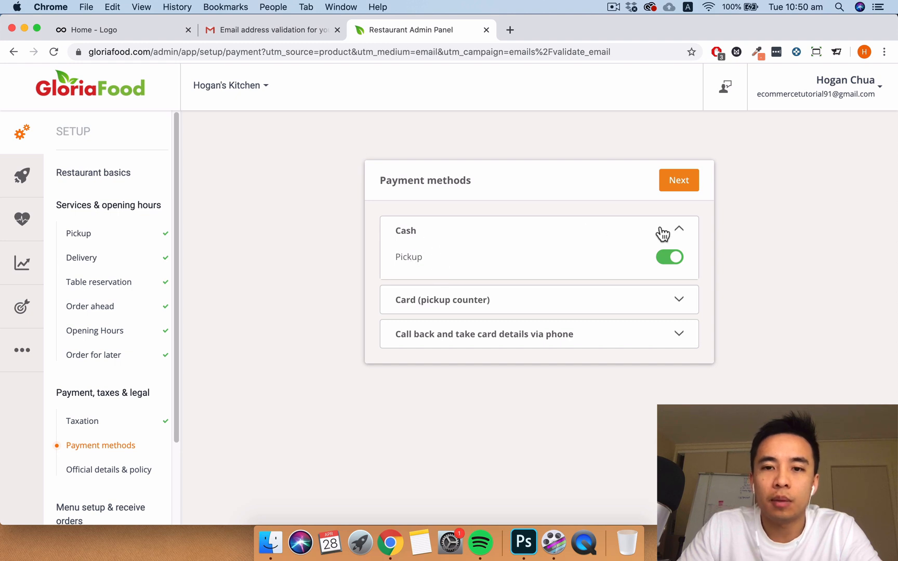
- Enable card payment at the pickup counter, keeping cash on and phone call-back card payment off
left_click(678, 303)
left_click(671, 300)
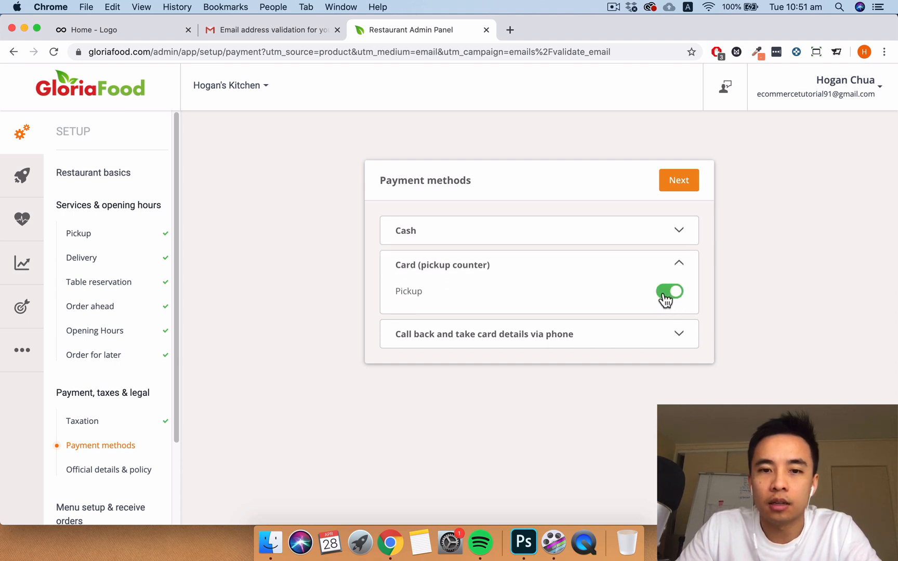
left_click(680, 268)
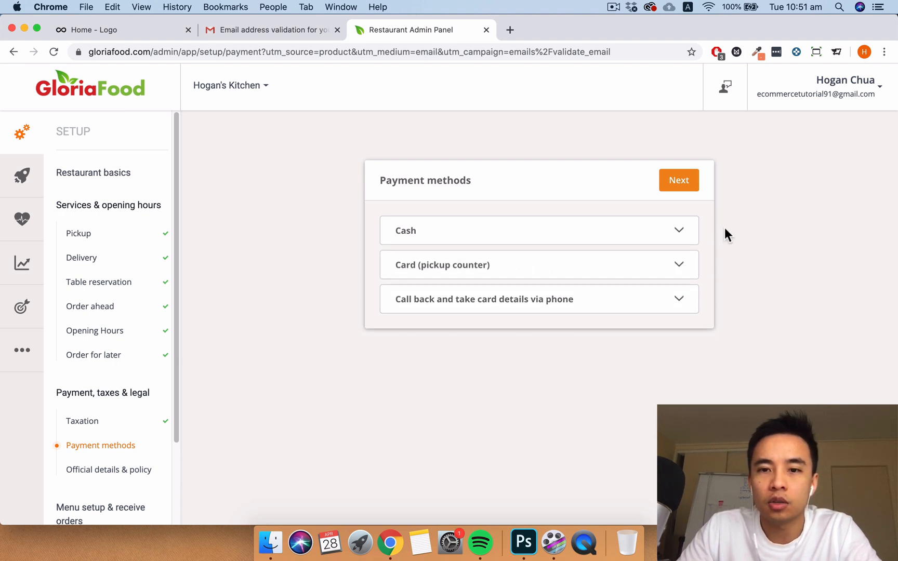
left_click(680, 230)
left_click(674, 300)
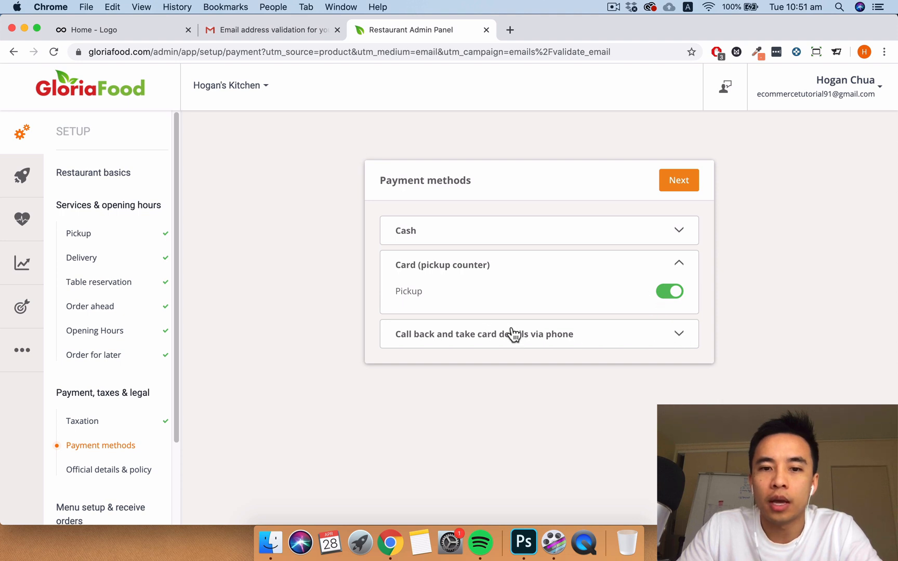
left_click(674, 336)
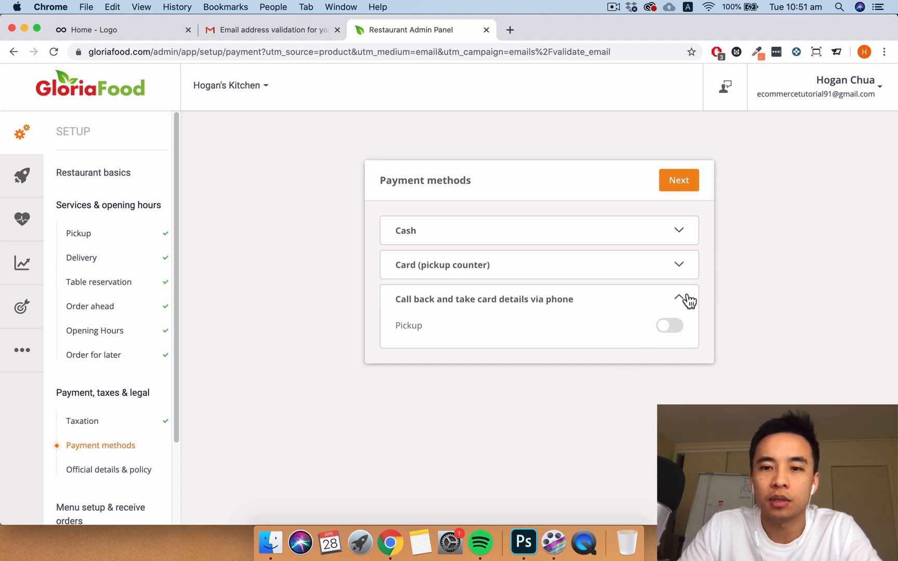
left_click(681, 299)
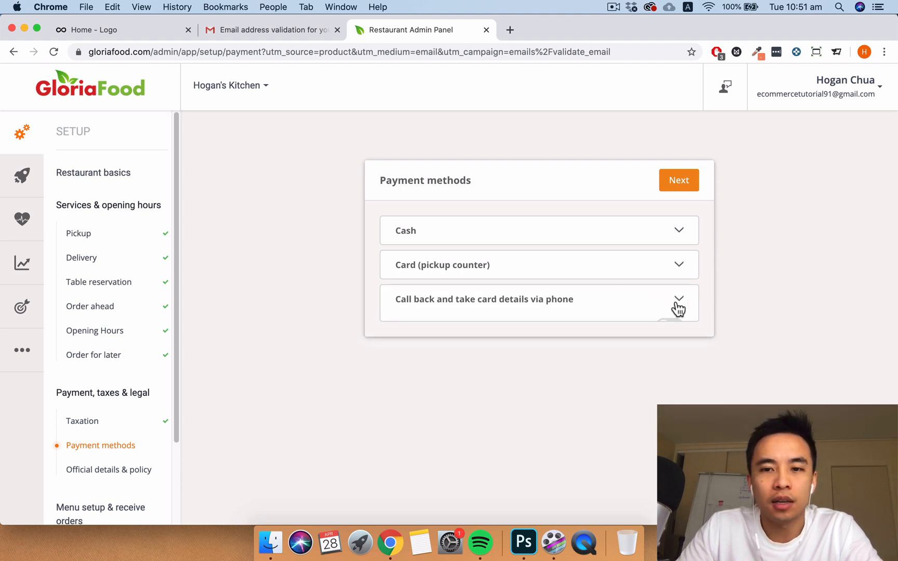
left_click(681, 183)
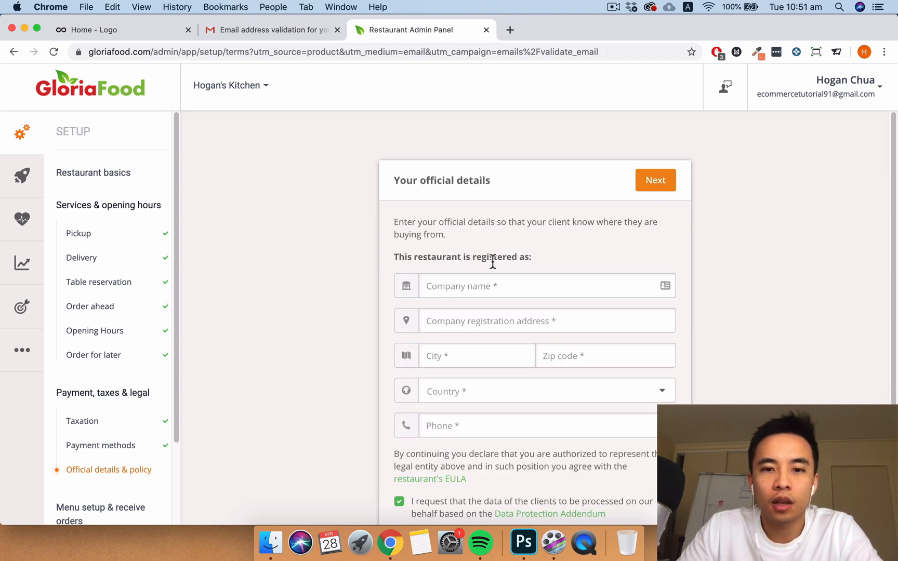
- Autofill the company's official details and accept the terms and privacy policy
left_click(503, 287)
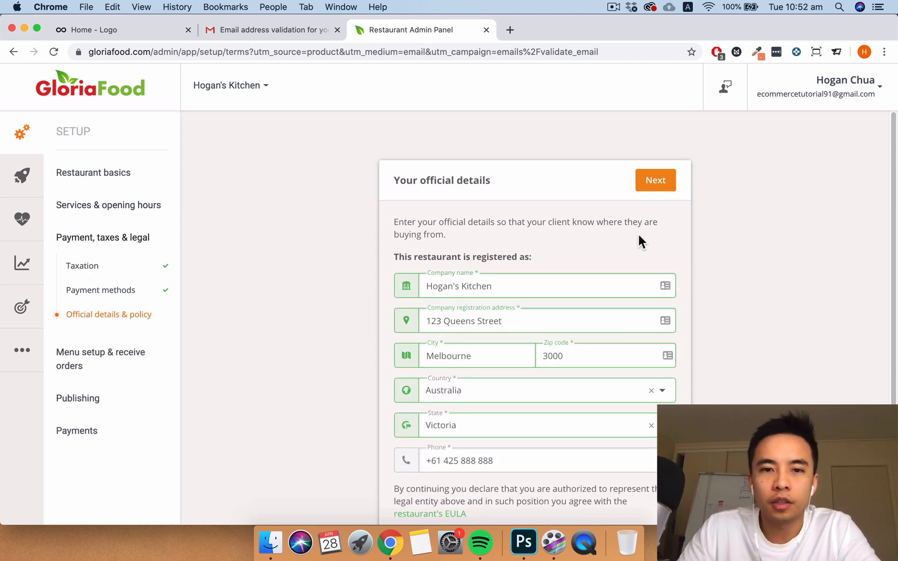
left_click(656, 191)
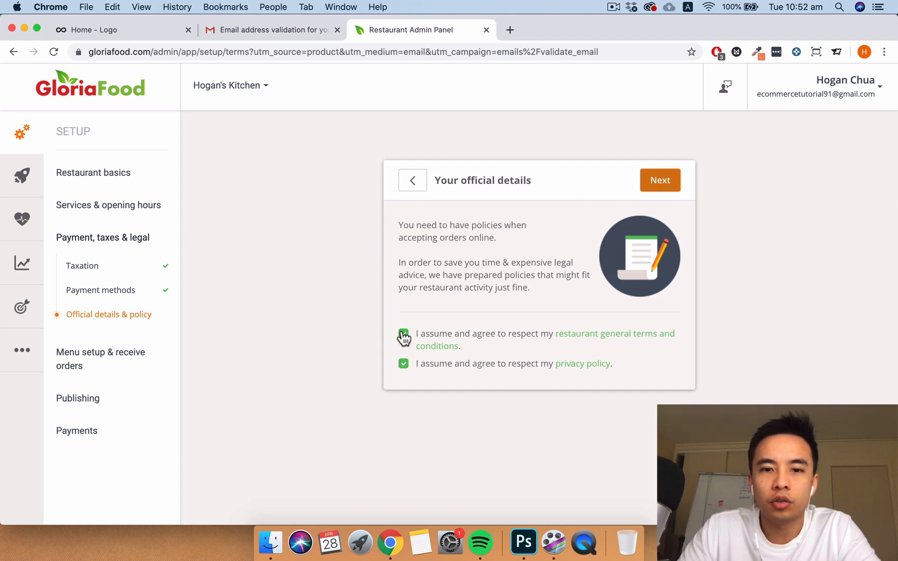
left_click(656, 182)
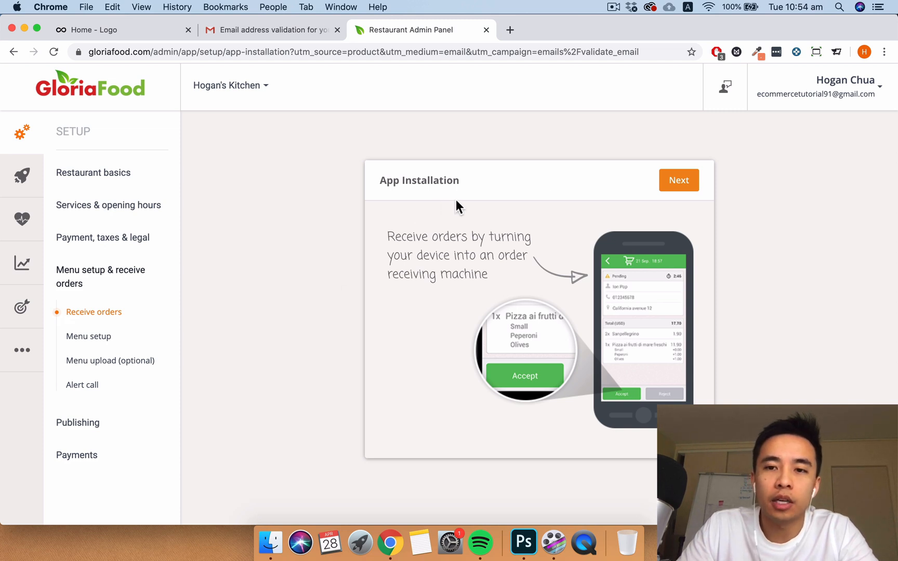
- Choose to receive orders on a tablet for app installation
left_click(671, 174)
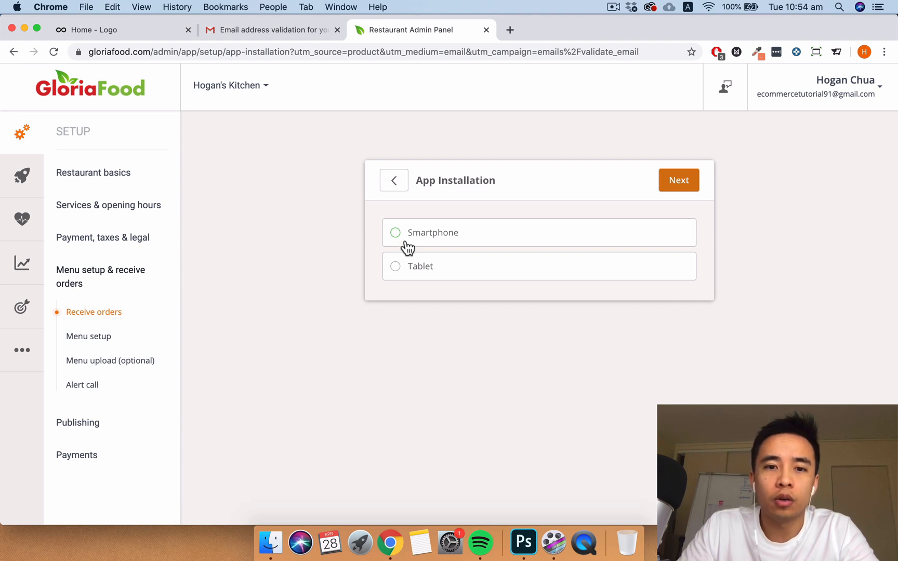
left_click(395, 267)
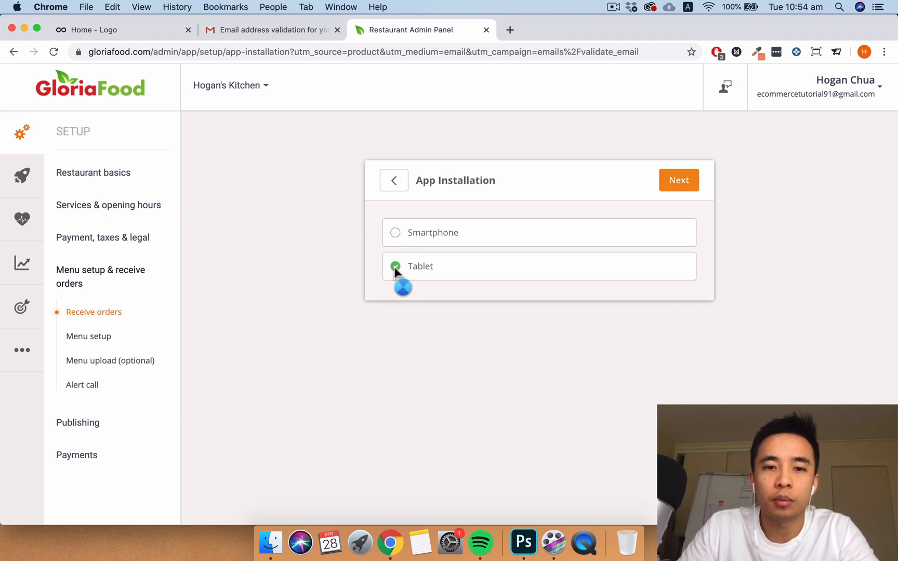
left_click(681, 180)
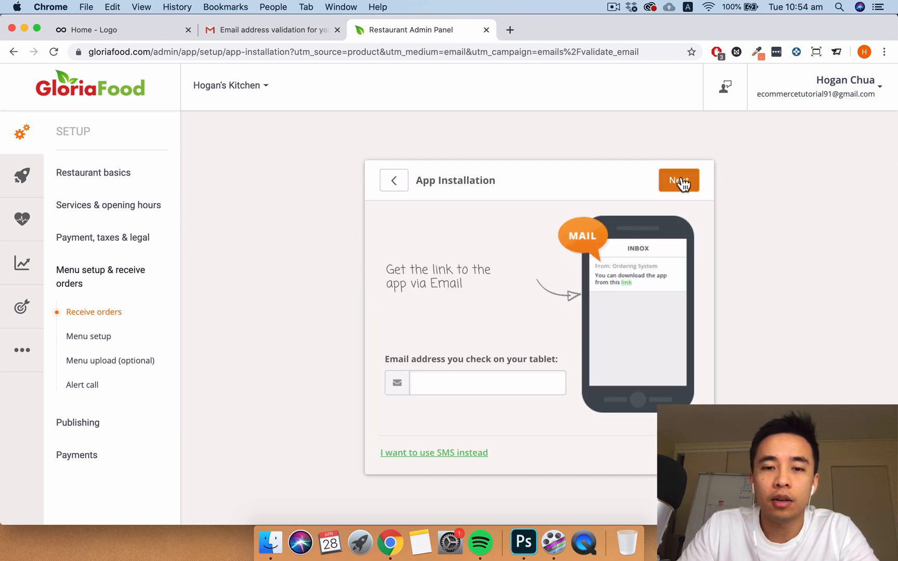
- Email the app download link to the tablet's address, fixing a stray leading space, then minimize the iPad mirror
left_click(497, 383)
key("super+v")
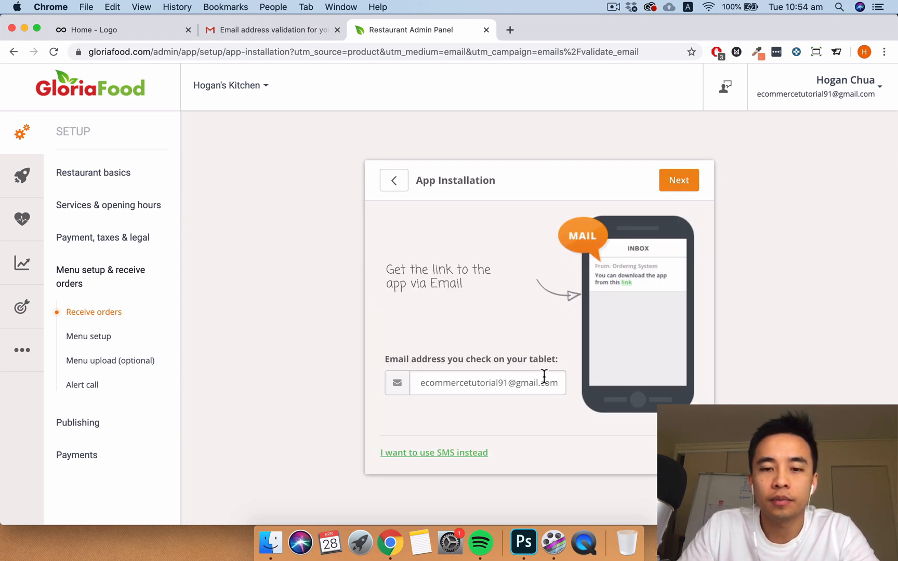
left_click_drag(558, 382, 393, 370)
left_click(431, 384)
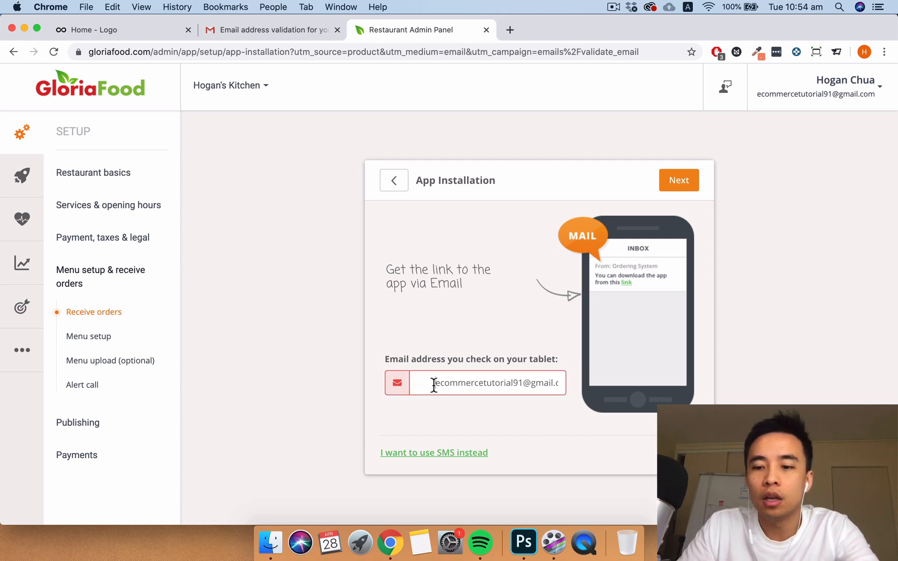
key("BackSpace")
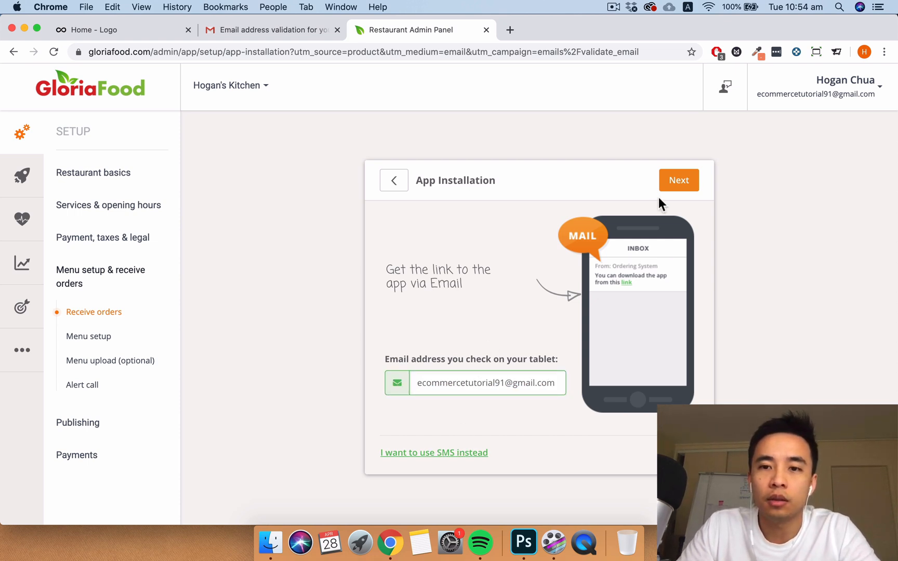
left_click(667, 183)
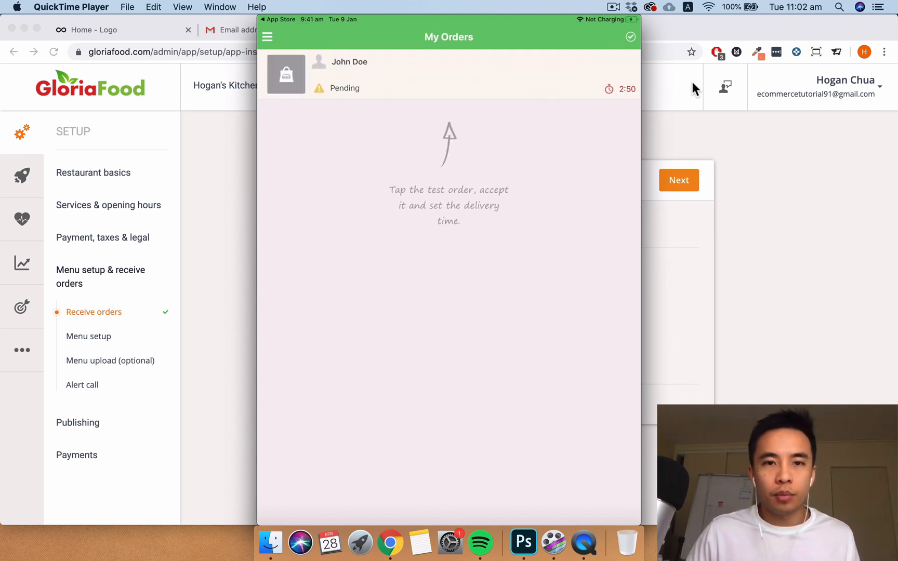
mouse_move(524, 63)
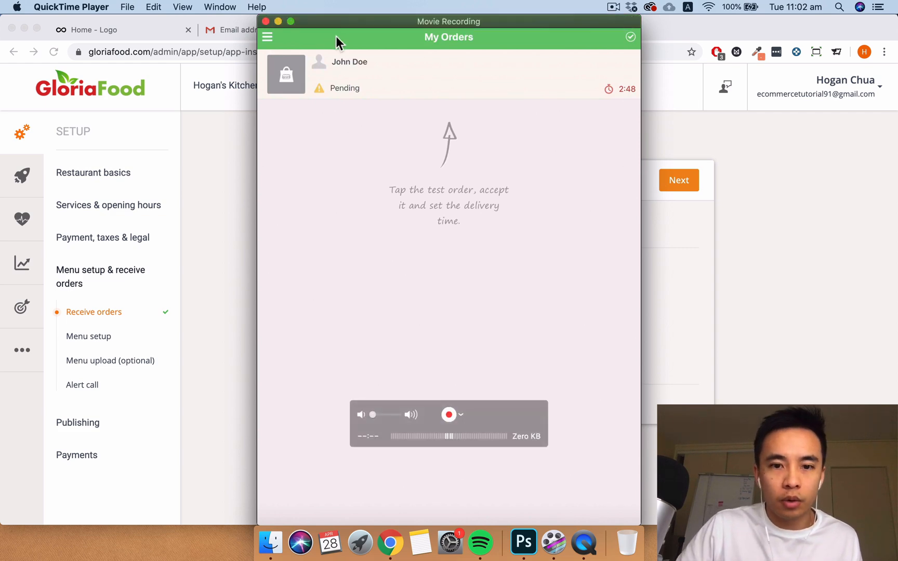
left_click(280, 22)
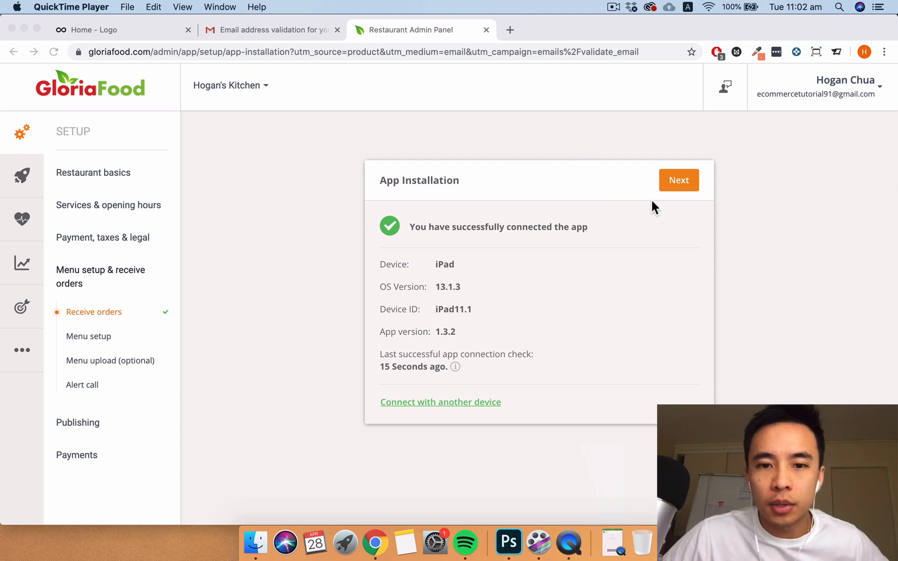
- Move on to menu setup and get through the six-step menu editor tour
left_click(682, 183)
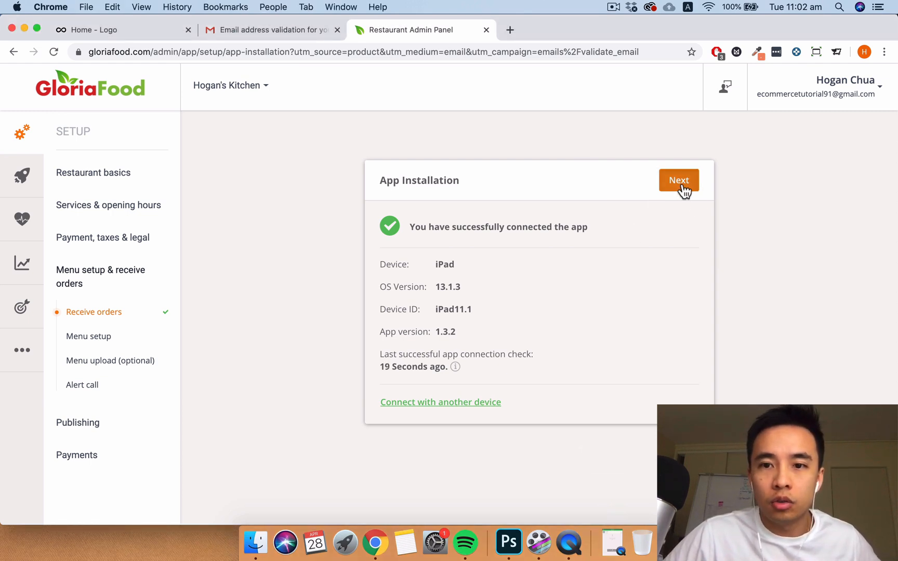
left_click(683, 186)
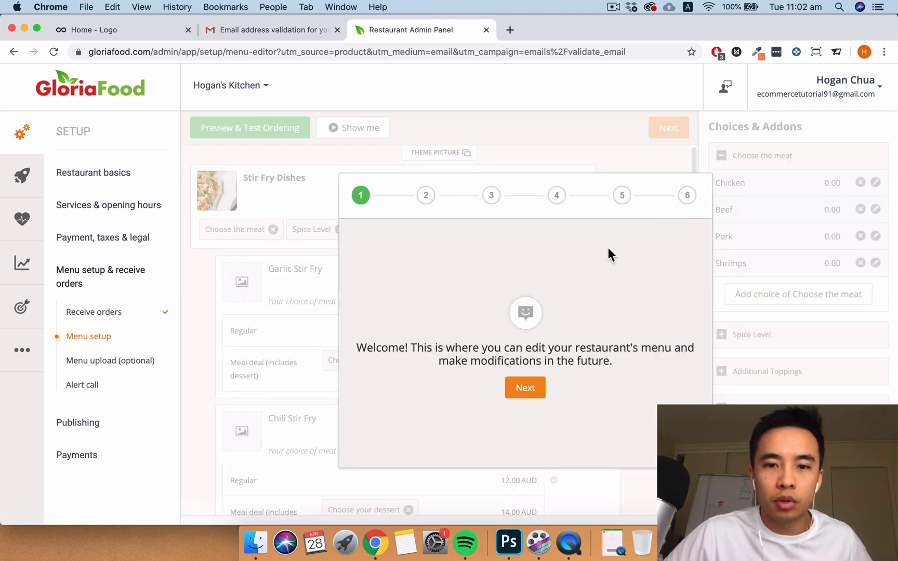
left_click(532, 394)
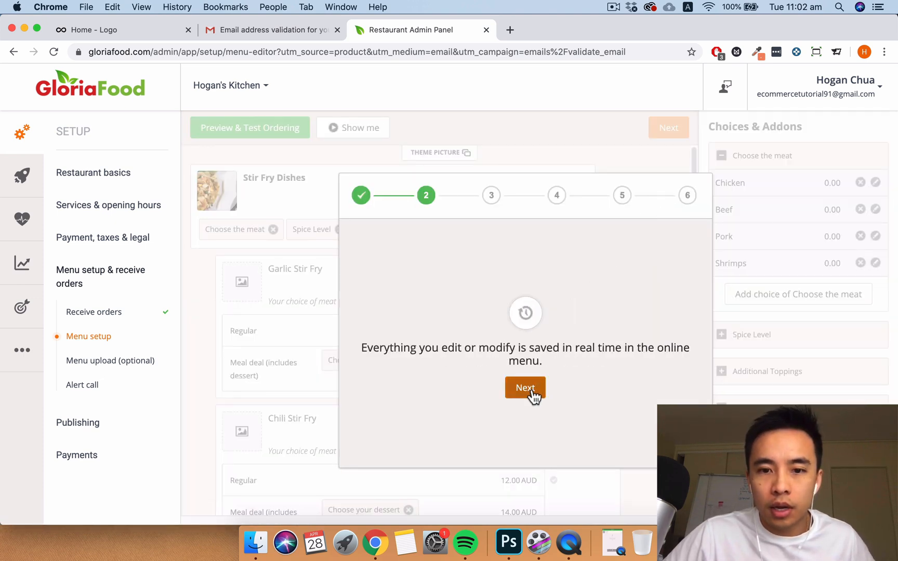
left_click(533, 392)
left_click(532, 392)
left_click(531, 392)
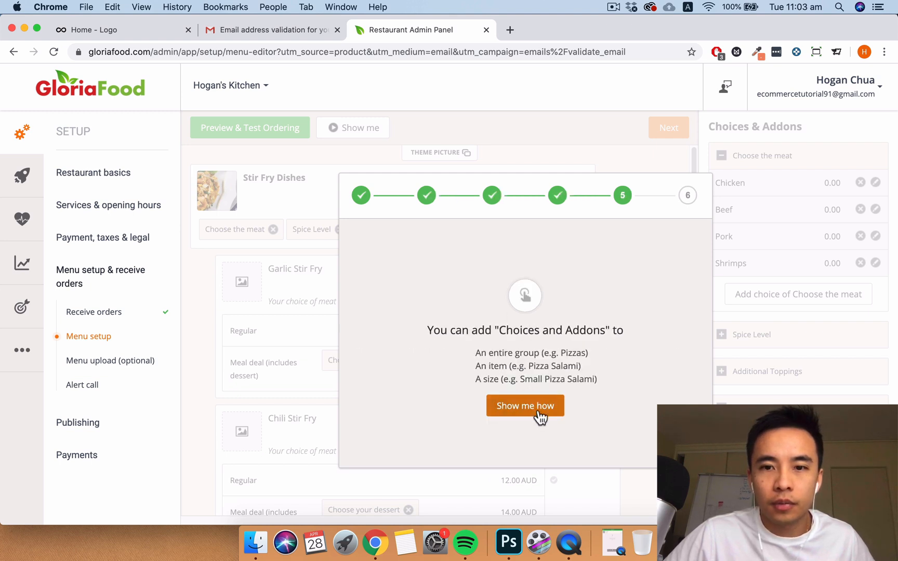
left_click(538, 411)
left_click(528, 447)
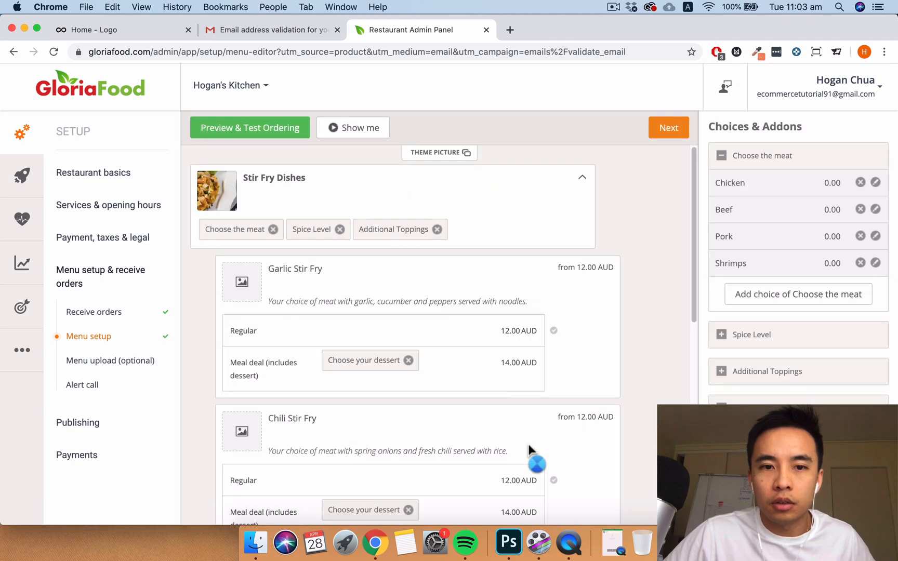
- Delete the Stir Fry Dishes, Drinks and Sides sample categories, confirming each removal
scroll(474, 340, "down", 8)
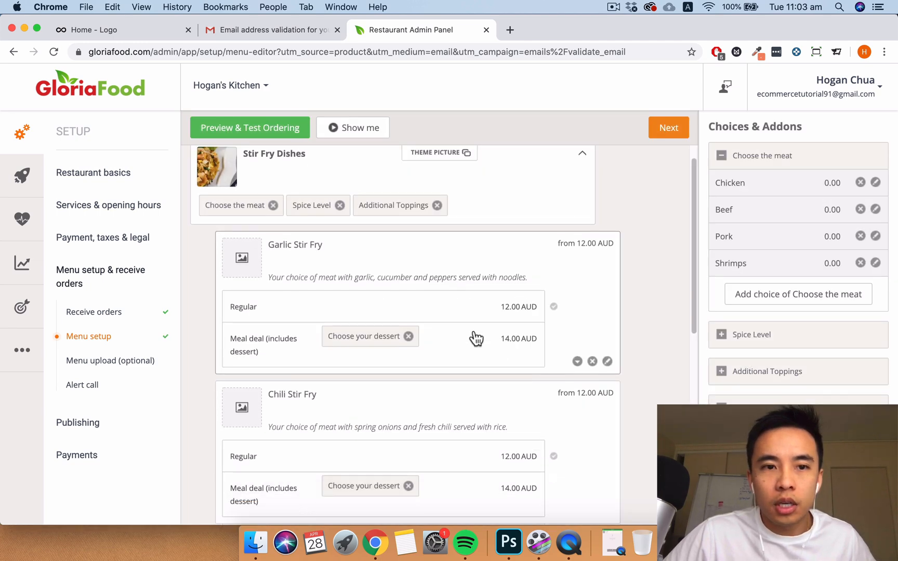
scroll(474, 333, "up", 4)
scroll(474, 337, "up", 4)
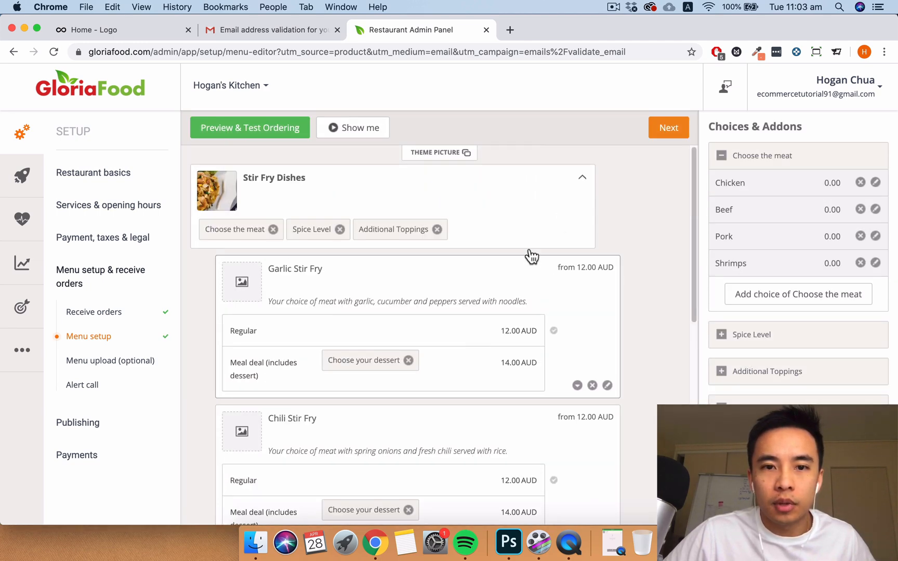
left_click(567, 235)
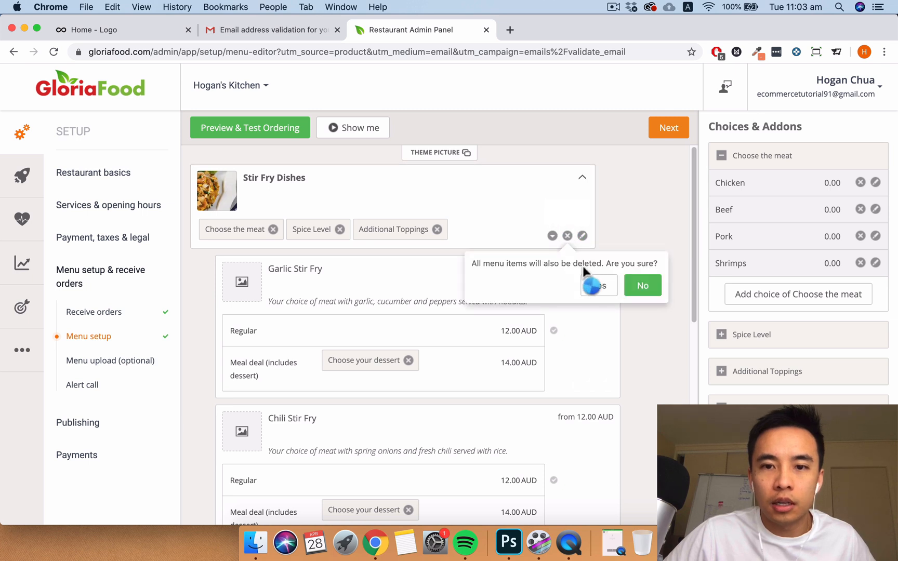
left_click(602, 286)
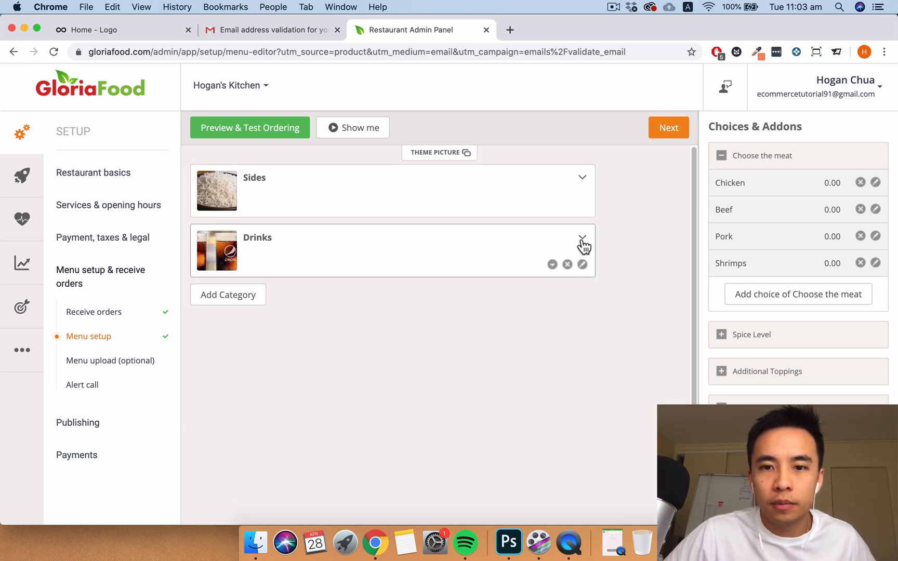
left_click(567, 264)
left_click(586, 314)
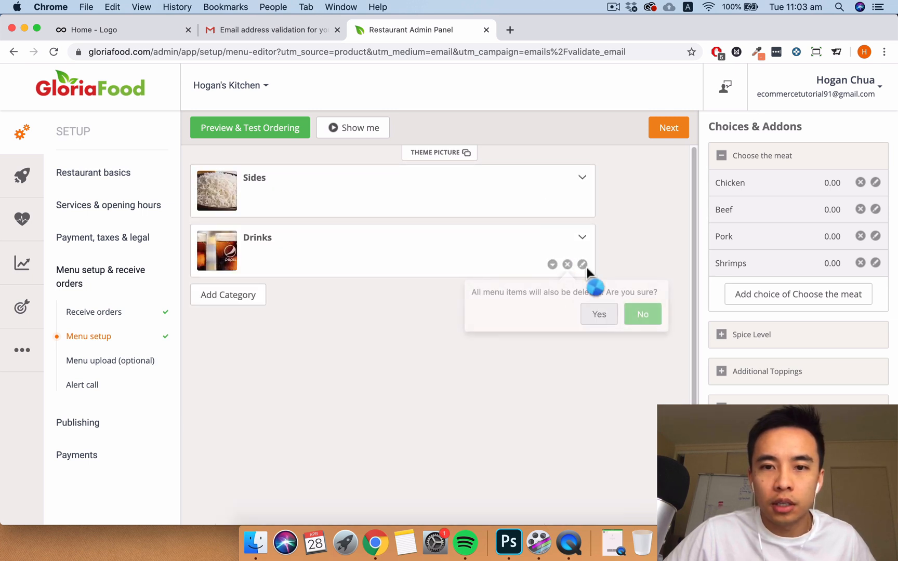
left_click(567, 205)
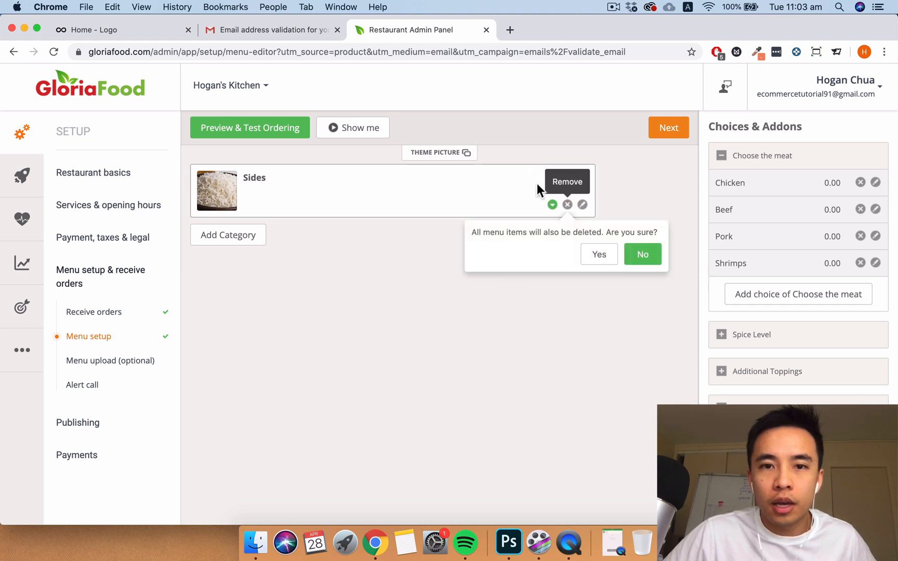
left_click(601, 258)
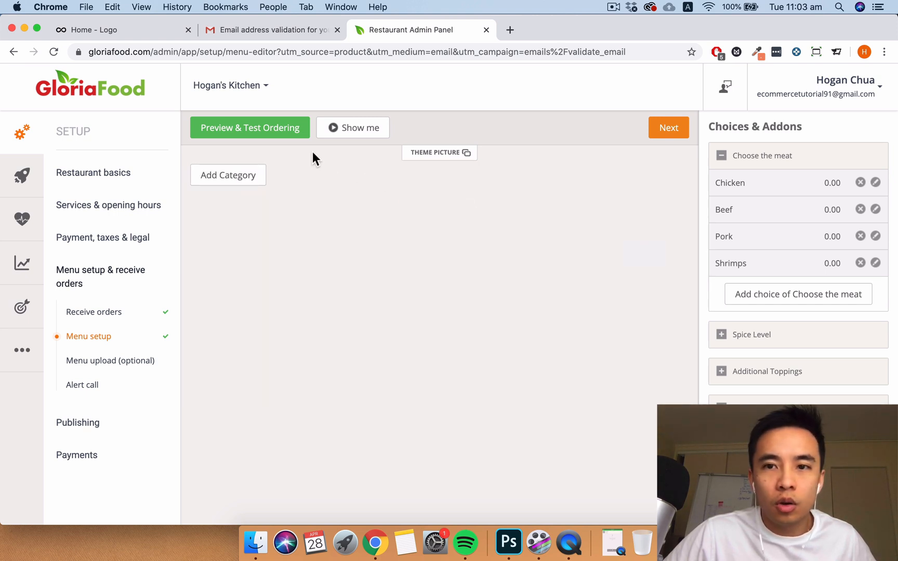
- Create a new menu category named Entree
left_click(262, 177)
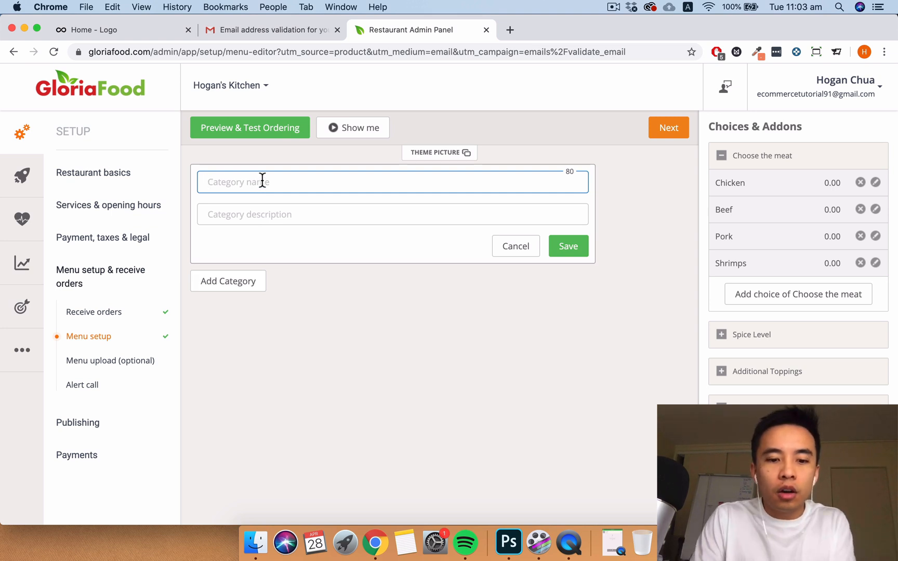
type("Entree")
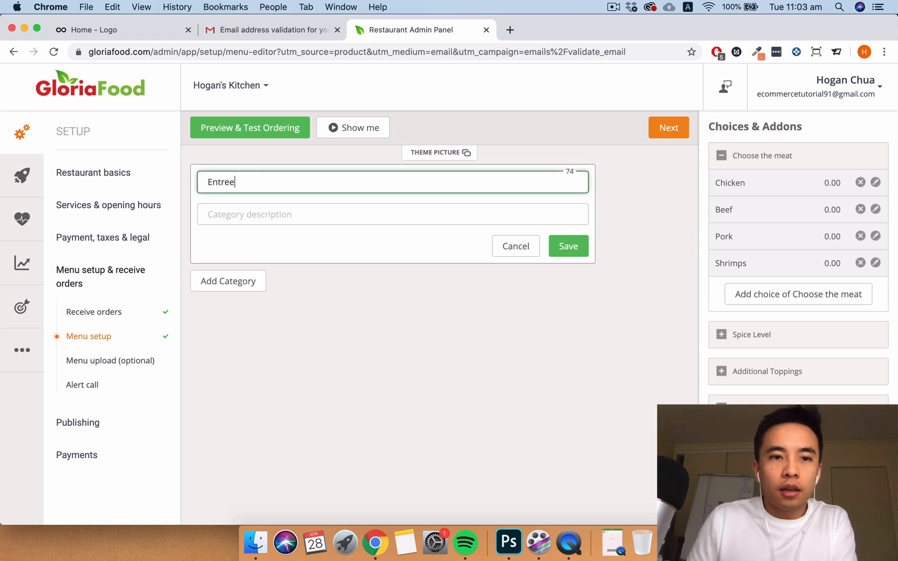
left_click(565, 248)
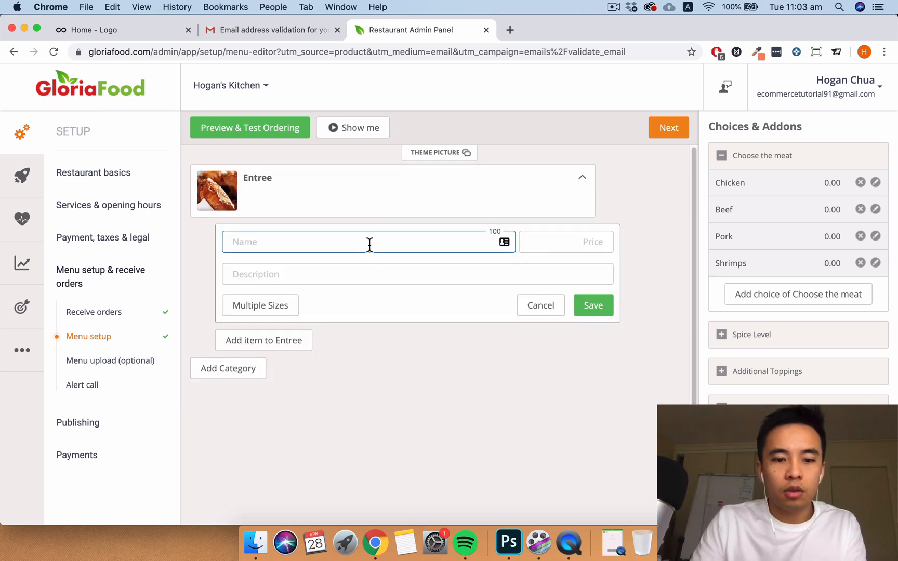
- Add Vege Spring Rolls priced 5 AUD to the Entree category
type("Vege Sp")
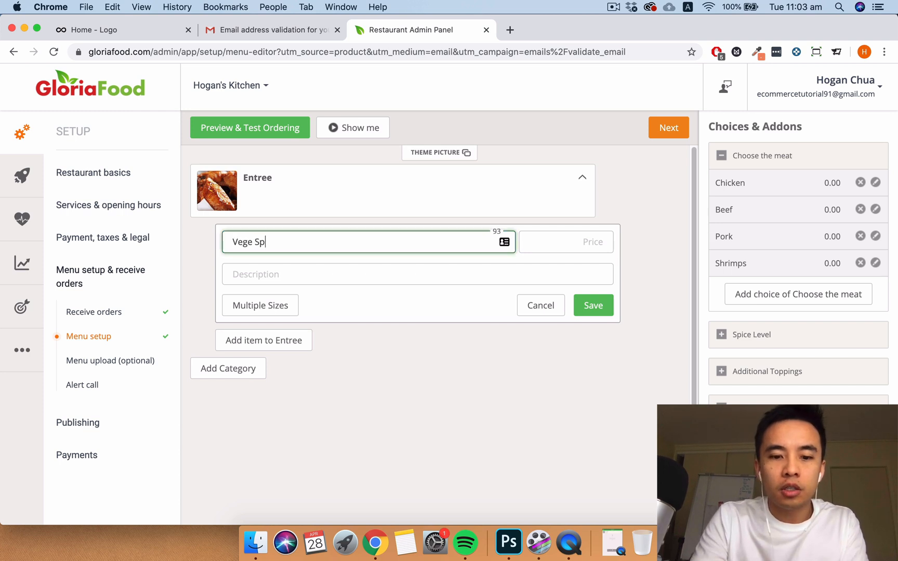
type("ring Rolls")
left_click(567, 242)
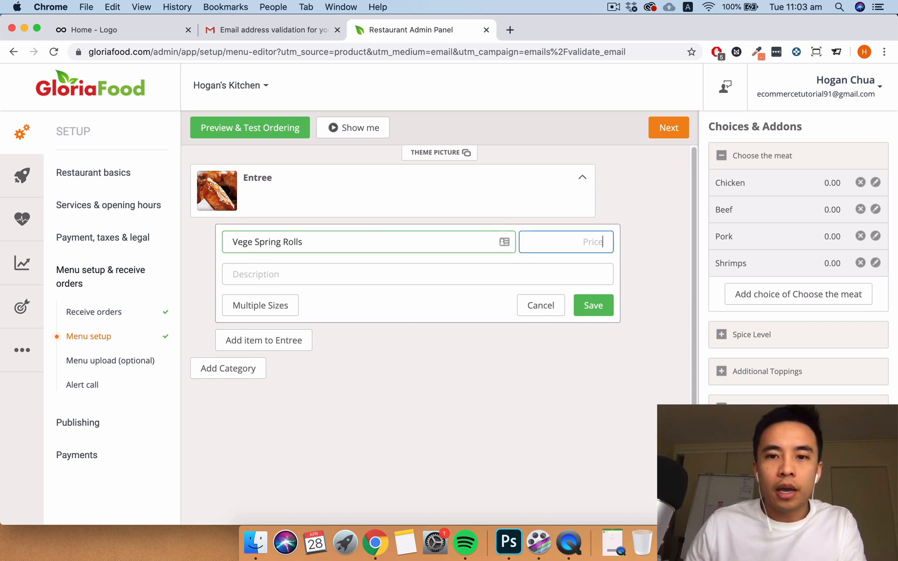
type("5")
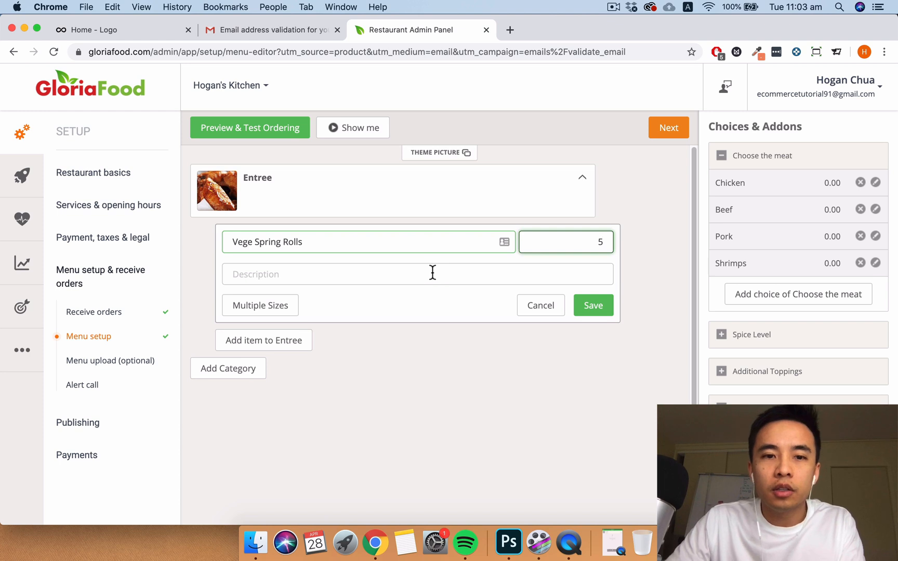
left_click(433, 272)
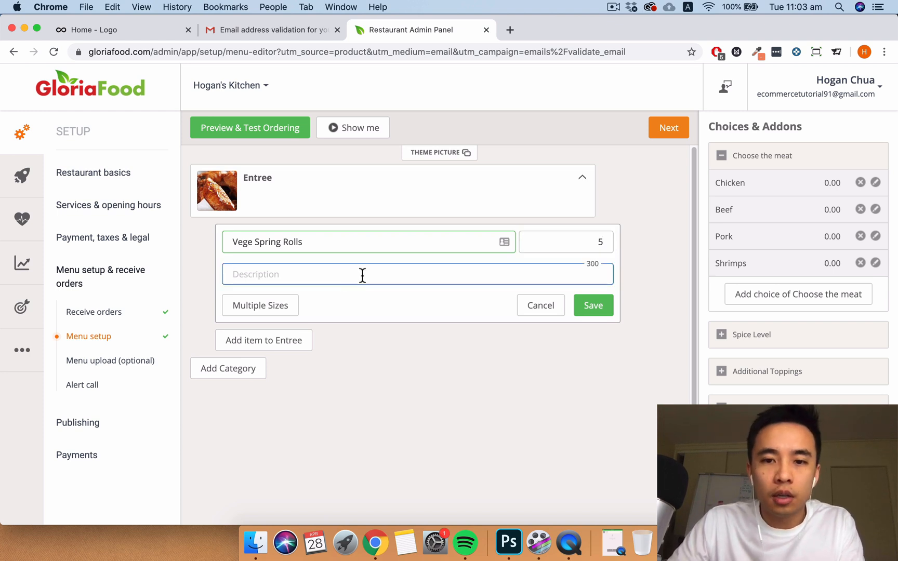
left_click(596, 307)
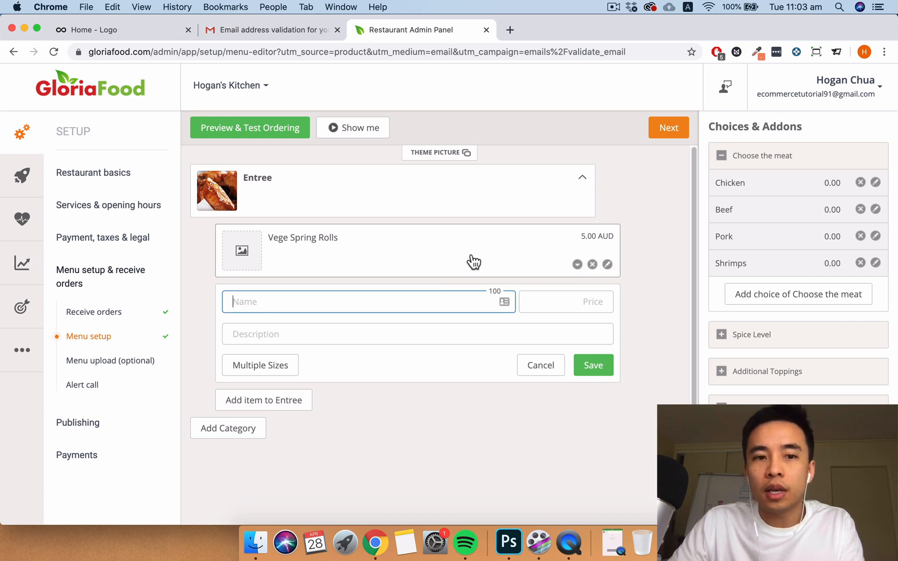
- Try the Vege Spring Rolls hide, hide-until-date and 11:00 AM–03:00 PM visibility options, then clear them
left_click(577, 265)
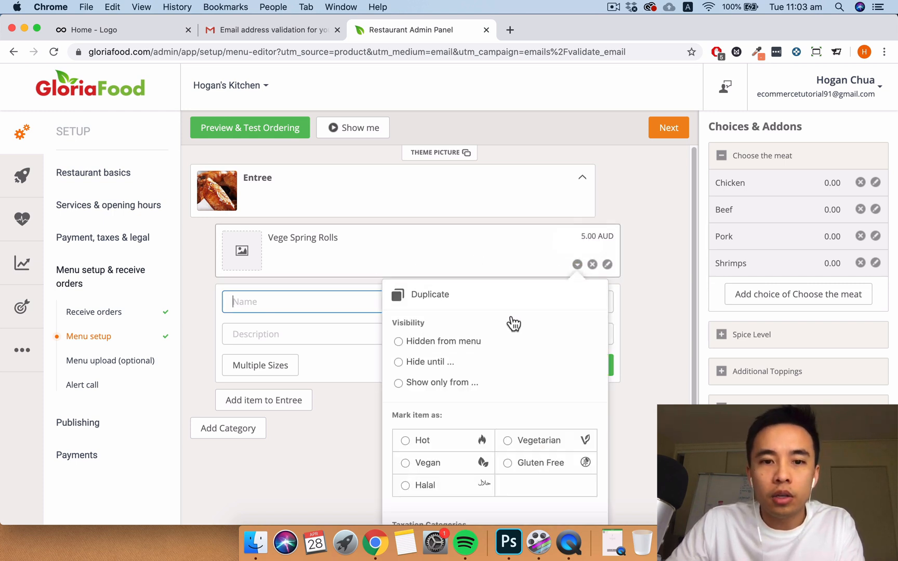
scroll(515, 325, "down", 1)
scroll(514, 325, "down", 1)
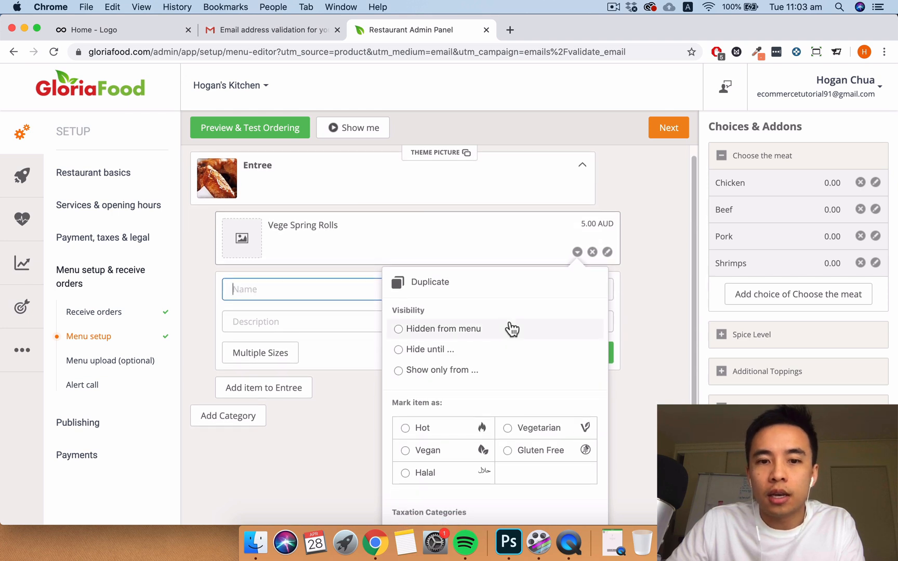
left_click(455, 330)
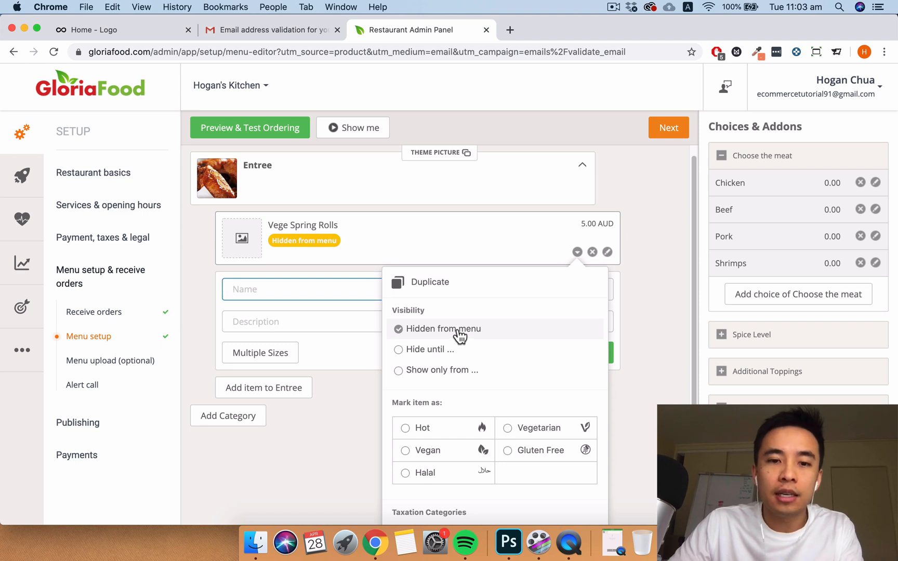
left_click(430, 351)
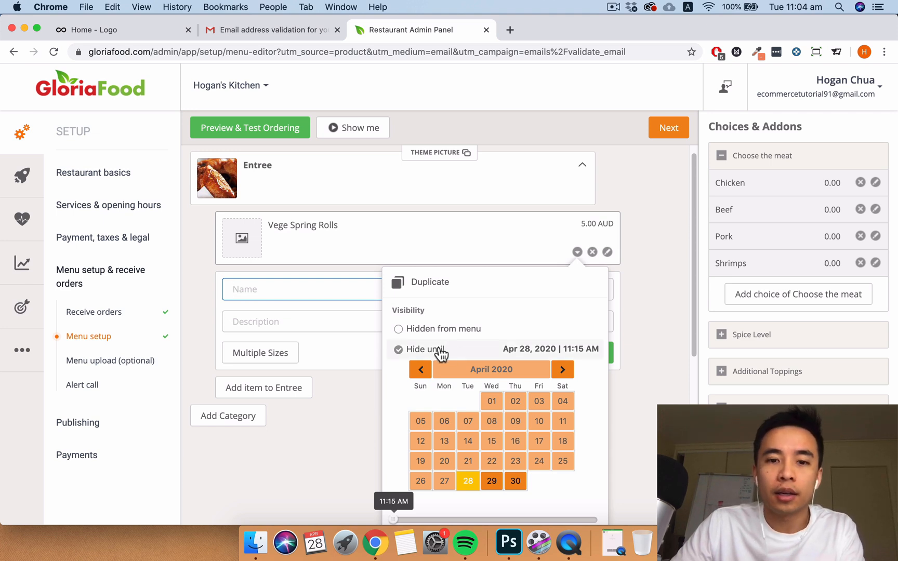
left_click(400, 350)
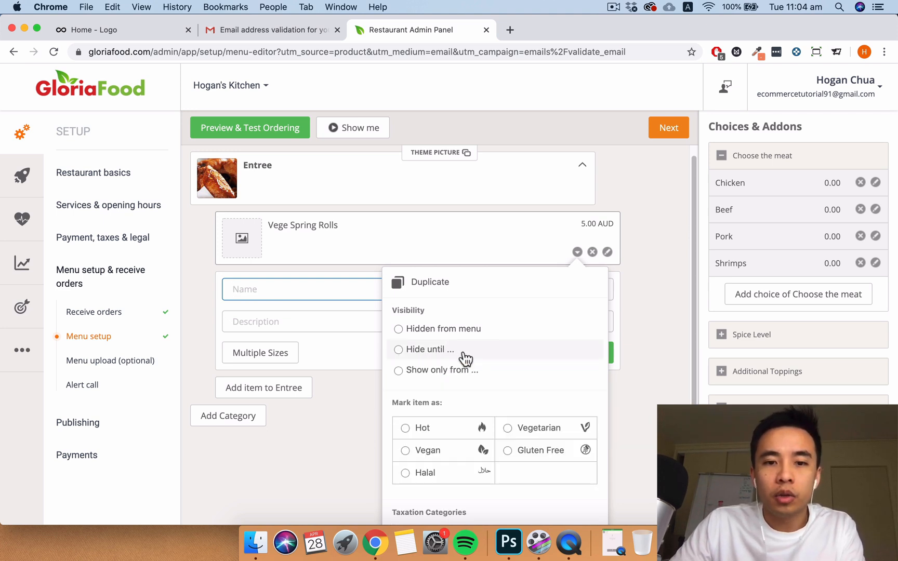
left_click(426, 371)
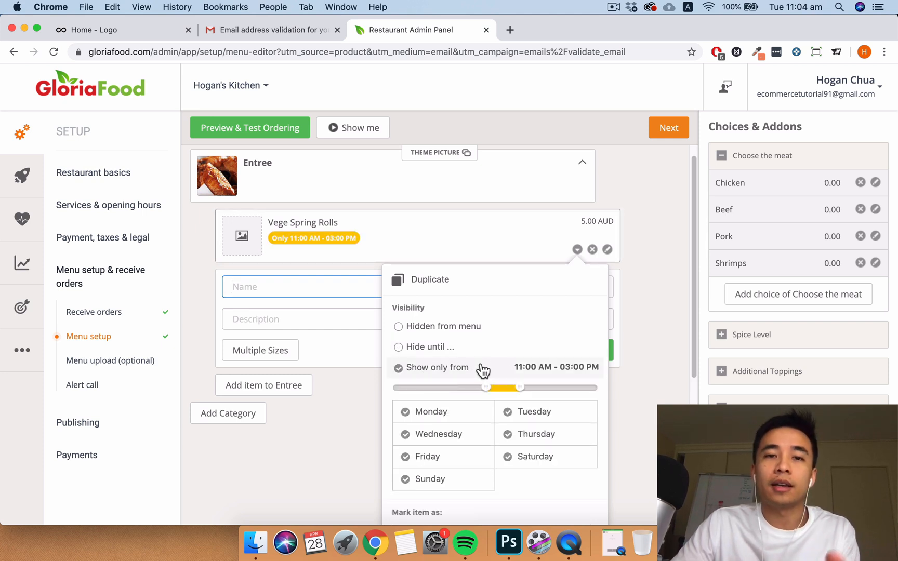
left_click(441, 369)
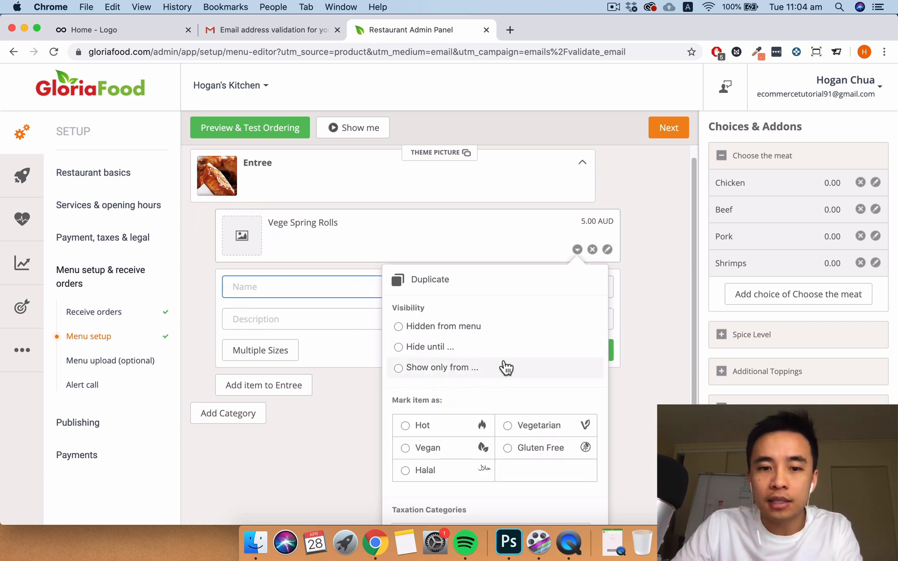
- Mark Vege Spring Rolls as Vegetarian and close its settings
scroll(505, 368, "down", 3)
left_click(508, 343)
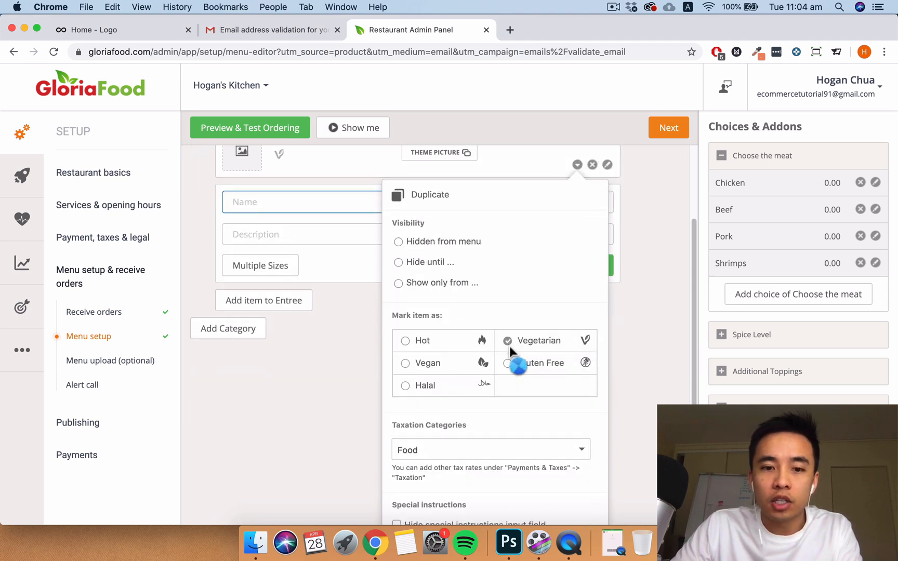
scroll(509, 352, "down", 2)
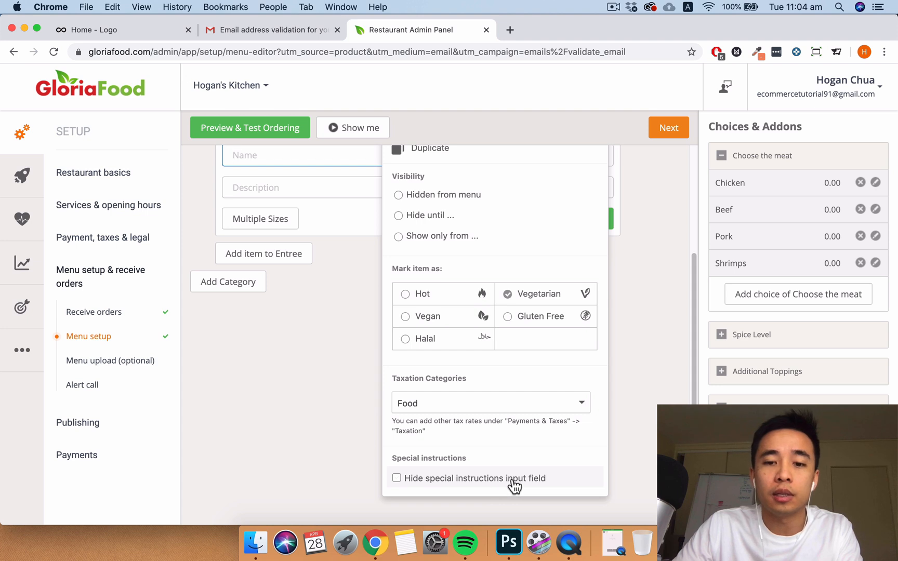
scroll(543, 399, "up", 2)
scroll(584, 291, "up", 3)
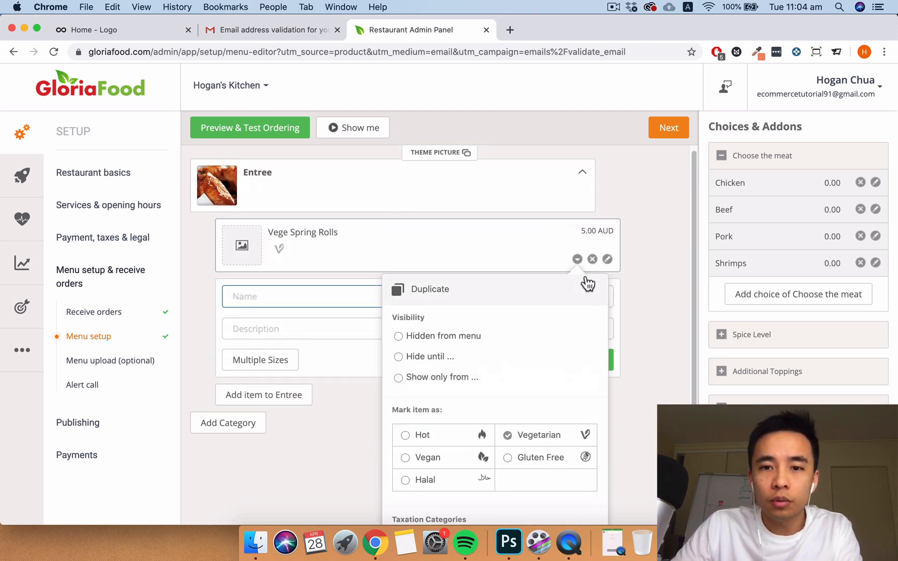
left_click(578, 260)
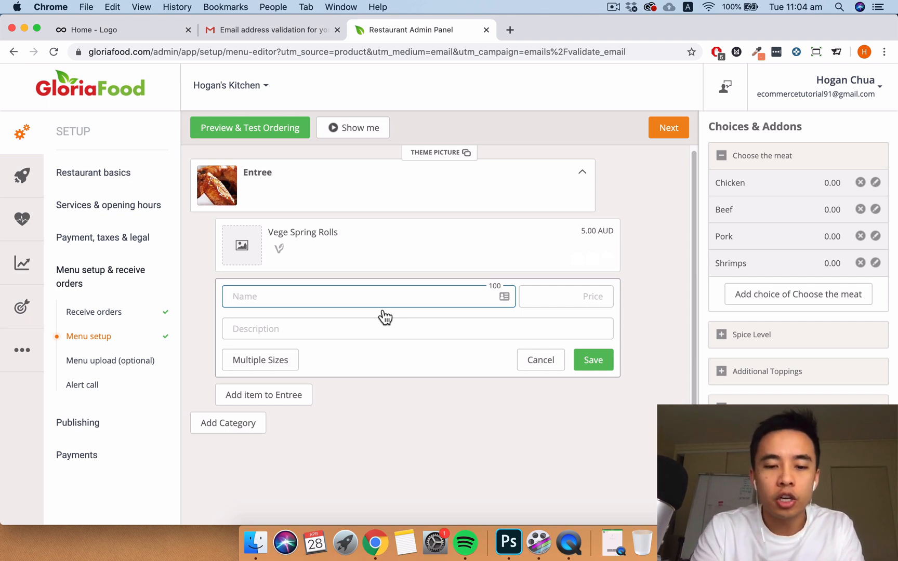
- Add Dim Sims at 5 AUD described 'Steam or Fried Pork Dim Sims', then collapse Choose the meat
type("S")
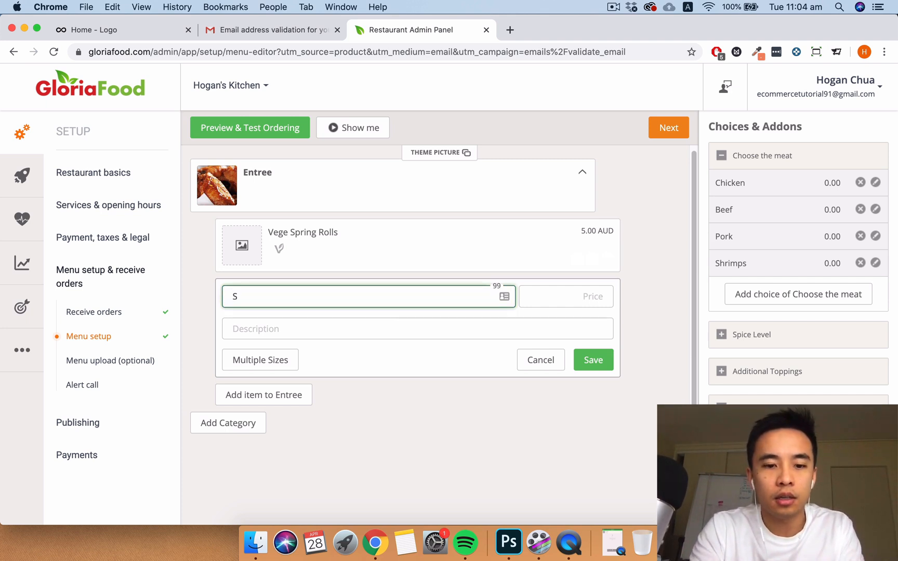
key("BackSpace")
type("Dim Sims")
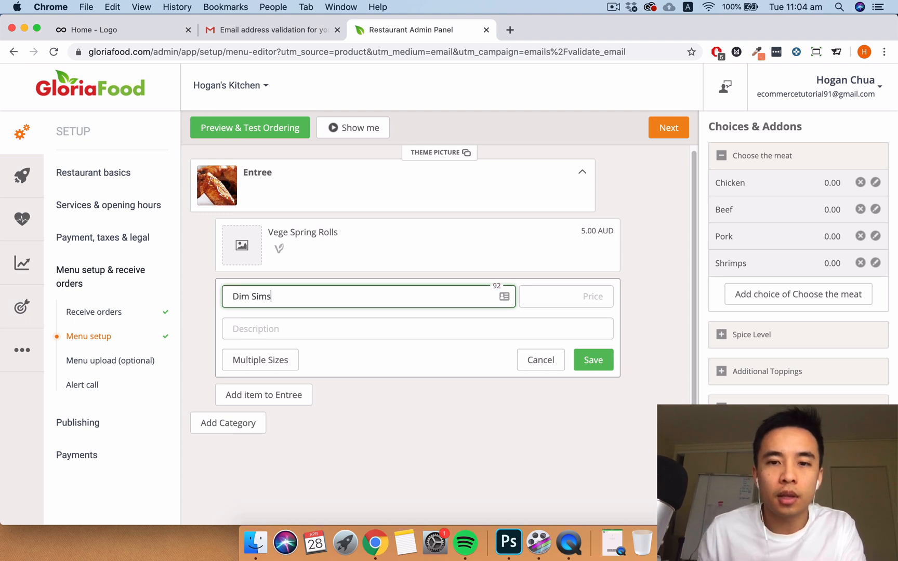
key("Tab")
type("5")
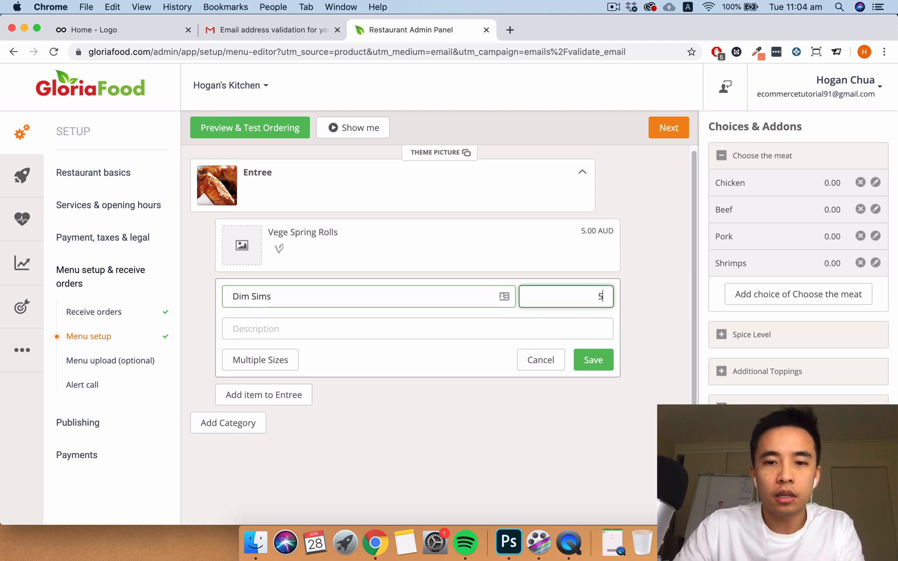
left_click(587, 334)
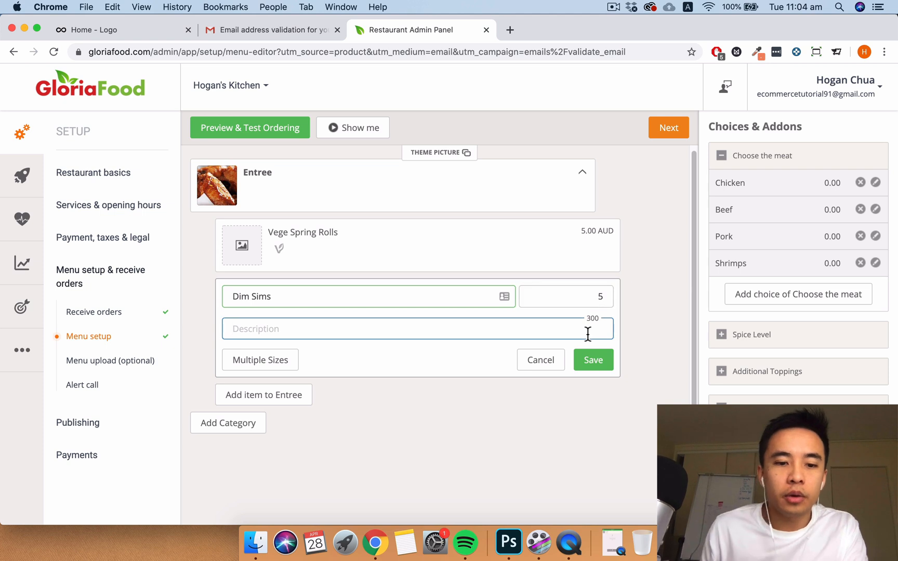
type("Steam or Fried Pork Dim Sims")
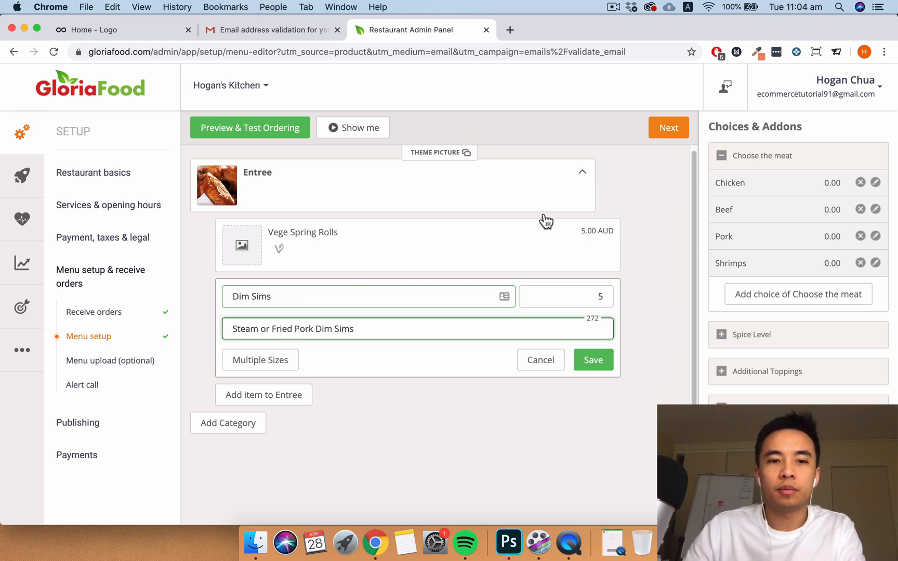
left_click(593, 360)
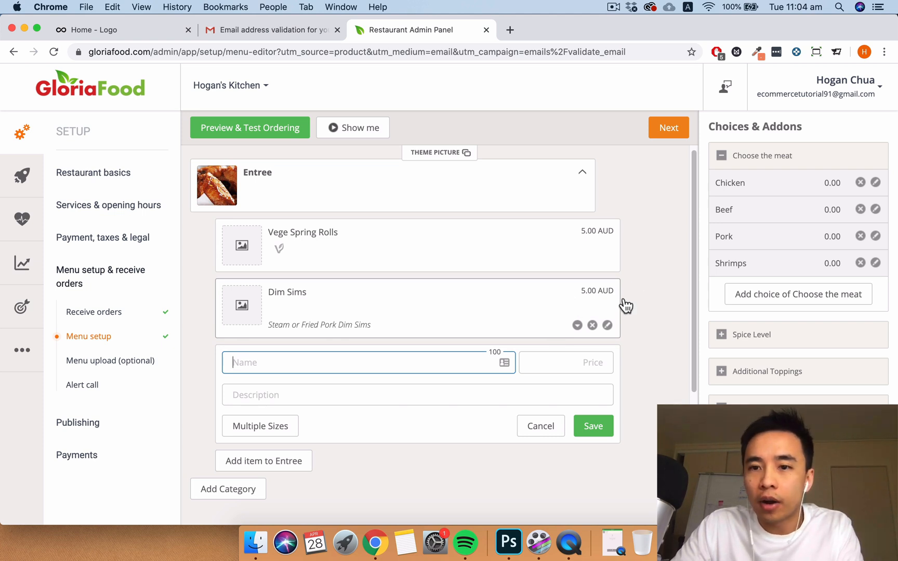
left_click(722, 156)
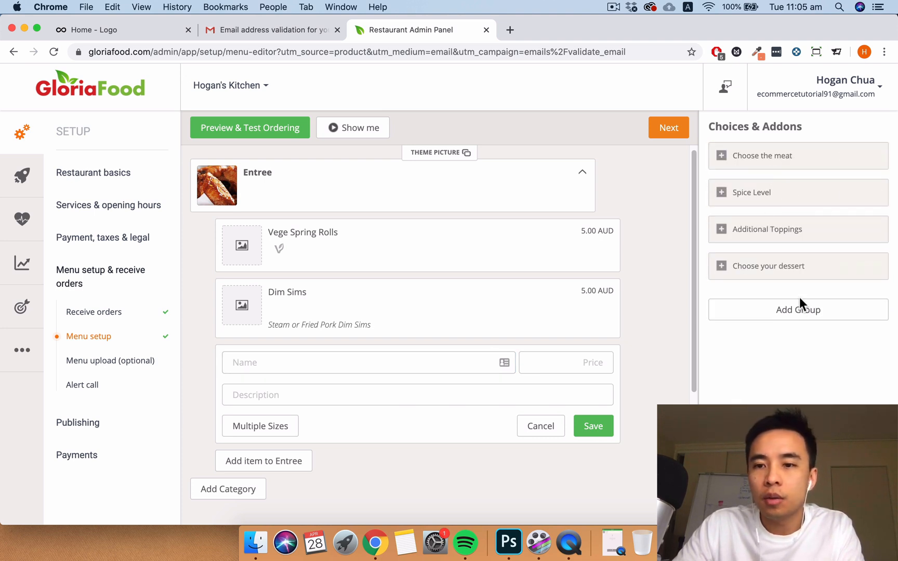
- Create a required 'Steam or Fried' addon group allowing a maximum of 1 pick
left_click(796, 315)
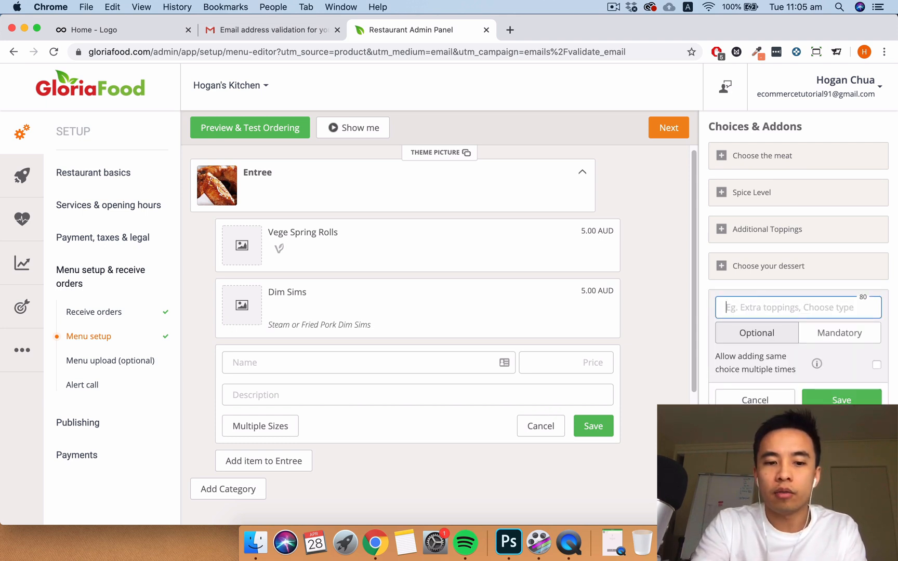
type("Steam or ")
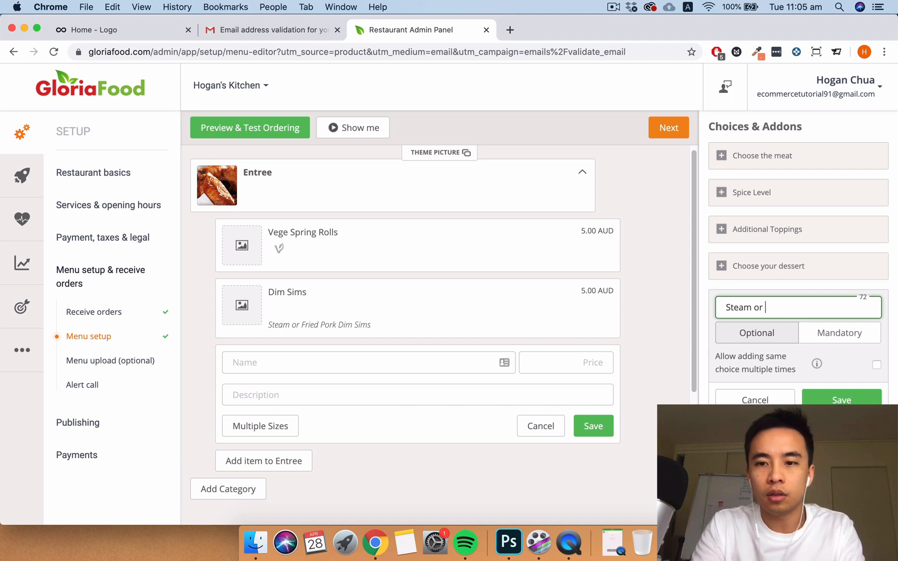
type("Fried")
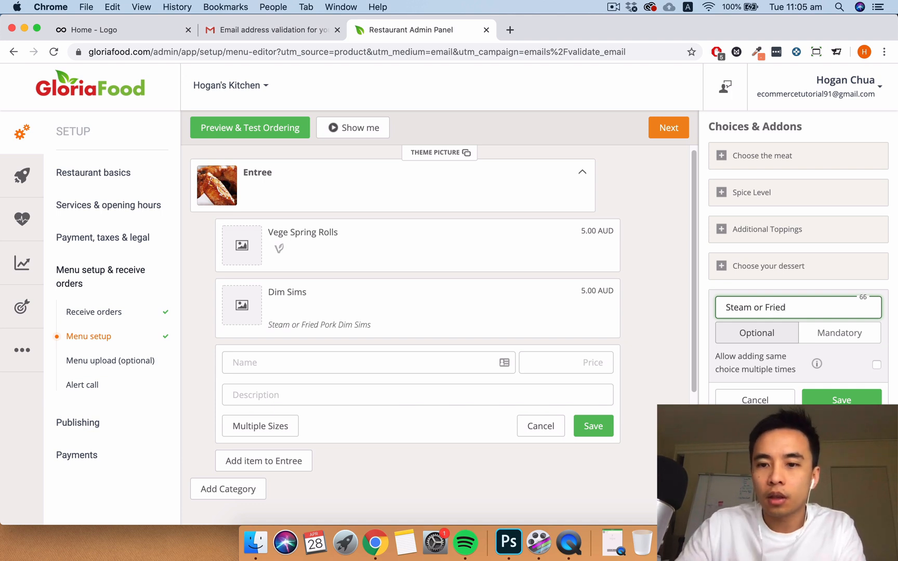
left_click(829, 338)
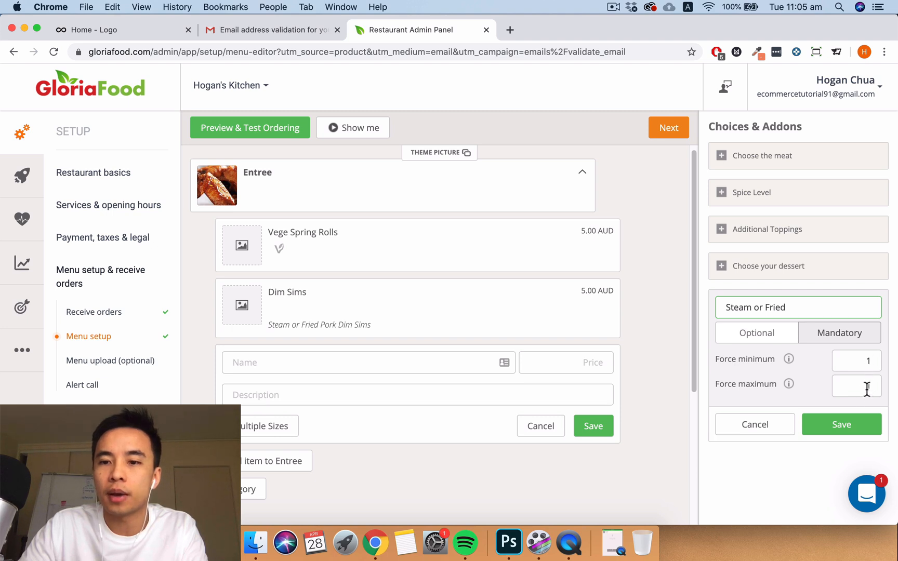
left_click(867, 389)
type("1")
left_click(851, 424)
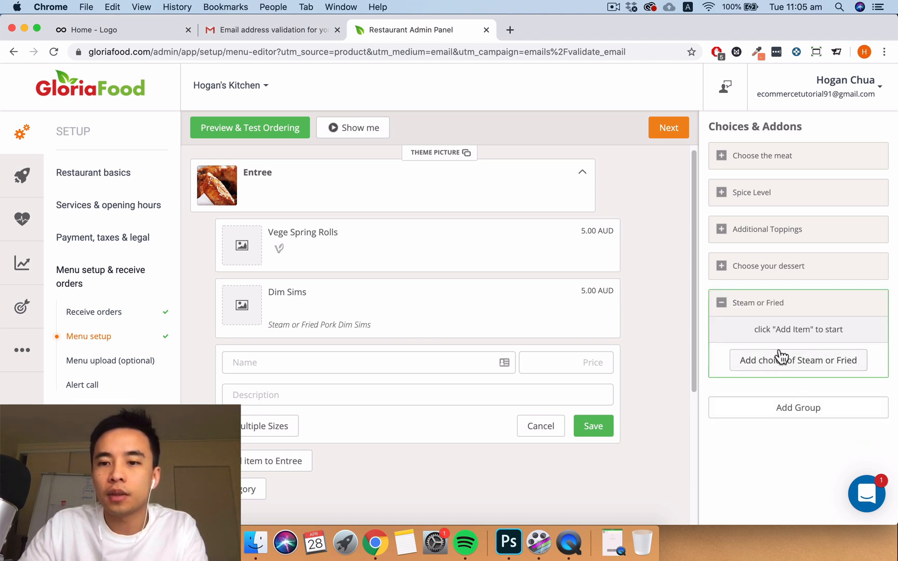
- Add the choices Steam and Fried to the group, each priced 0.00
left_click(781, 358)
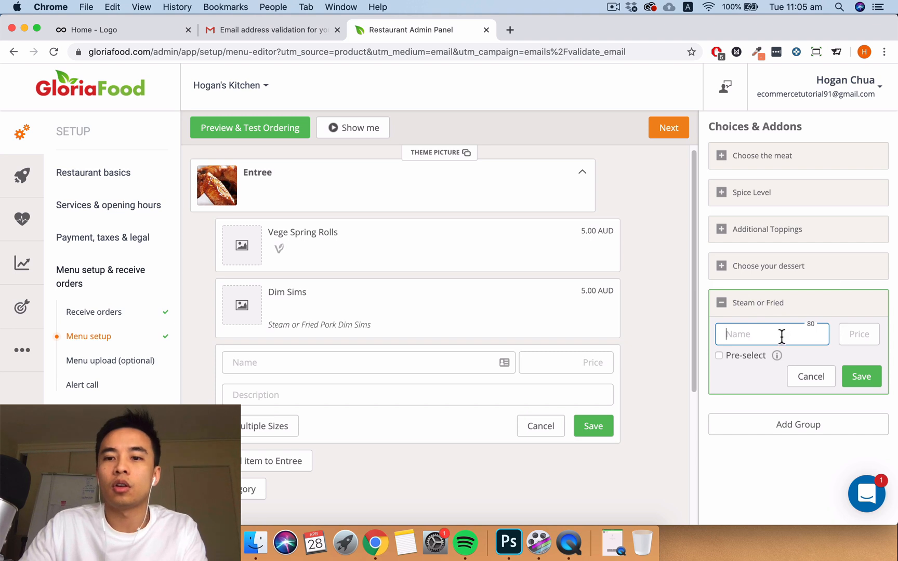
type("Steam")
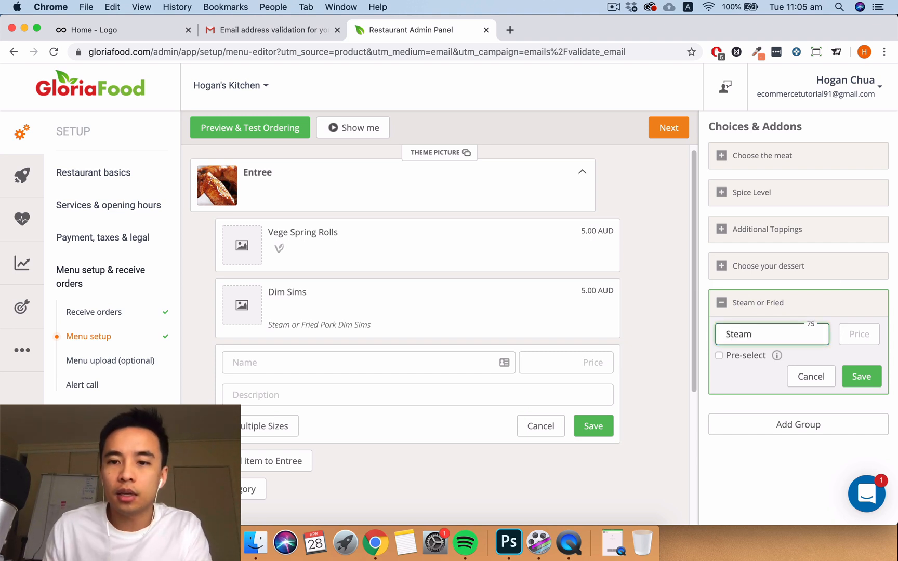
left_click(866, 336)
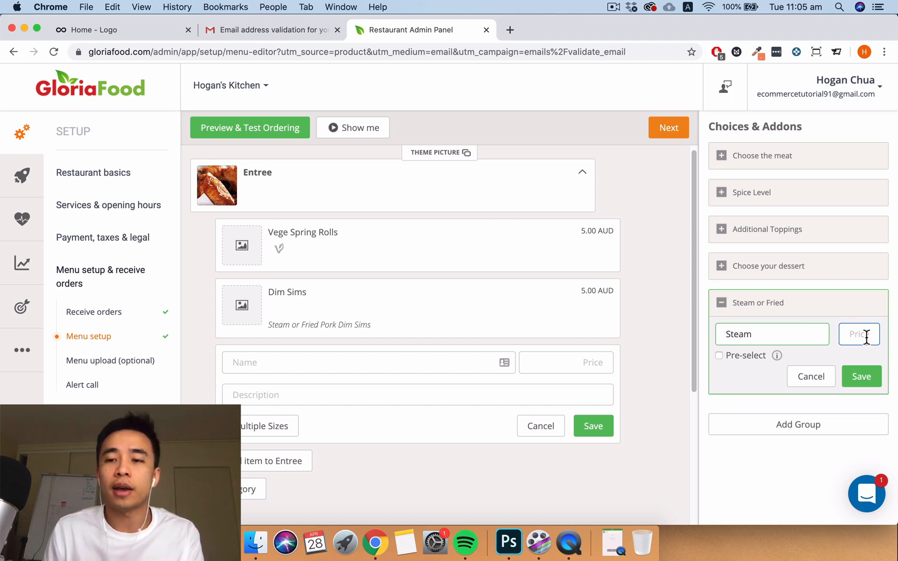
type("0")
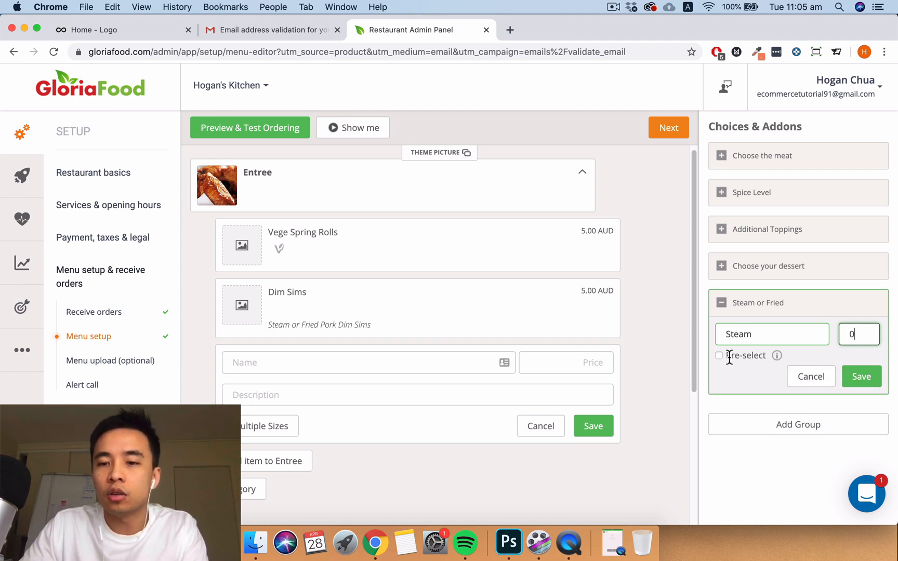
left_click(864, 376)
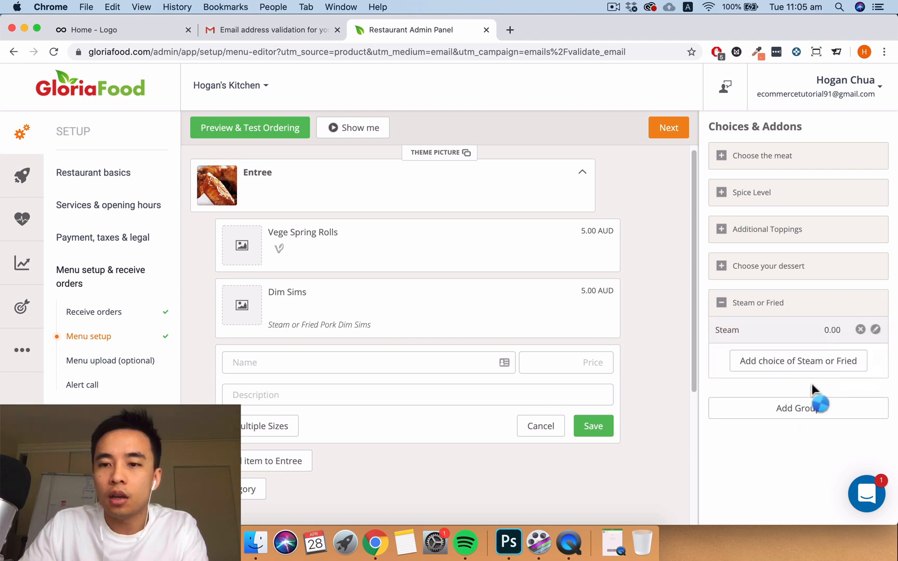
left_click(786, 363)
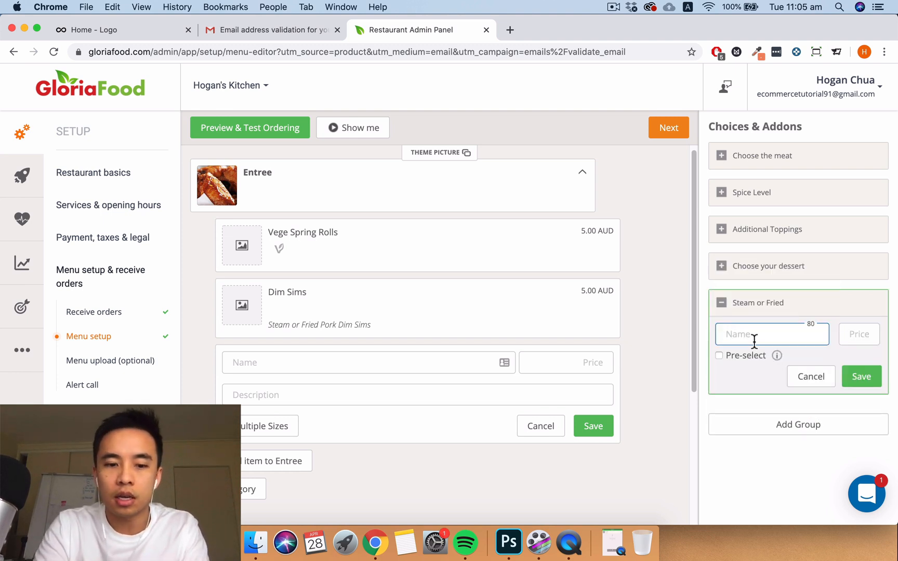
type("Fried")
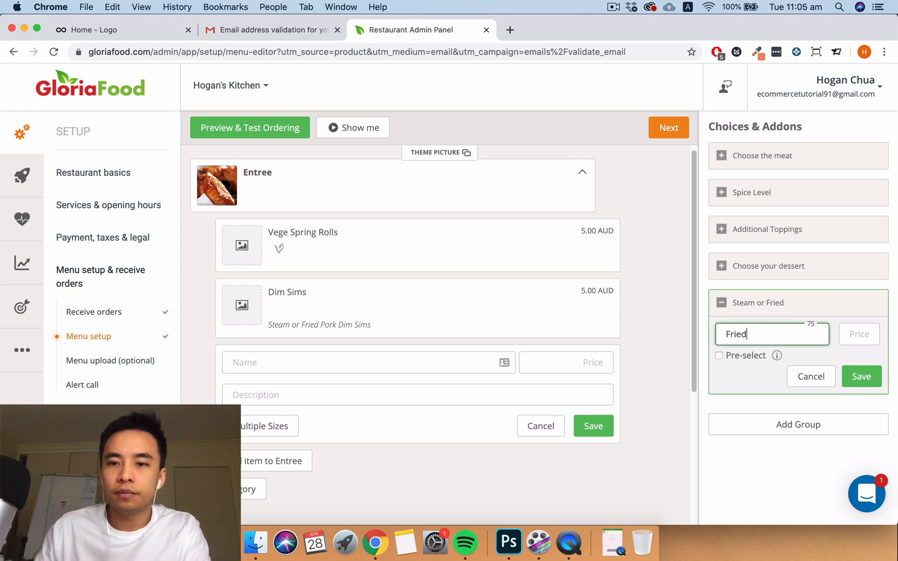
left_click(858, 335)
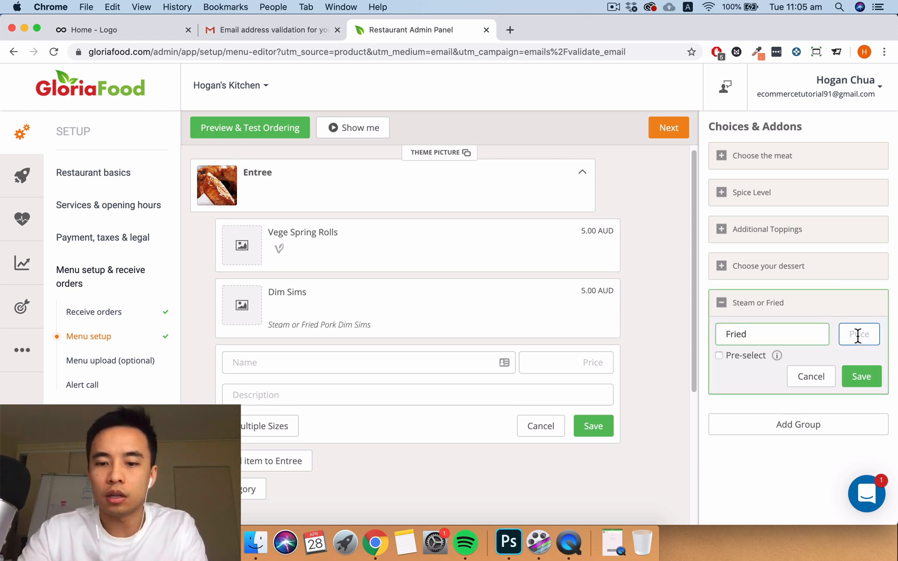
type("0")
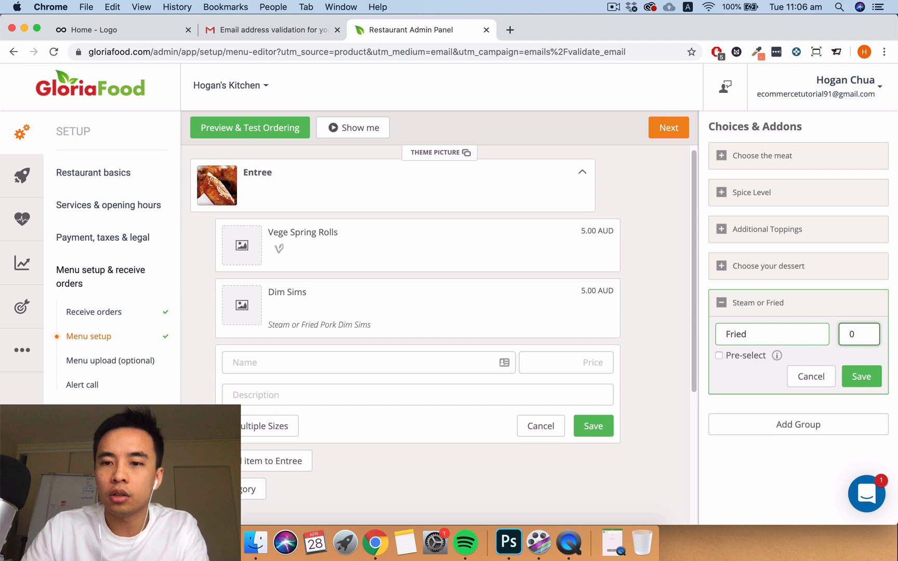
left_click(866, 378)
- Link Steam or Fried to Dim Sims and Additional Toppings to Vege Spring Rolls, removing Bean Sprout
mouse_move(796, 313)
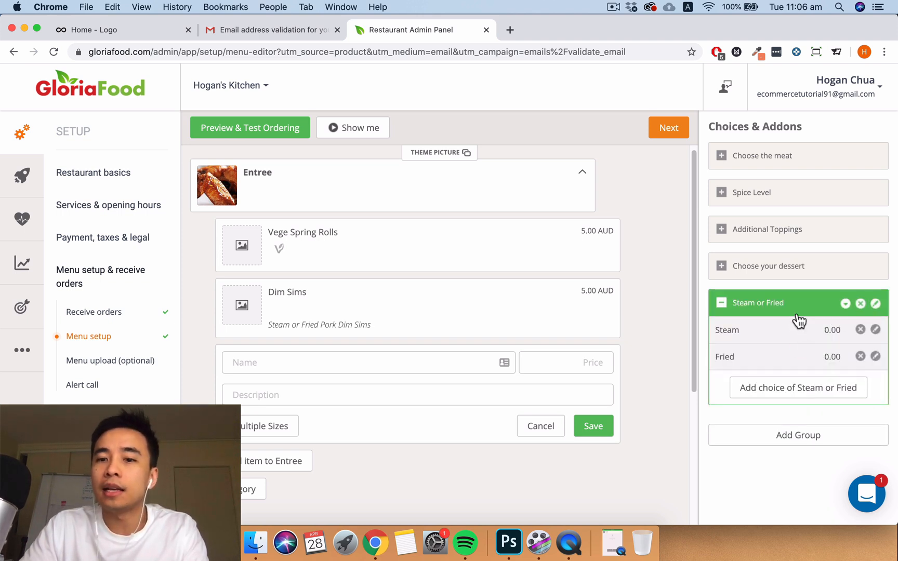
left_click_drag(806, 311, 383, 339)
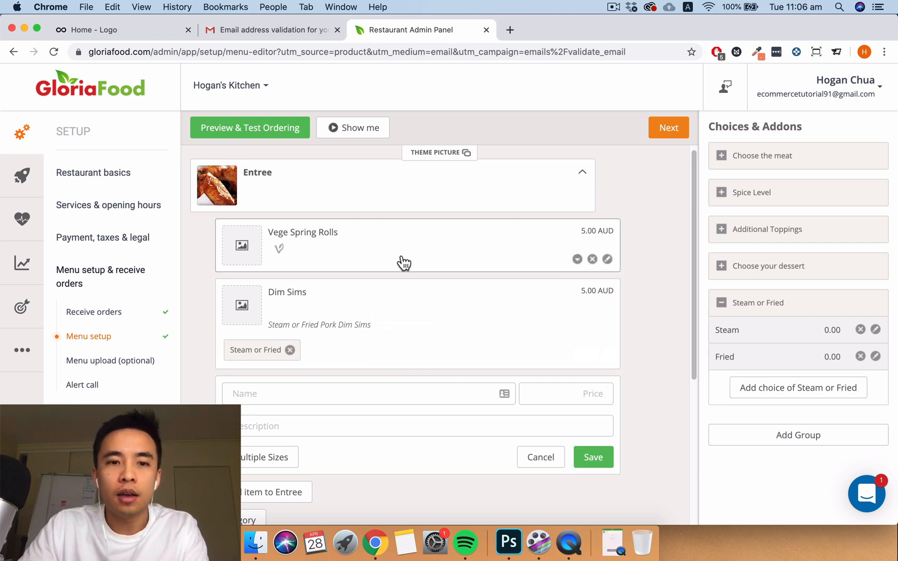
mouse_move(734, 227)
left_click_drag(765, 234, 332, 285)
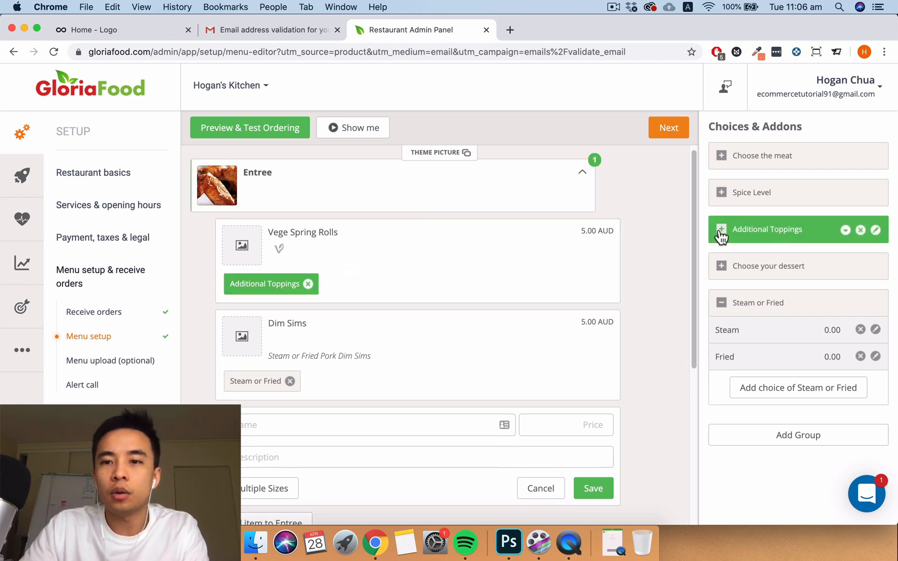
left_click(751, 234)
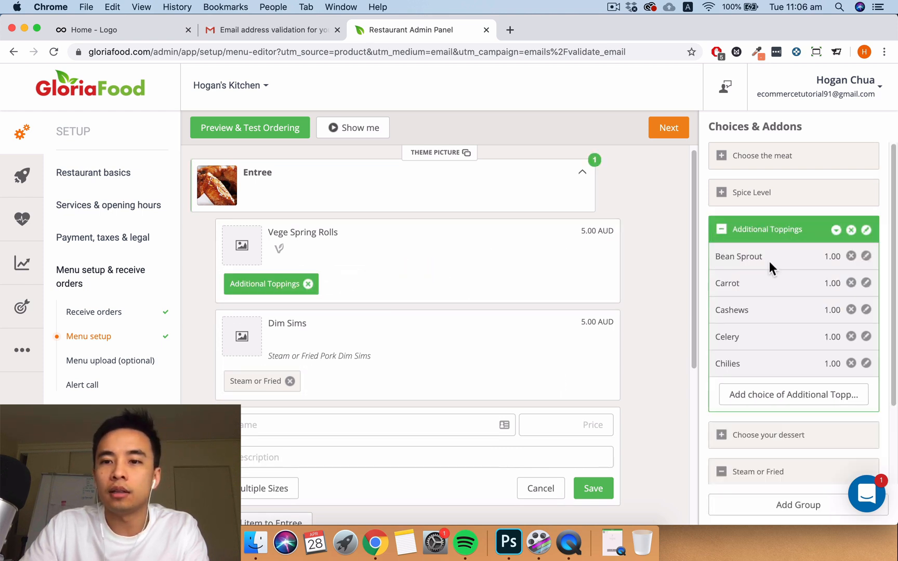
left_click(851, 256)
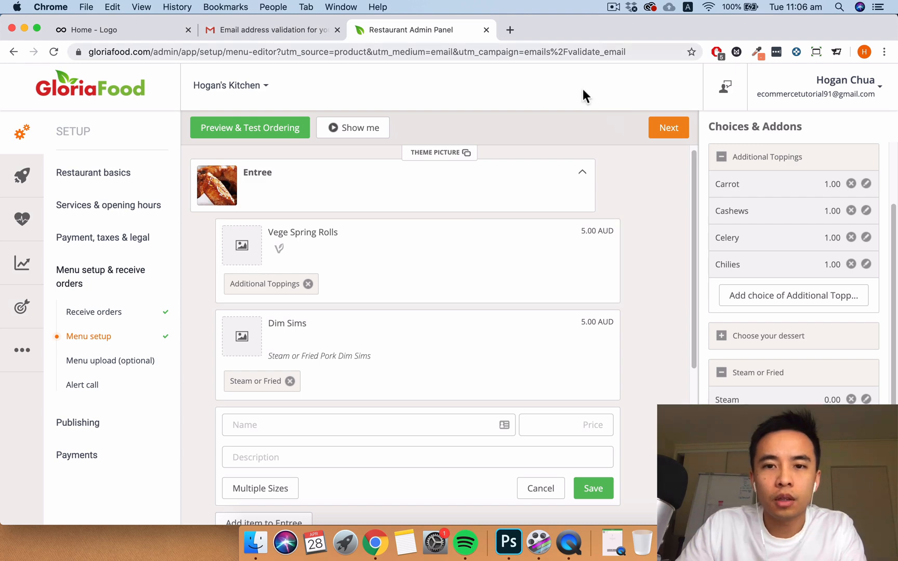
- Upload the spring-rolls-on-a-plate photo from the desktop, crop it, and set it as Vege Spring Rolls' image
left_click(243, 247)
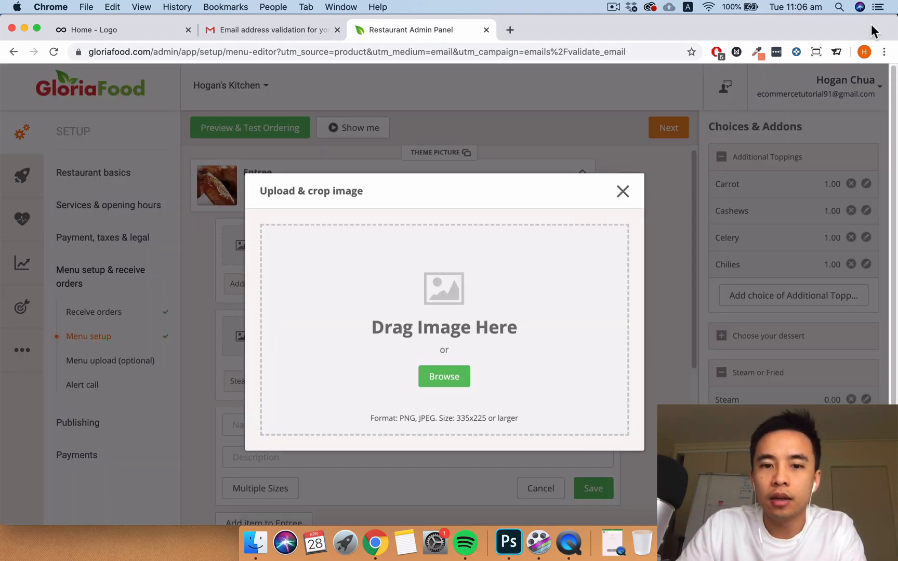
left_click_drag(873, 31, 687, 28)
left_click(766, 400)
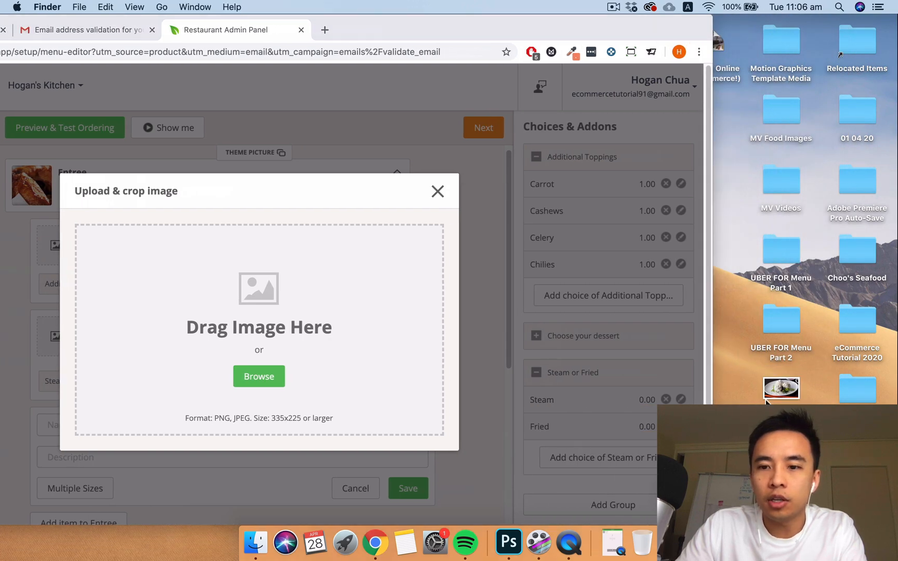
left_click_drag(766, 400, 316, 307)
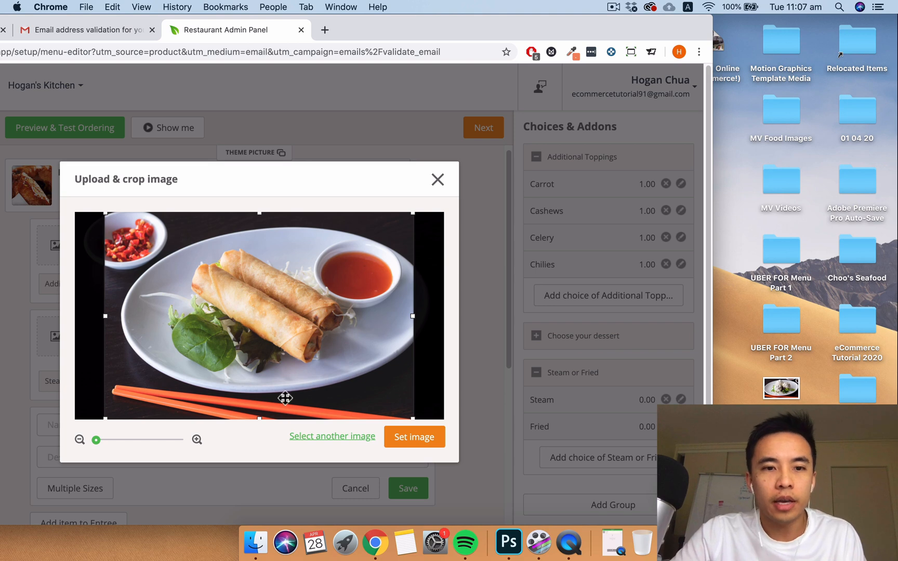
left_click(197, 440)
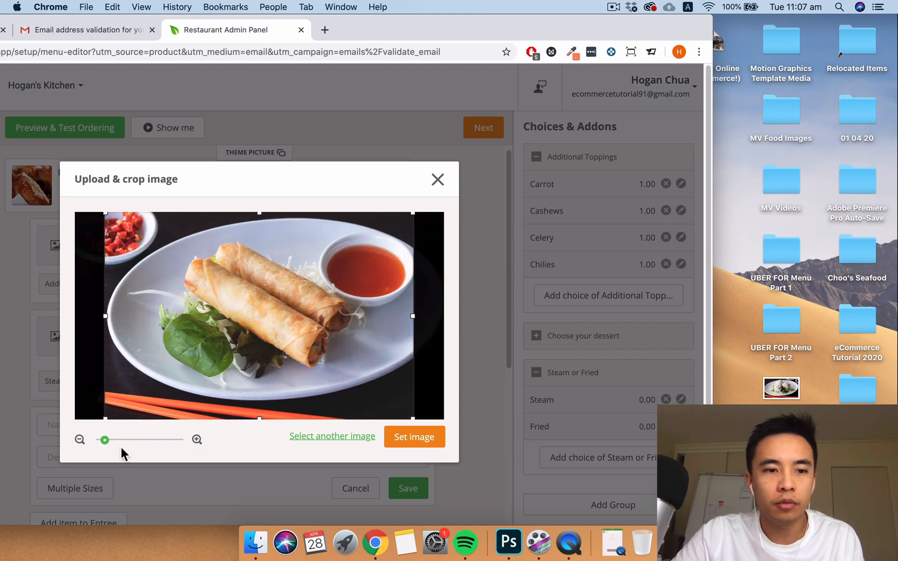
left_click(80, 441)
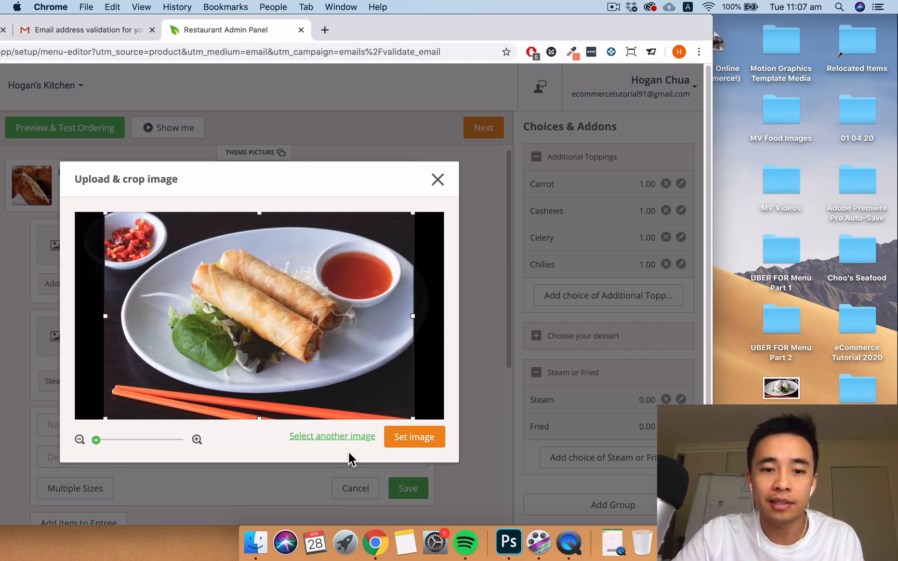
left_click(410, 437)
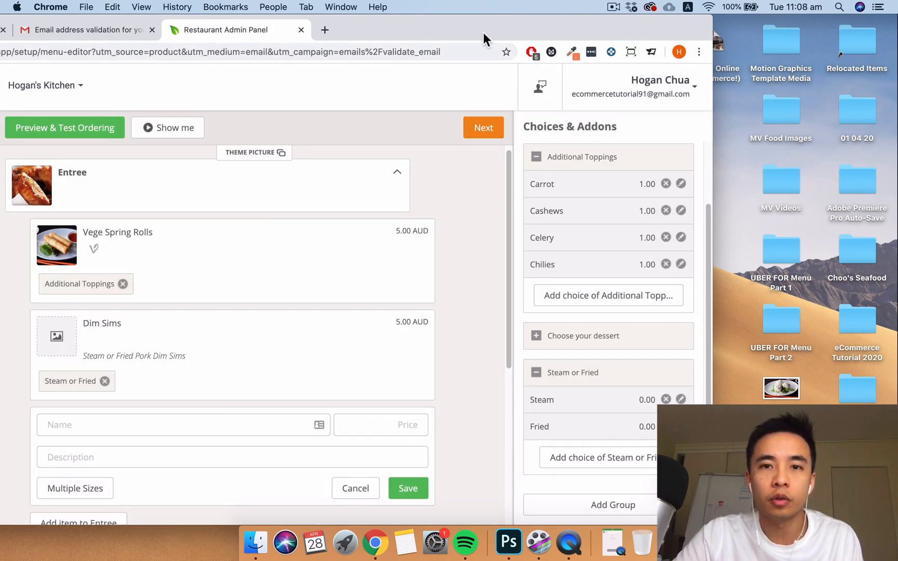
left_click_drag(484, 32, 667, 11)
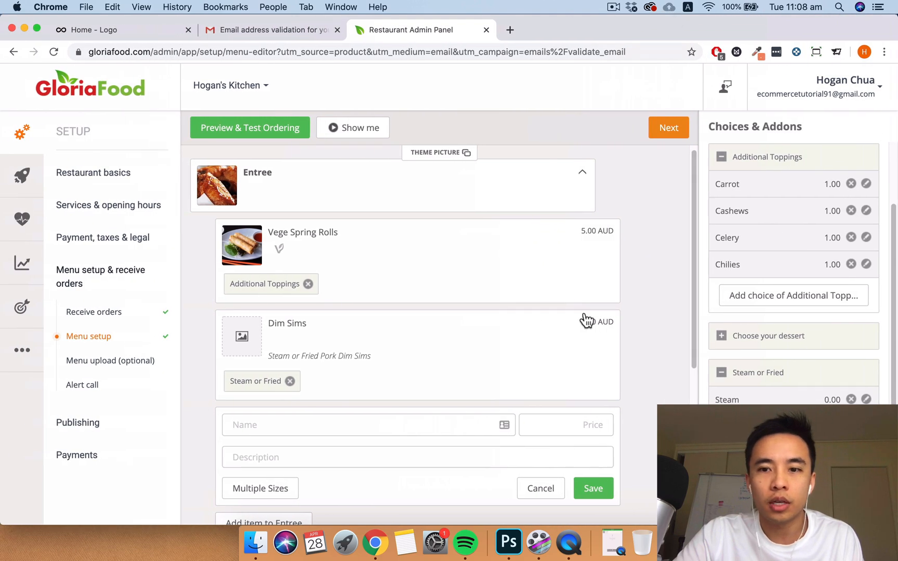
scroll(566, 353, "down", 2)
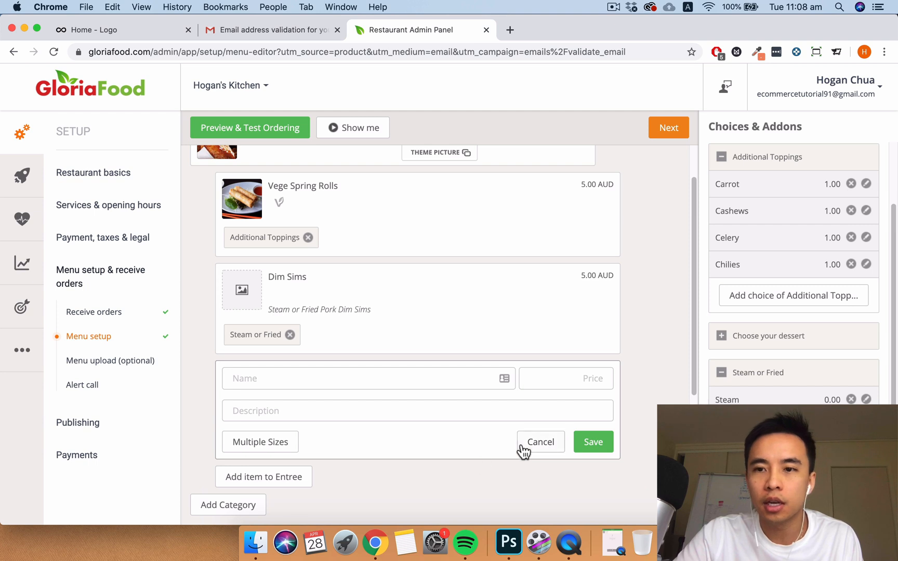
scroll(597, 312, "down", 5)
- Finish menu setup and answer No to the menu-upload quotation
left_click(669, 129)
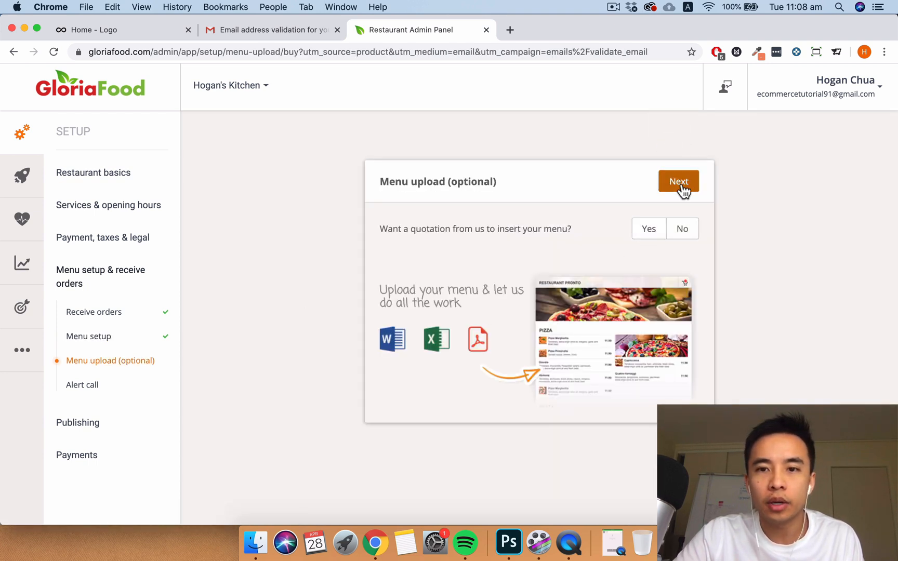
left_click(682, 229)
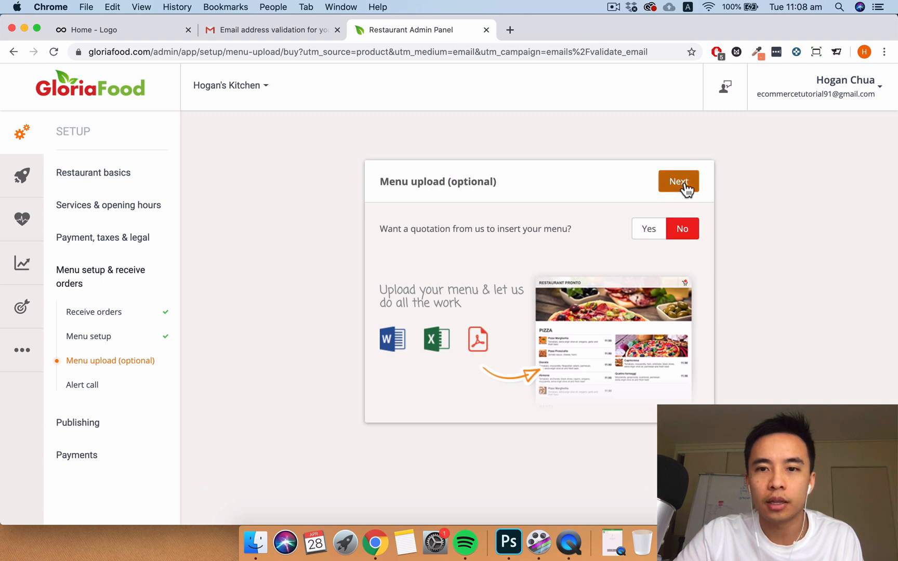
left_click(685, 186)
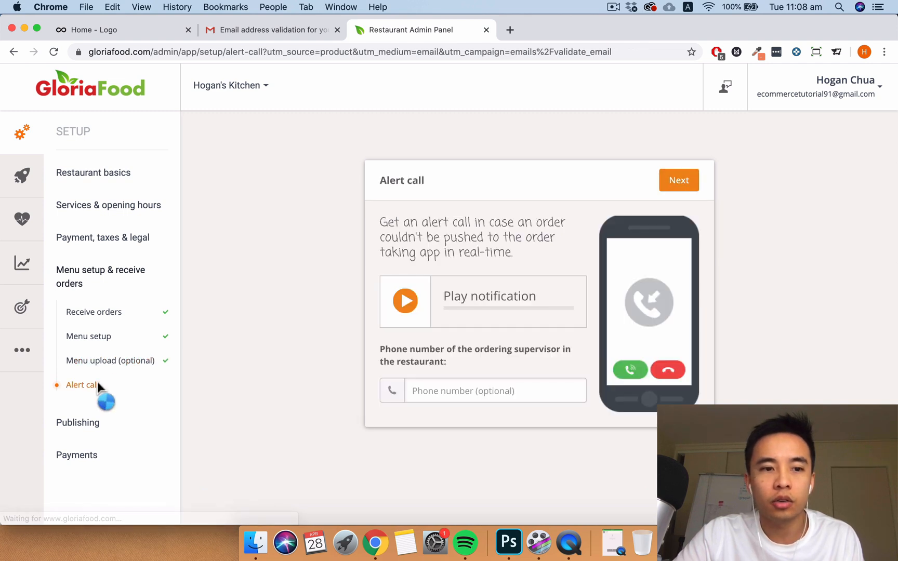
- Preview the alert call notification sound, then continue past the Alert call step
left_click(415, 320)
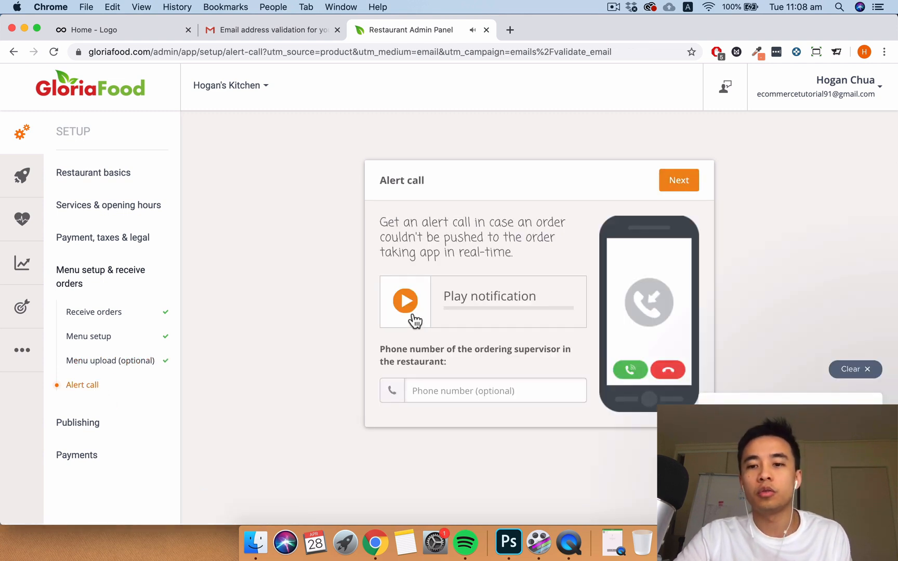
left_click(868, 369)
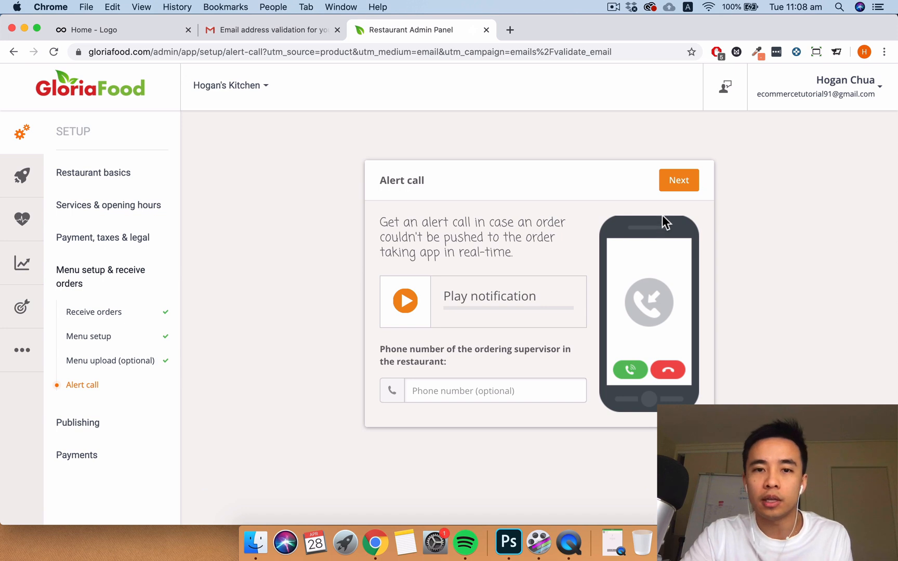
left_click(668, 183)
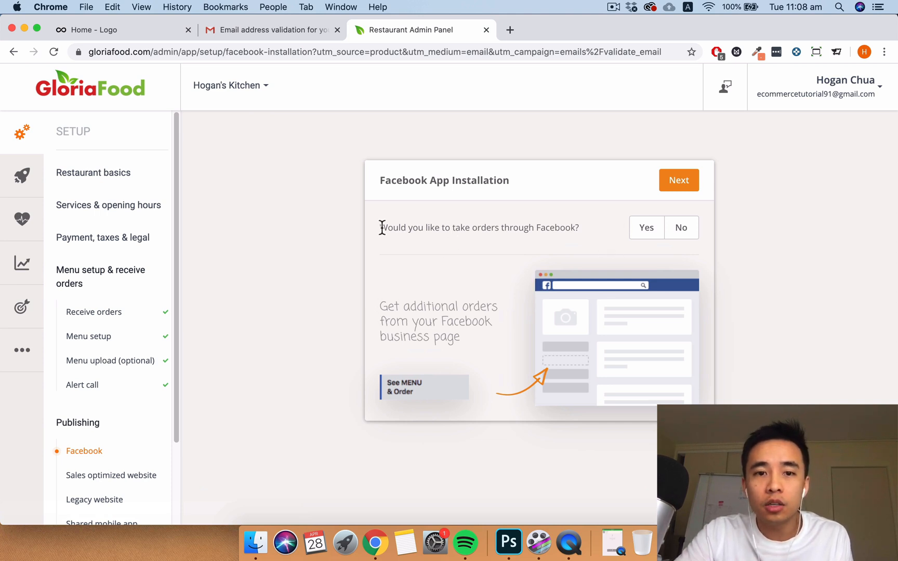
- Choose to take orders through Facebook and confirm the ordering app was added to the business page
left_click_drag(382, 228, 563, 225)
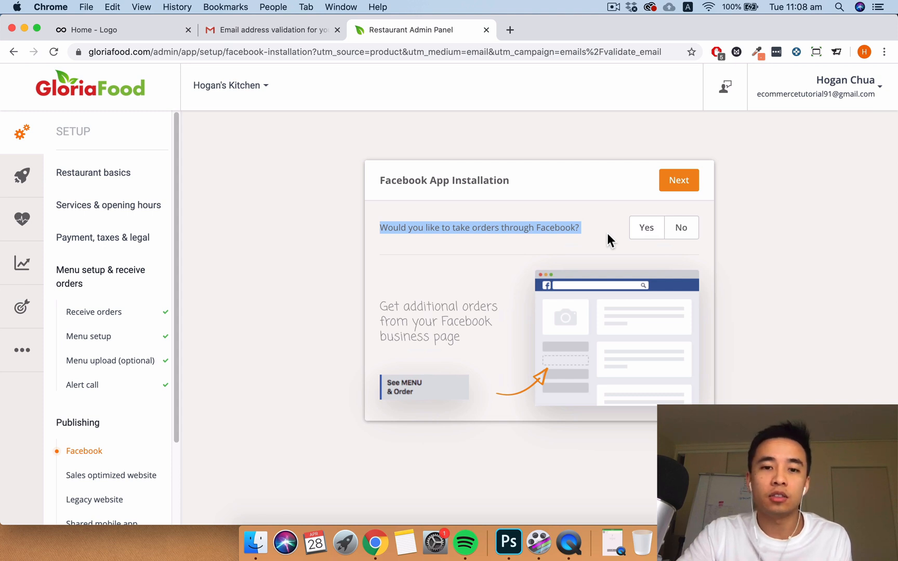
left_click(639, 233)
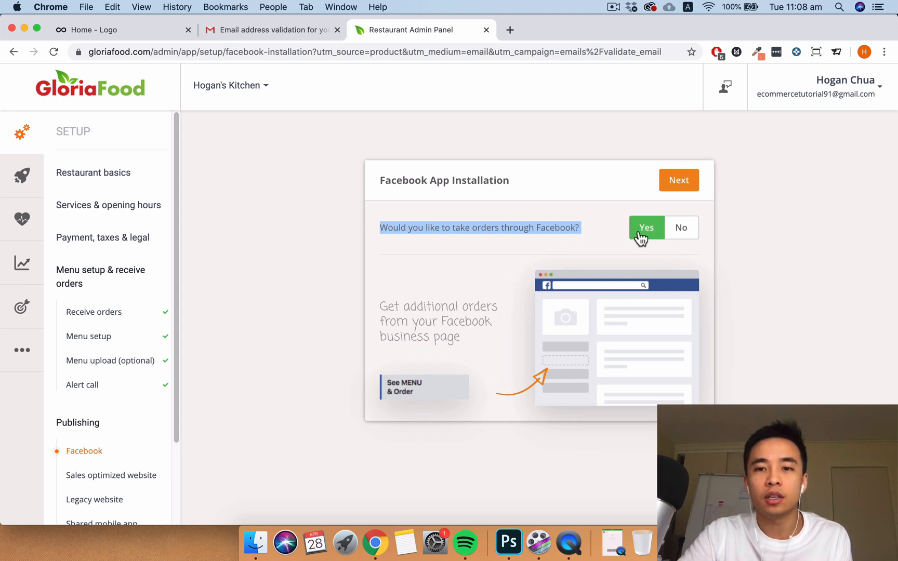
left_click(684, 182)
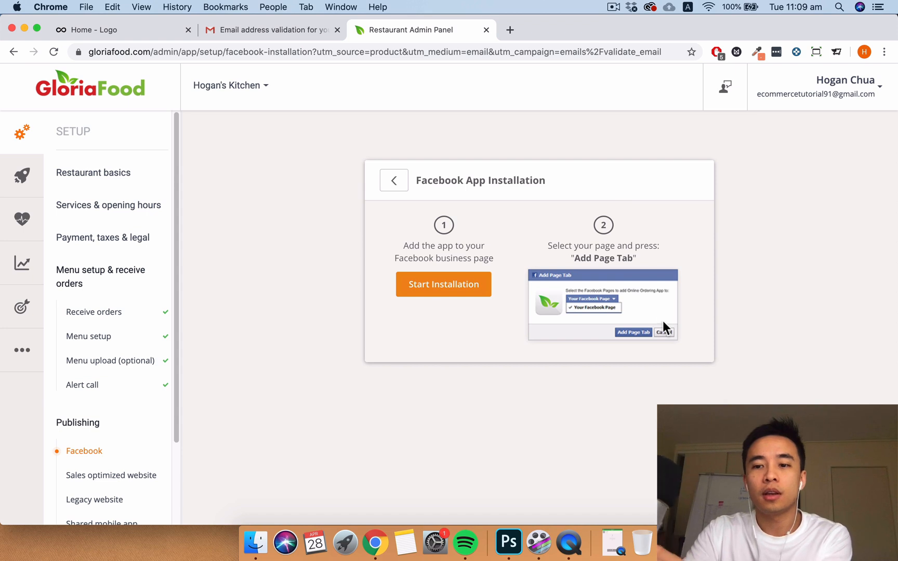
left_click(395, 183)
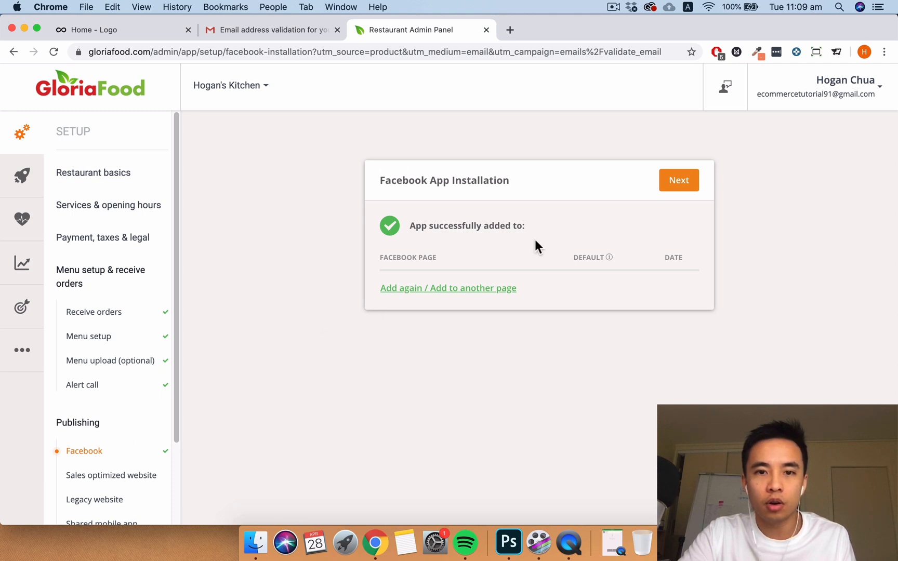
- Answer No to a new sales-optimized website and continue to publishing website ordering
left_click(684, 180)
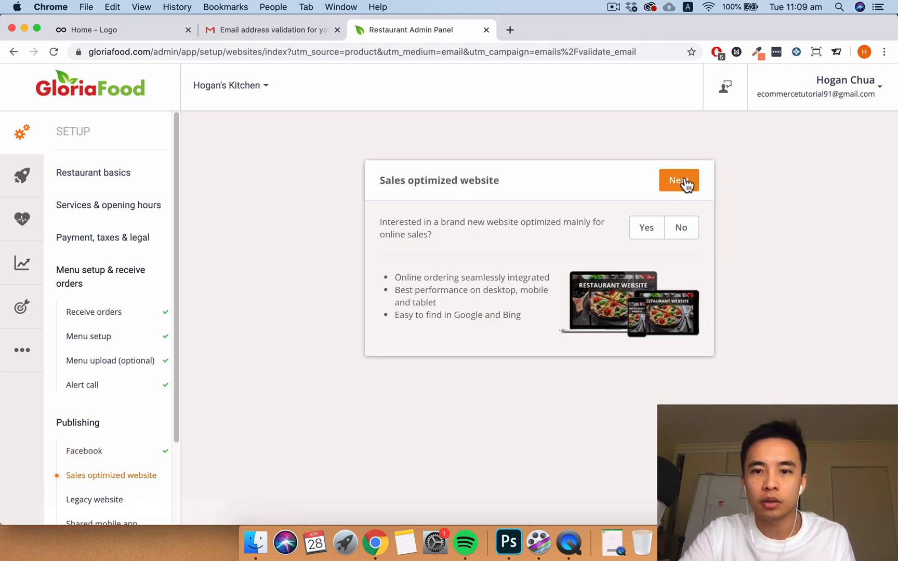
left_click(681, 229)
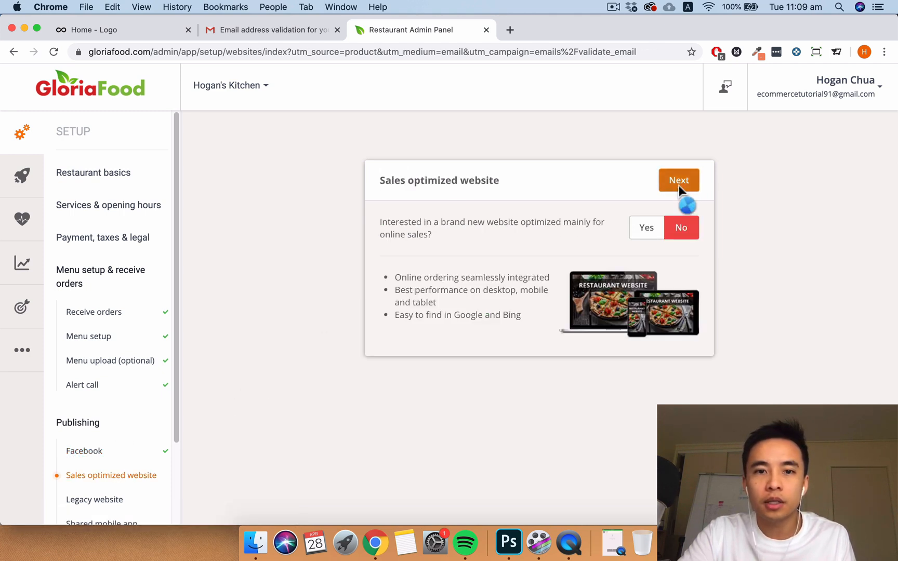
left_click(679, 187)
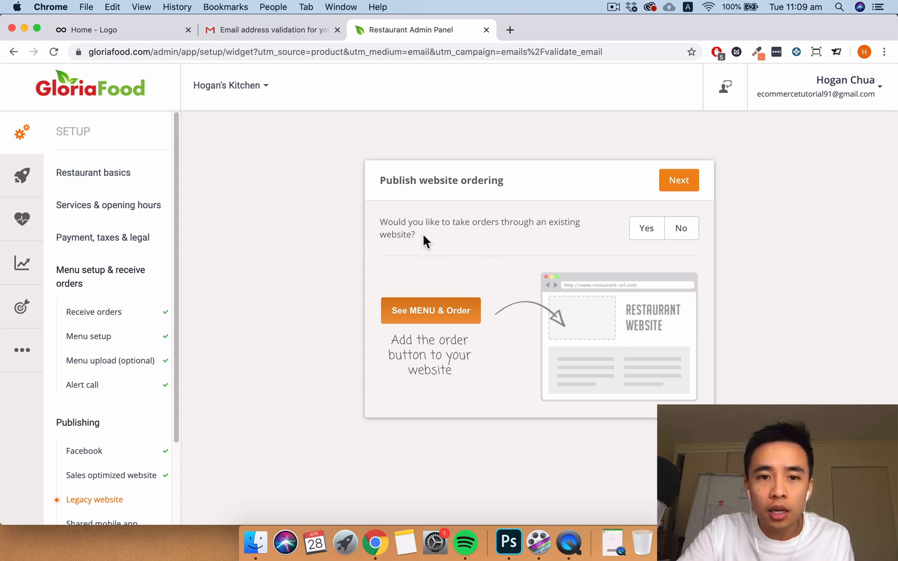
- Choose Yes to taking orders through an existing website and continue to the webmaster form
left_click(647, 231)
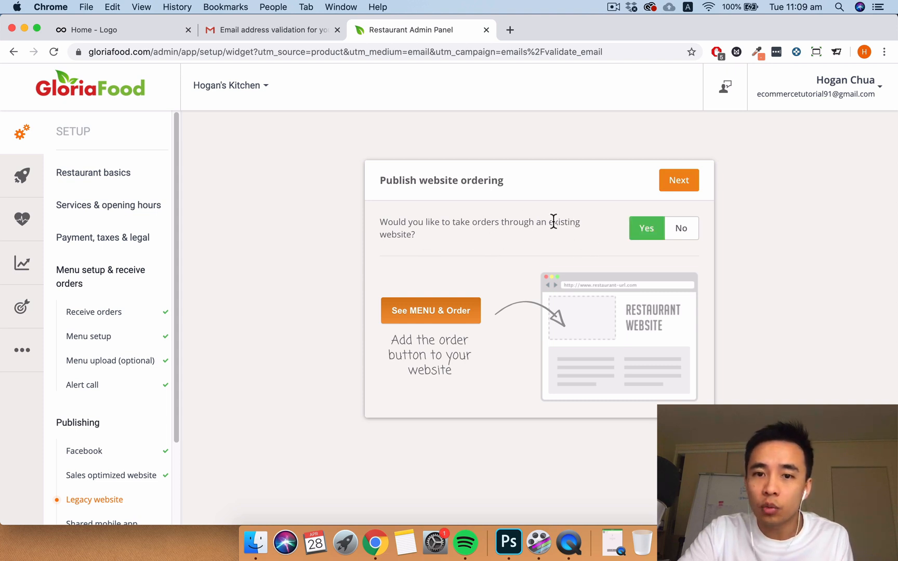
left_click_drag(554, 222, 515, 258)
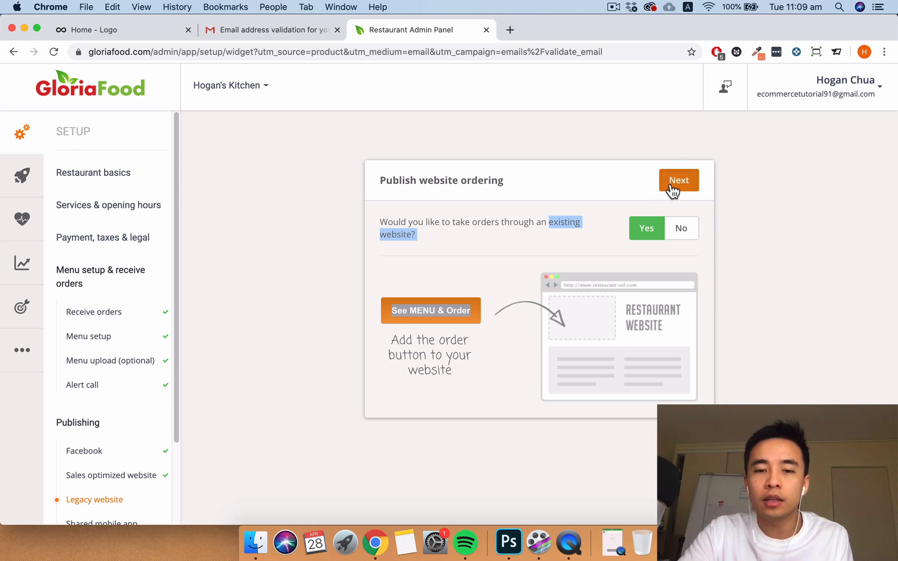
left_click(671, 185)
- Enter the webmaster's name and e-mail, preview the instructions email, and send it
left_click(535, 266)
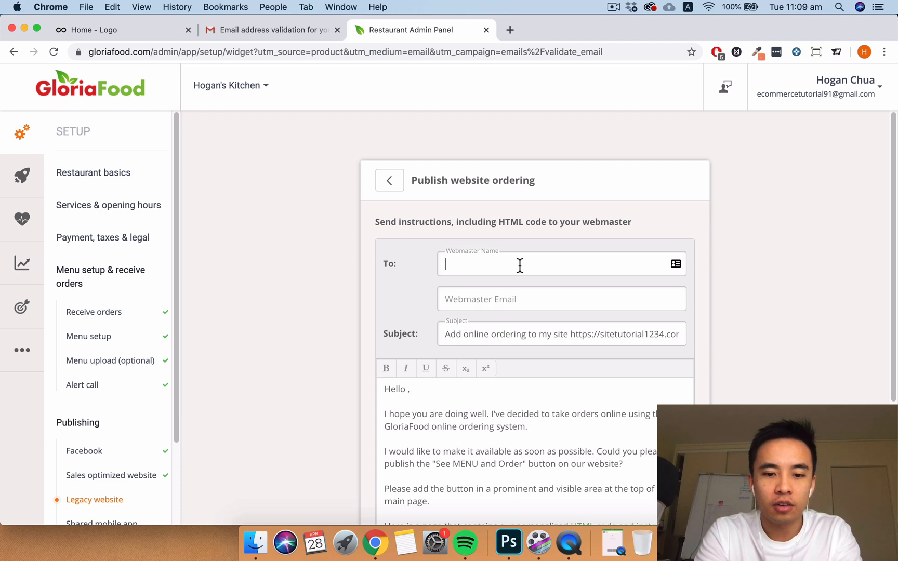
type("Hogan")
key("Tab")
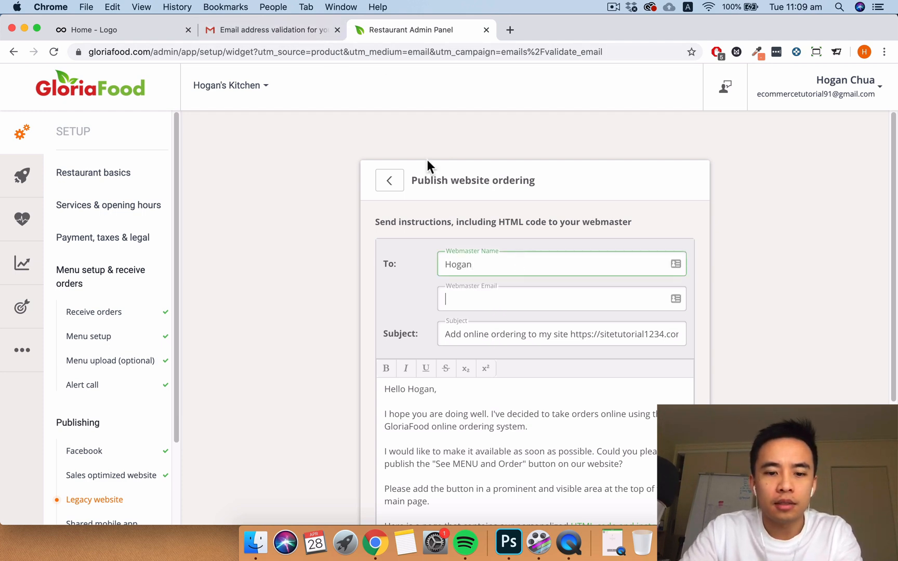
key("super+v")
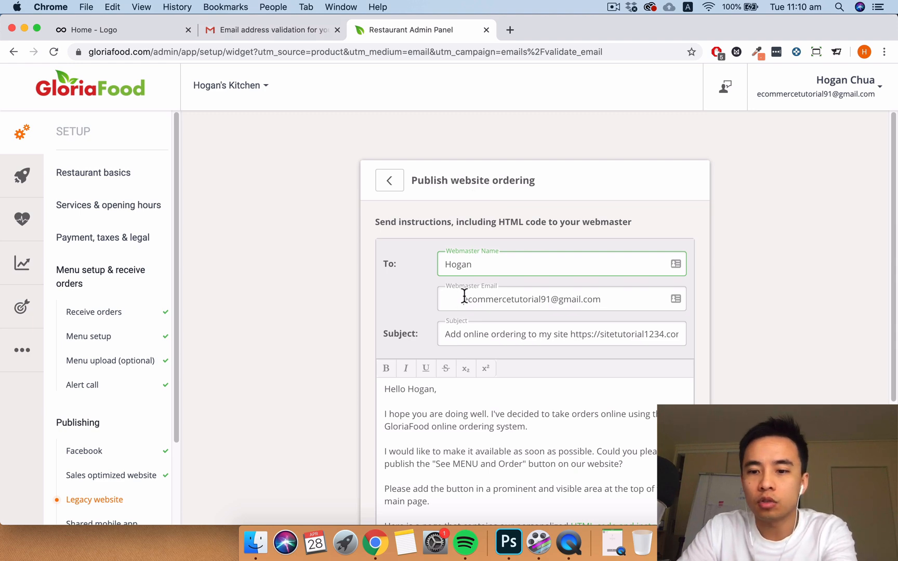
scroll(527, 335, "down", 3)
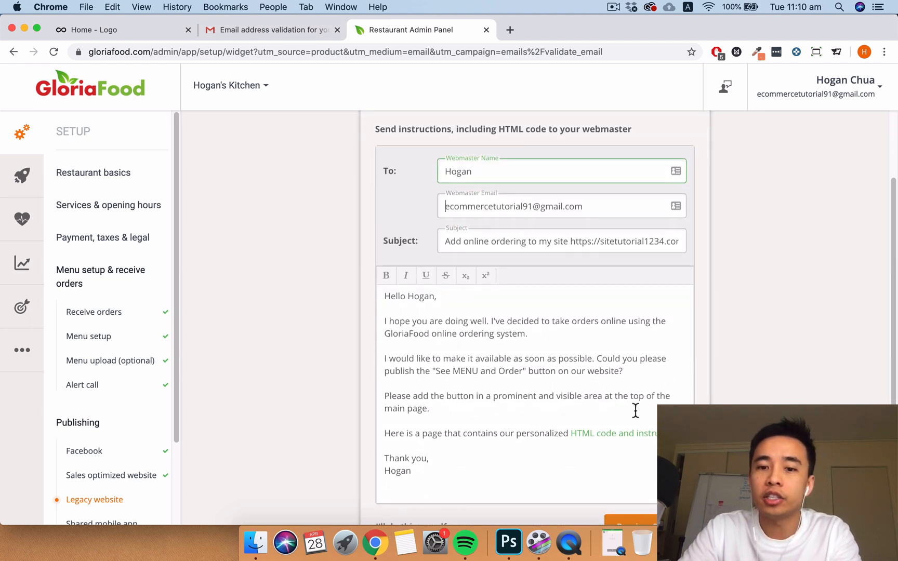
scroll(631, 427, "down", 2)
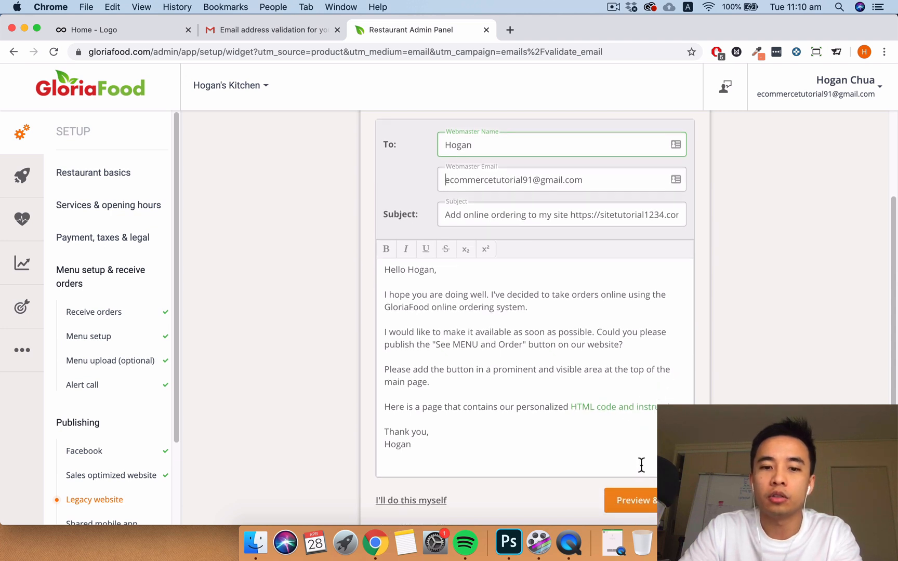
scroll(641, 465, "down", 3)
left_click(641, 462)
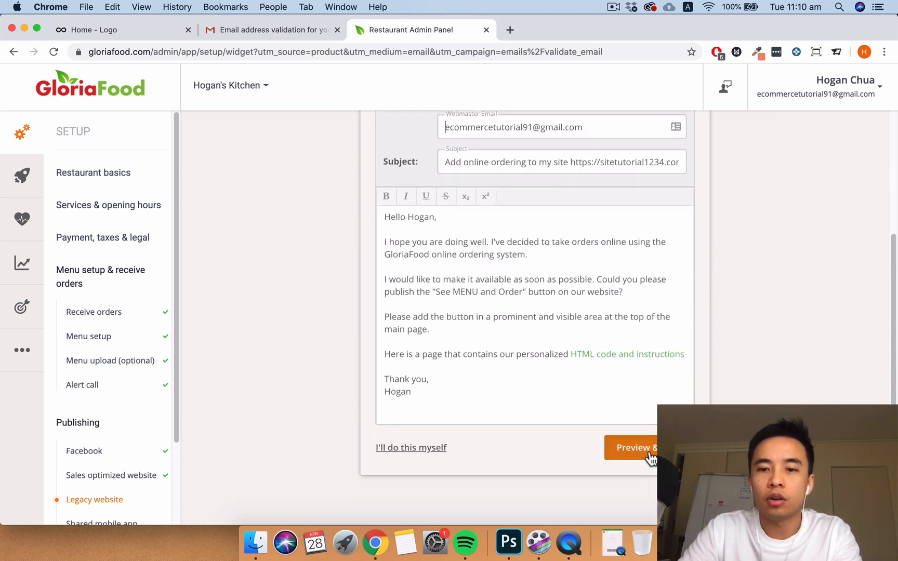
left_click(671, 448)
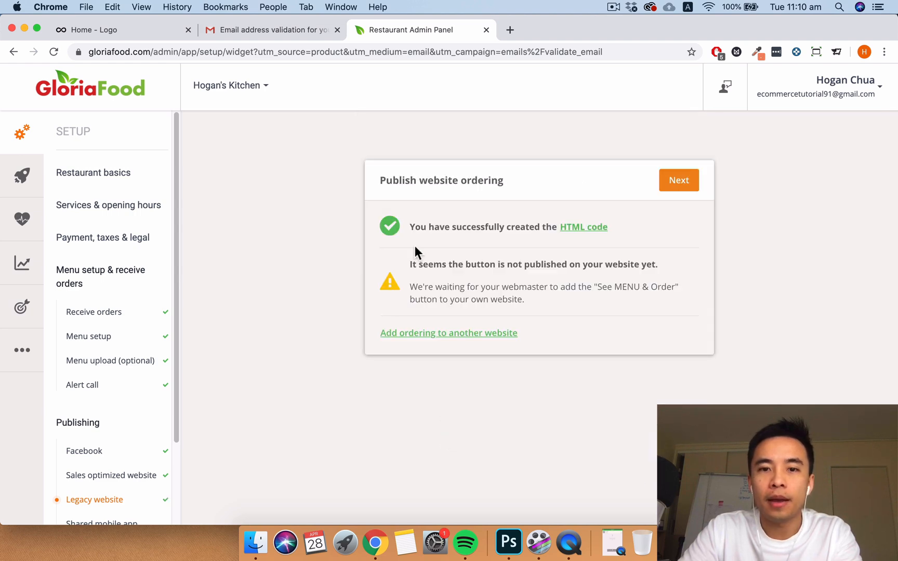
- From the 'Add online ordering to my site' email, open the HTML code page and select the ordering-button code
left_click(297, 31)
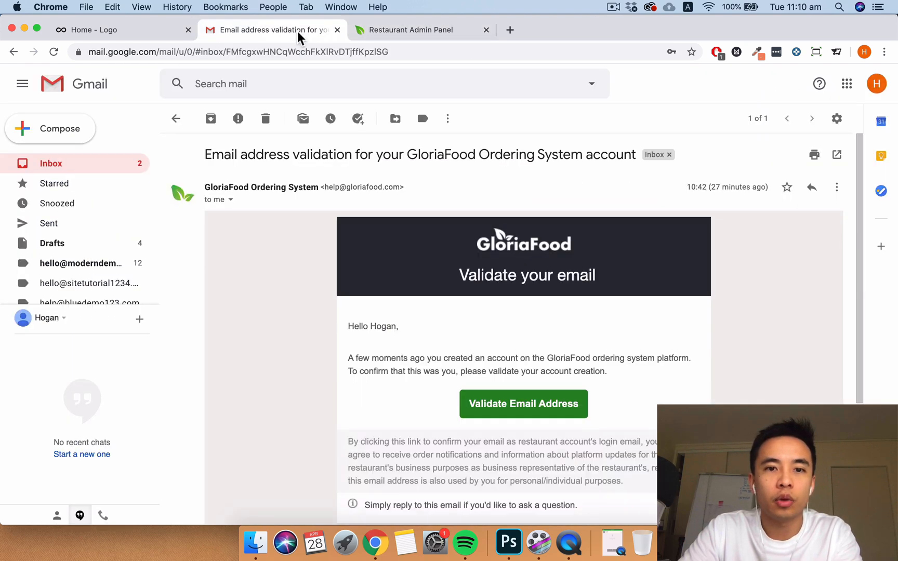
left_click(81, 162)
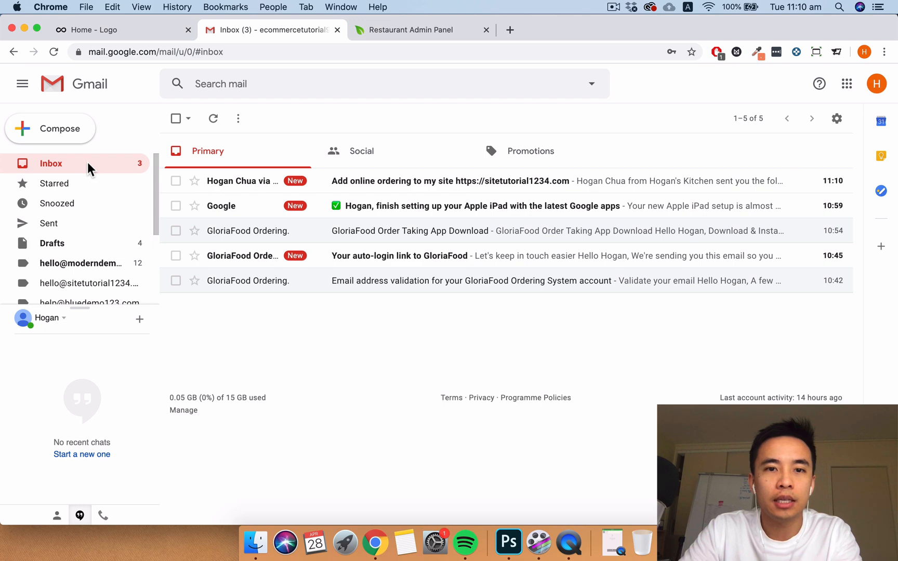
left_click(253, 182)
scroll(542, 307, "down", 5)
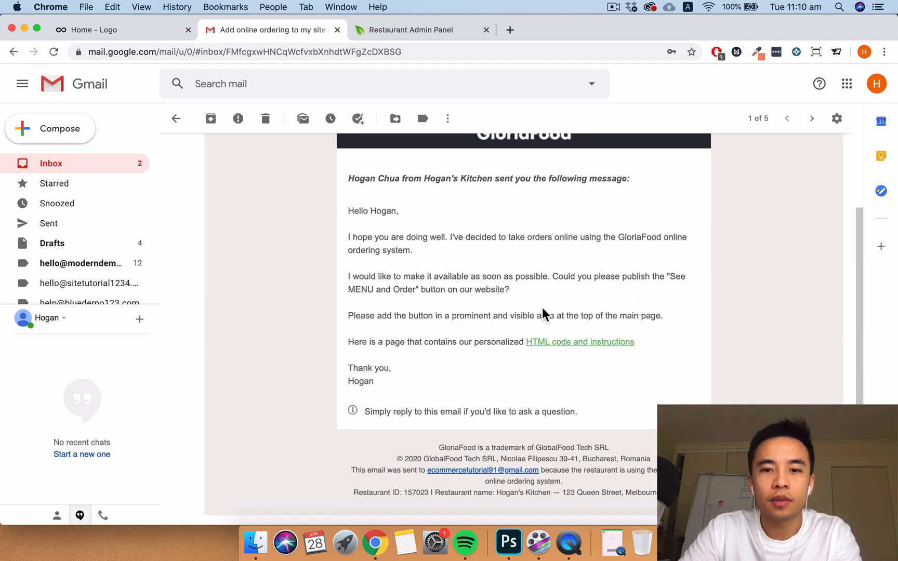
left_click(569, 344)
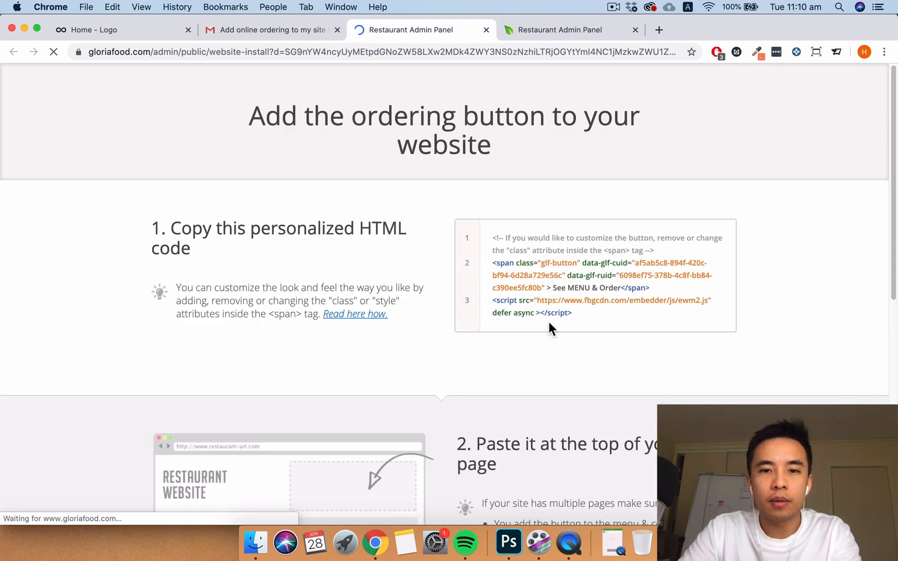
left_click_drag(576, 313, 497, 233)
key("super+c")
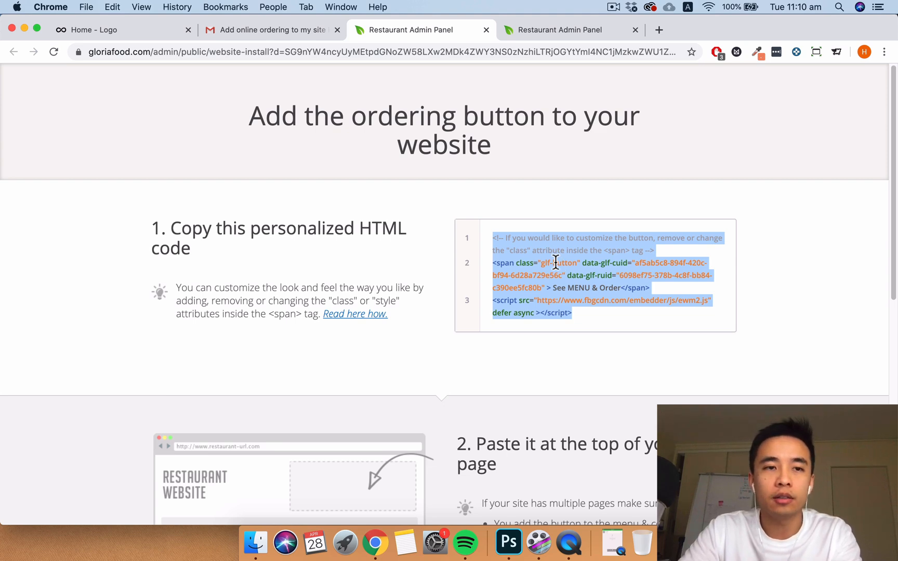
left_click(134, 32)
- Open the homepage in Themify Builder and add a Text module under the Hogan's Kitchen hero heading
key("Return")
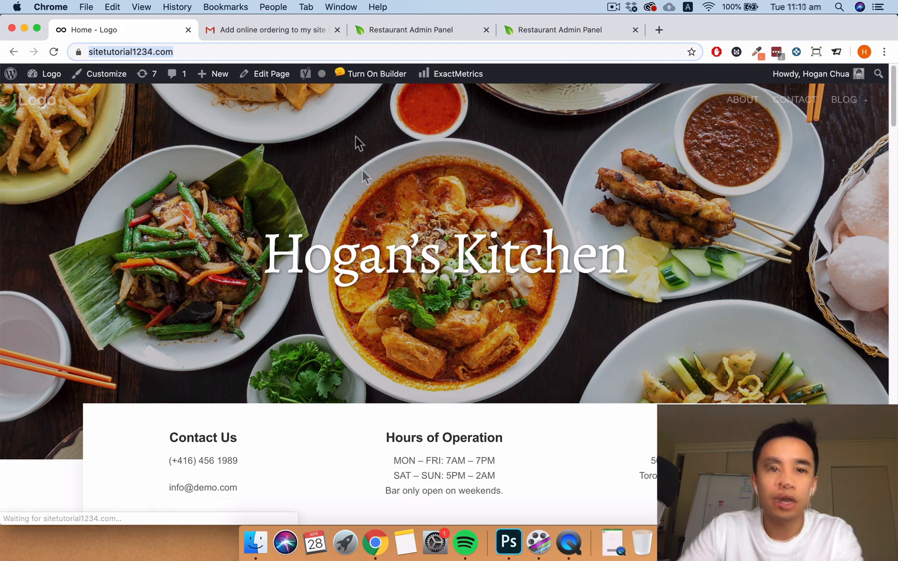
left_click(377, 76)
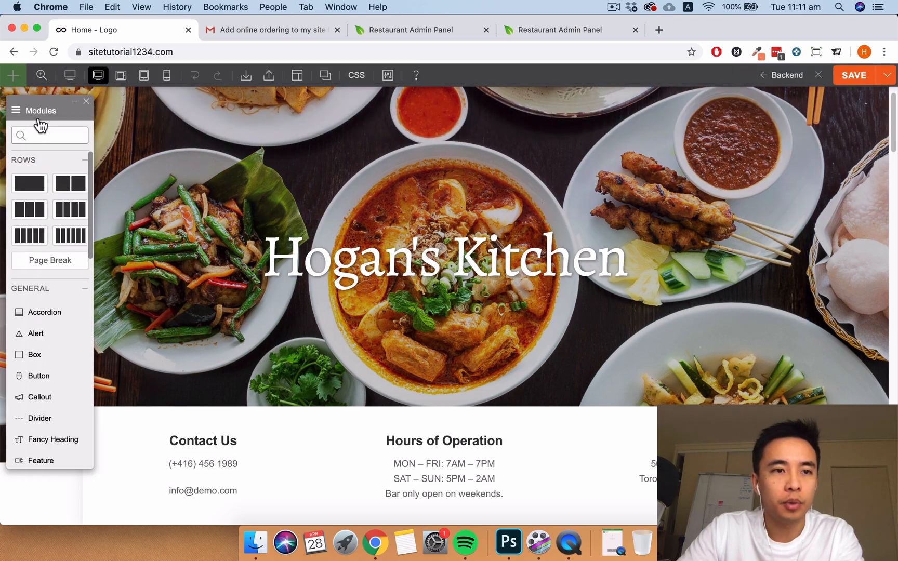
left_click_drag(54, 107, 33, 229)
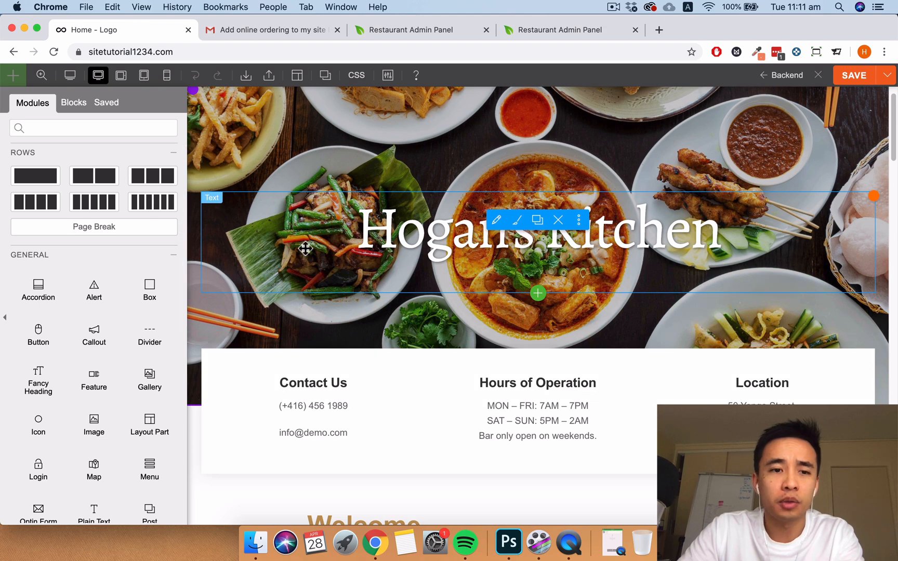
scroll(125, 289, "down", 7)
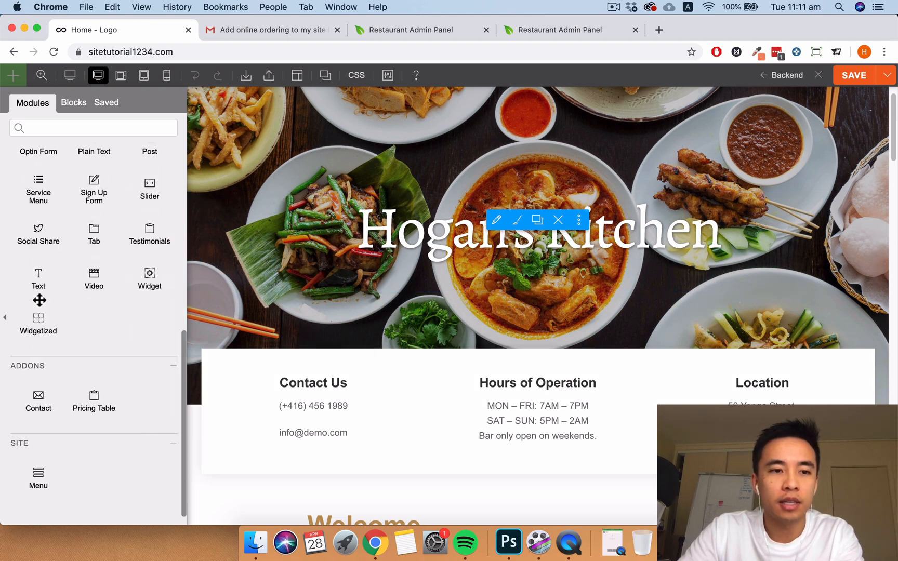
mouse_move(38, 281)
left_click_drag(38, 280, 534, 281)
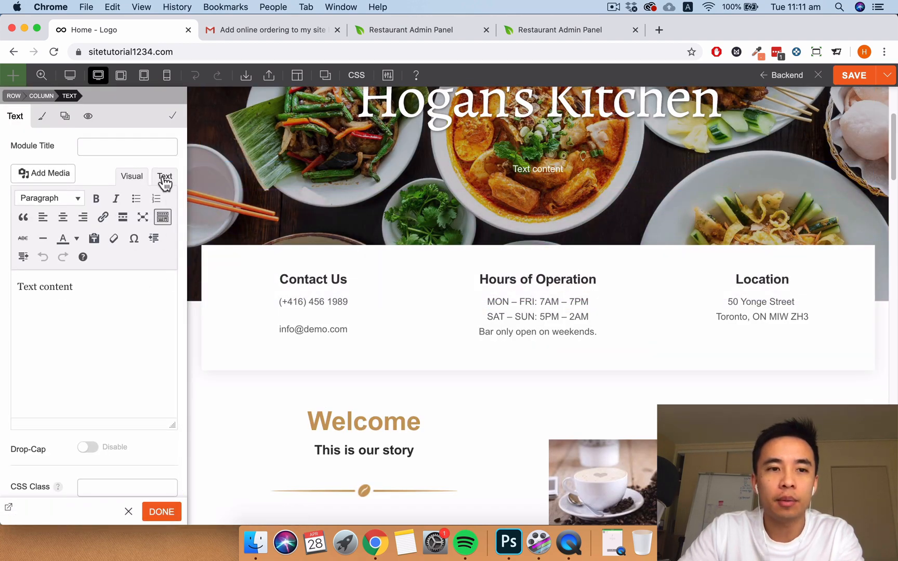
- Paste the GloriaFood ordering-button HTML into the Text module in Text mode and finish editing
left_click(164, 176)
left_click_drag(88, 285, 5, 258)
key("super+v")
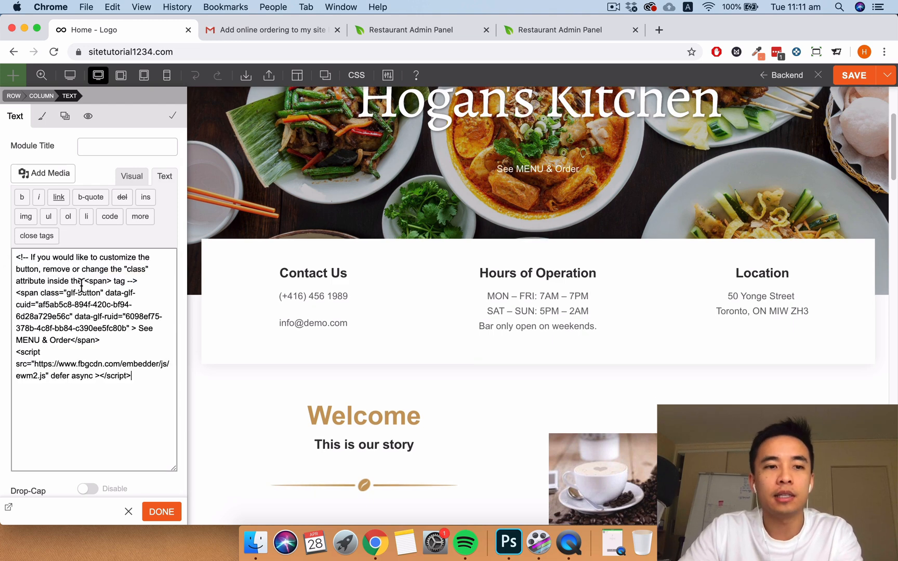
left_click_drag(131, 375, 2, 256)
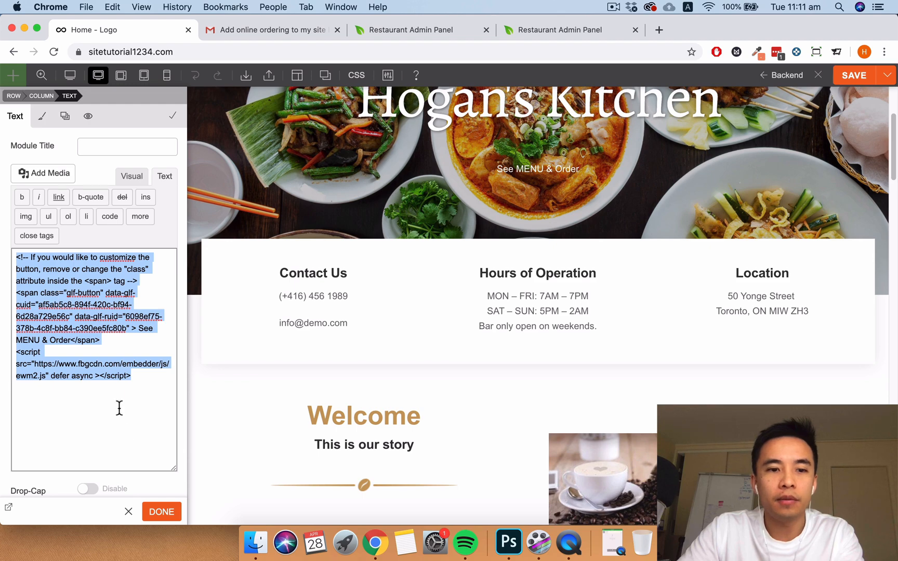
left_click(152, 511)
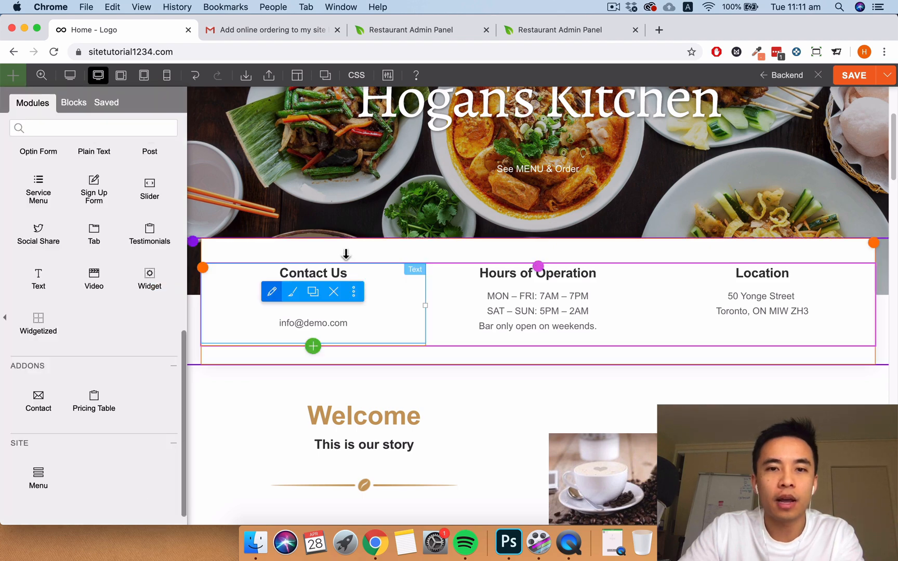
scroll(353, 275, "up", 3)
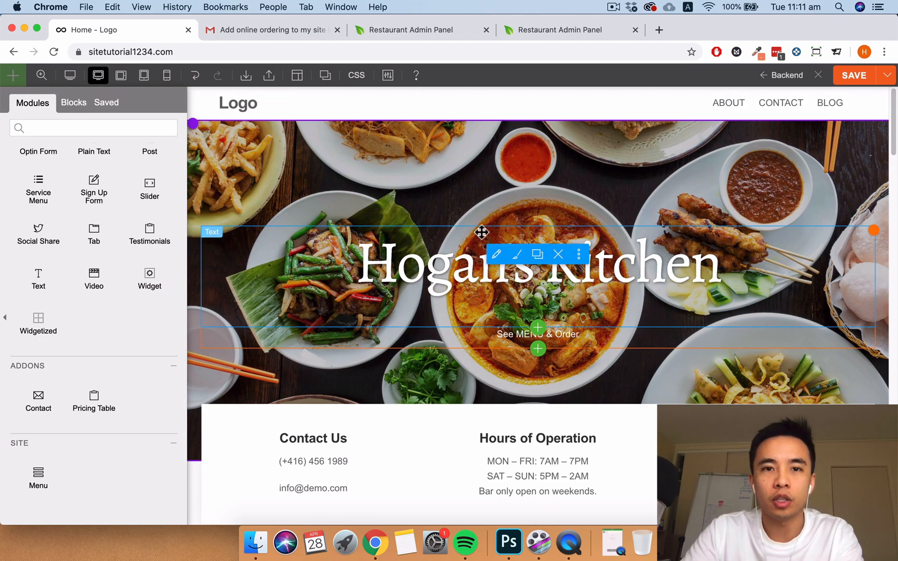
left_click(555, 31)
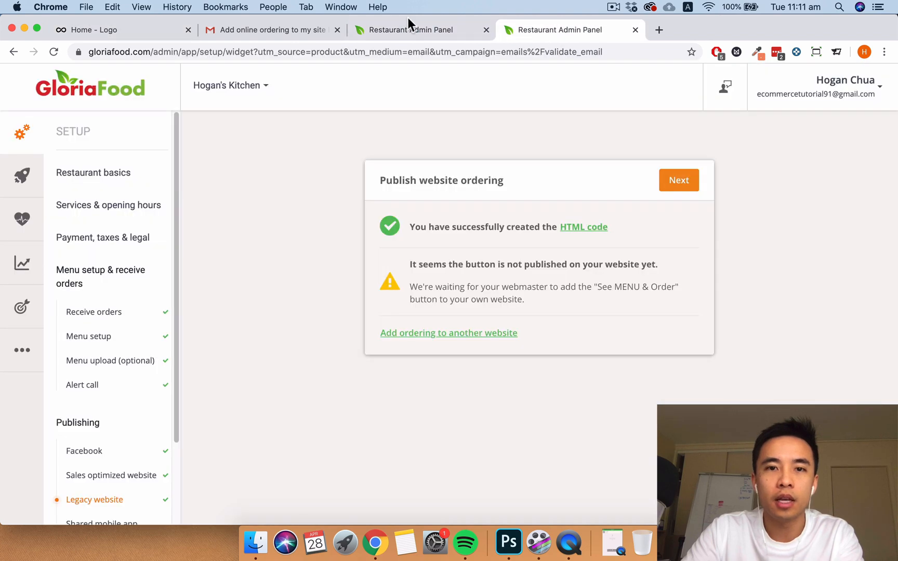
- Check the install instructions and the online-ordering email, then return to the Hogan's Kitchen homepage builder
left_click(412, 33)
scroll(484, 208, "down", 10)
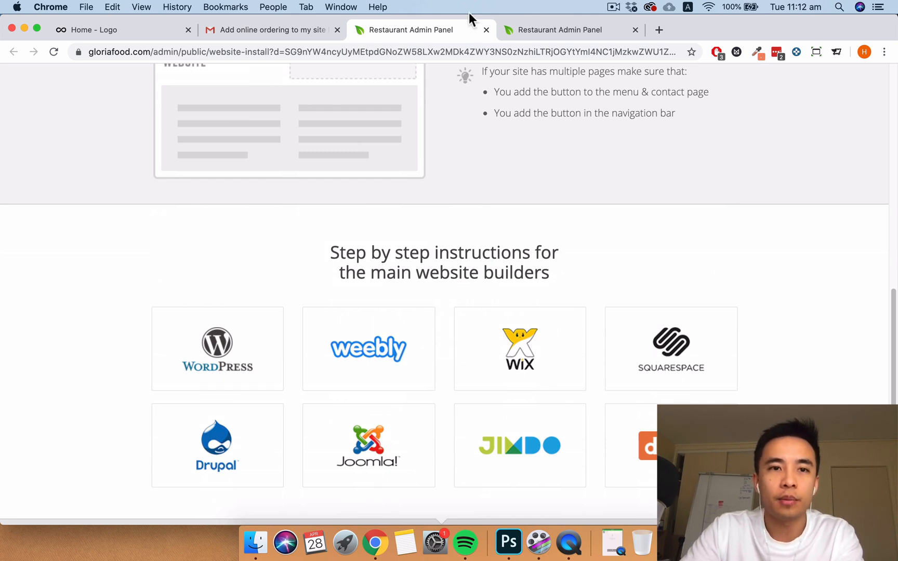
left_click(307, 32)
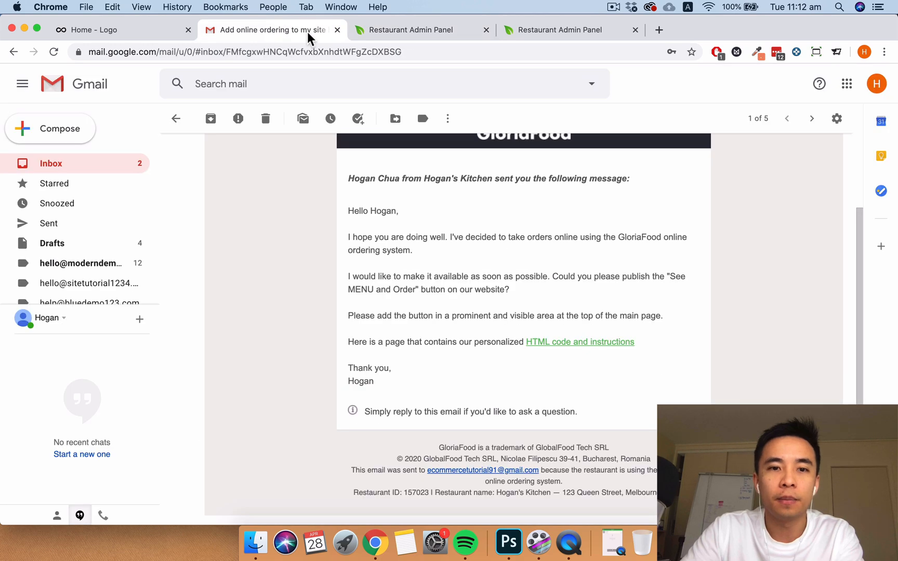
left_click(140, 30)
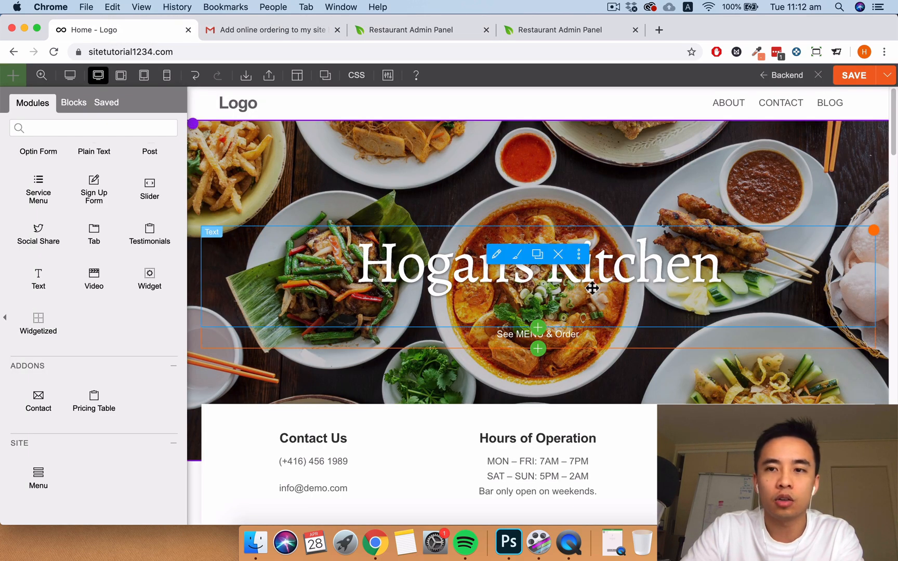
- Exit the builder, add one Vege Spring Rolls via See MENU & Order, and open the $5.00 checkout
left_click(820, 77)
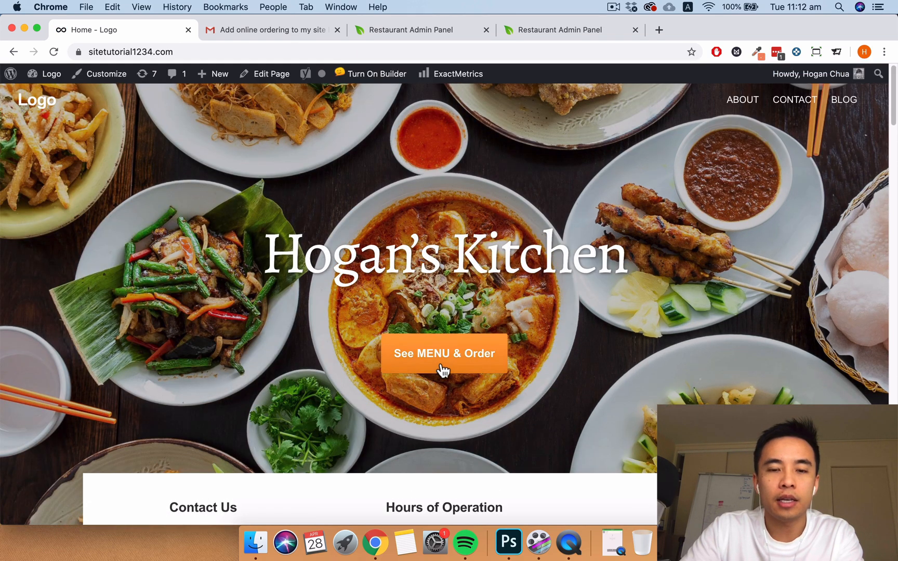
left_click(438, 364)
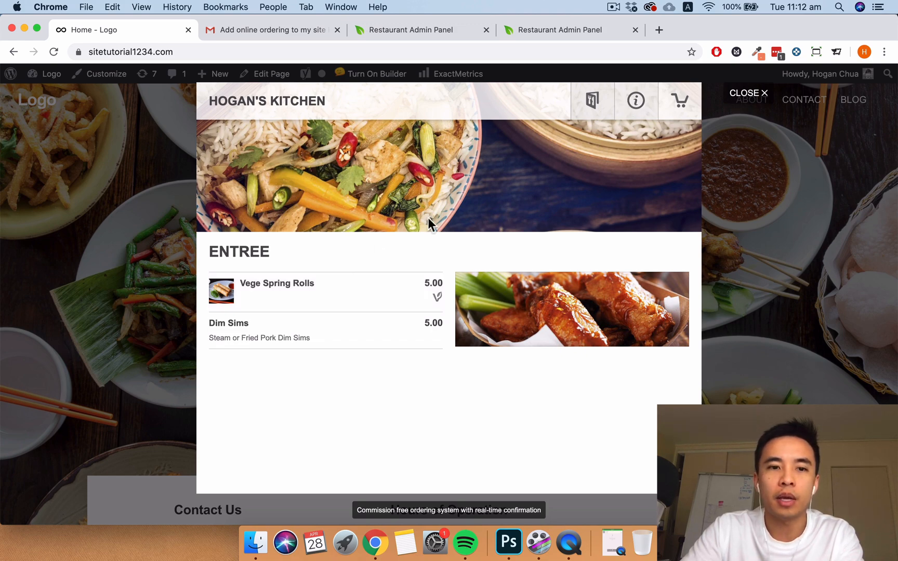
left_click(320, 289)
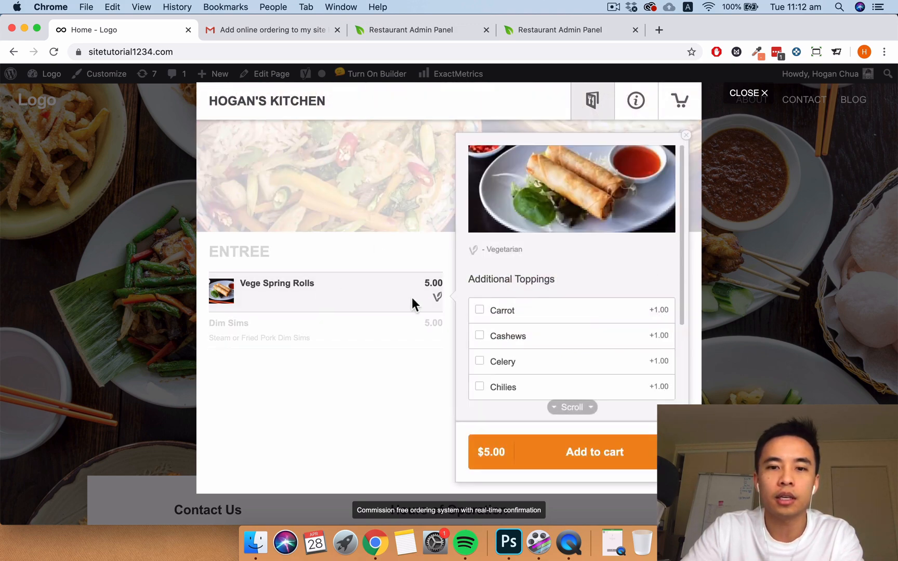
left_click(557, 457)
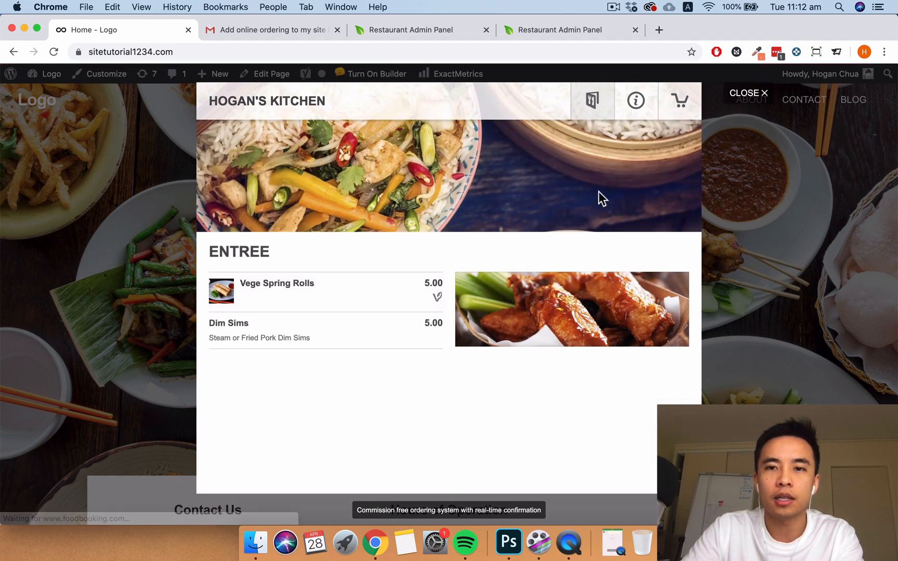
left_click(678, 103)
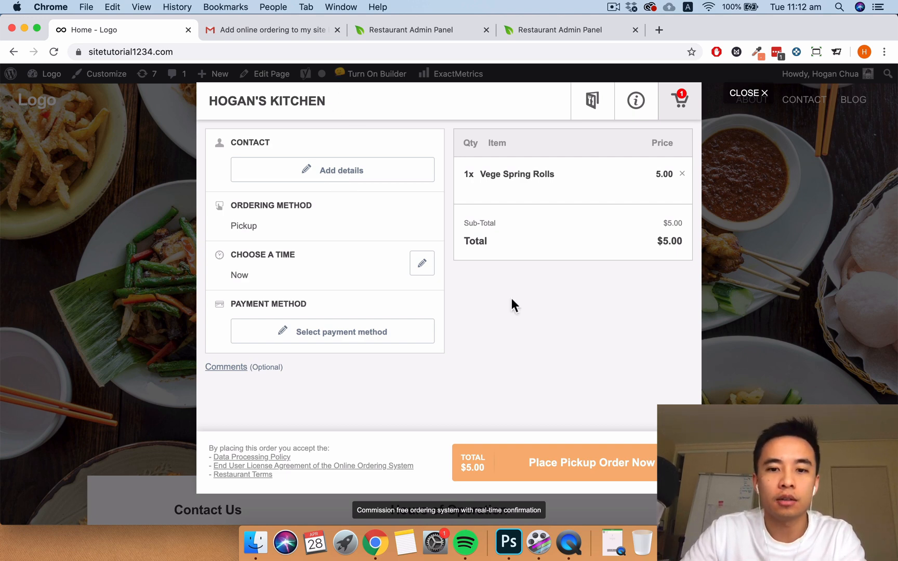
- Save the customer's contact details and keep the pickup time as Now
left_click(344, 173)
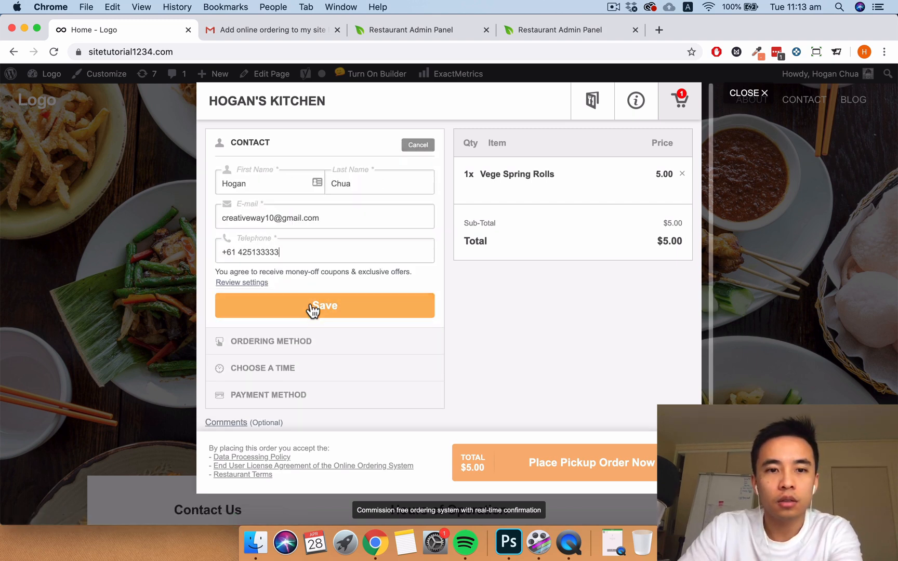
left_click(312, 309)
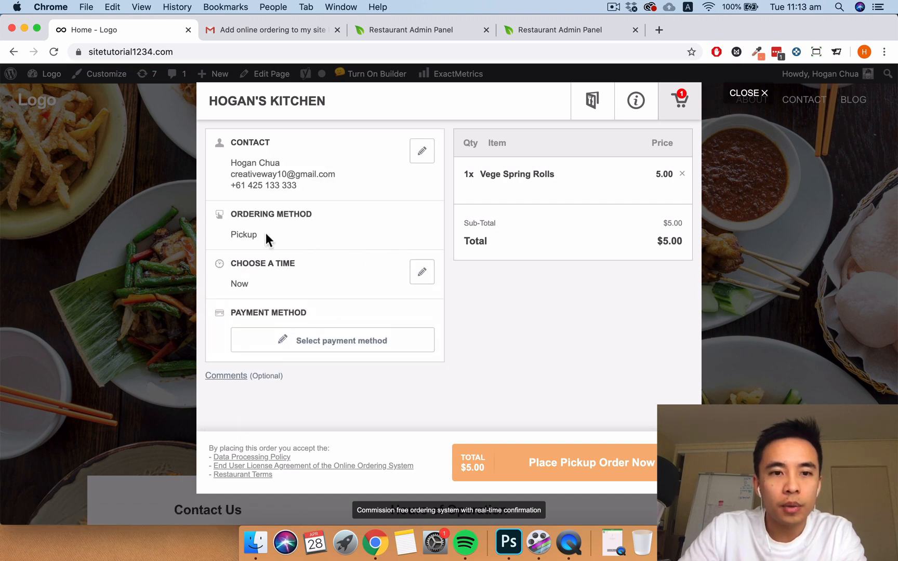
left_click(421, 280)
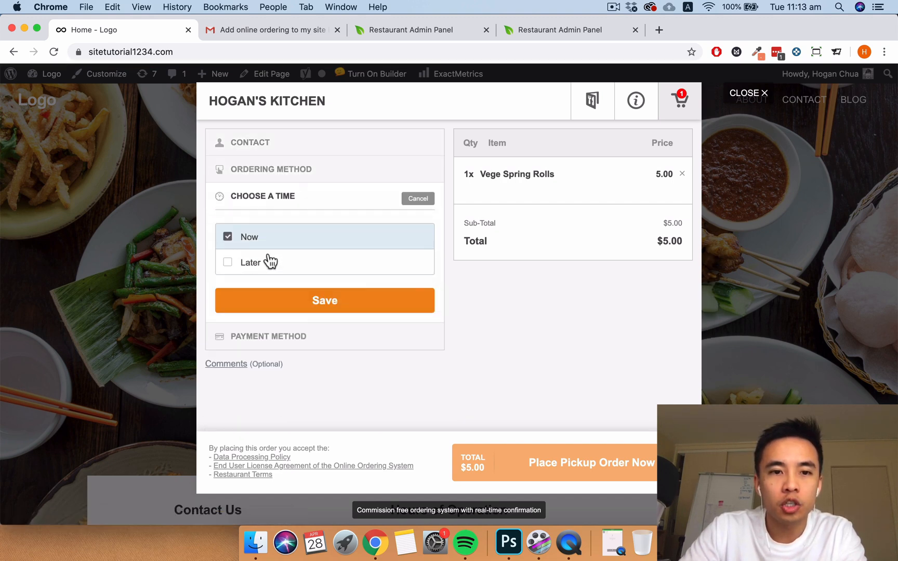
left_click(310, 301)
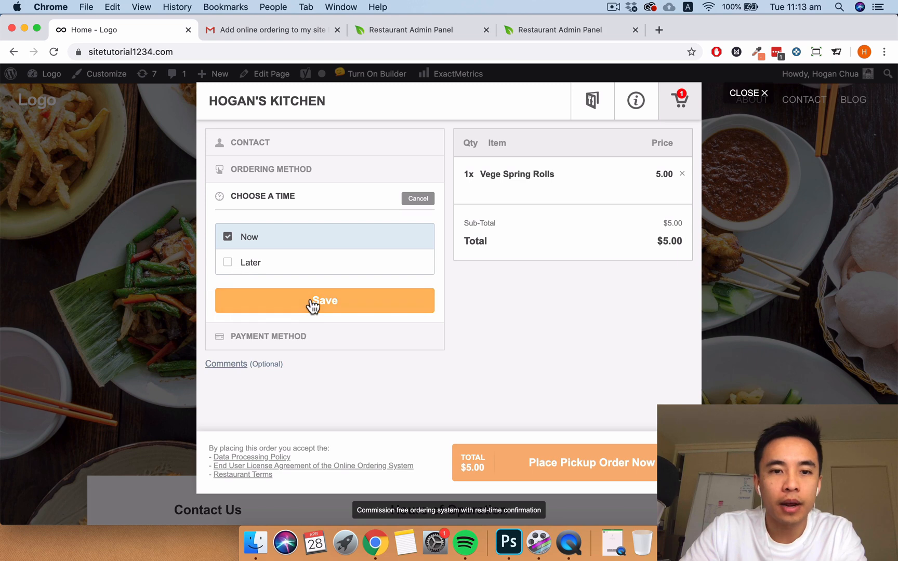
- Choose Cash as the payment method and place the $5.00 pickup test order
left_click(349, 353)
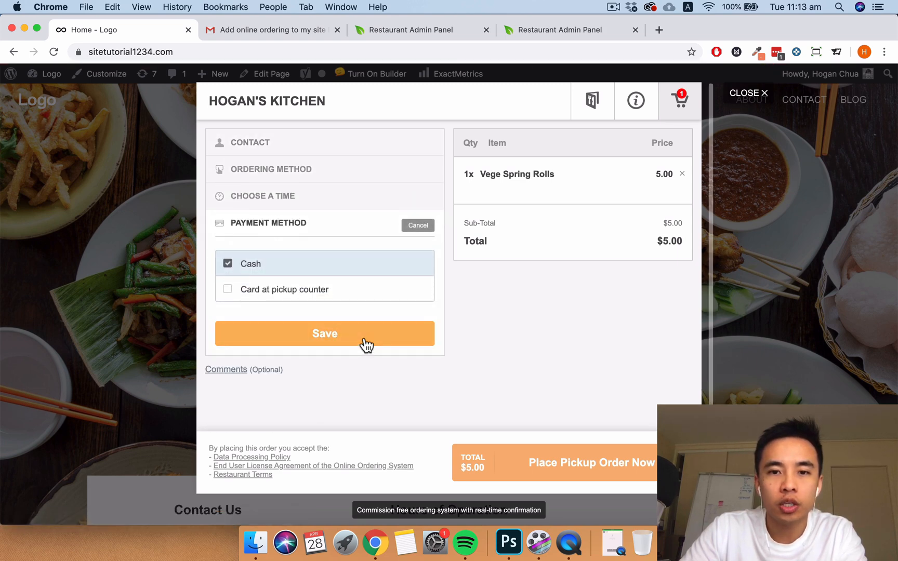
left_click(366, 342)
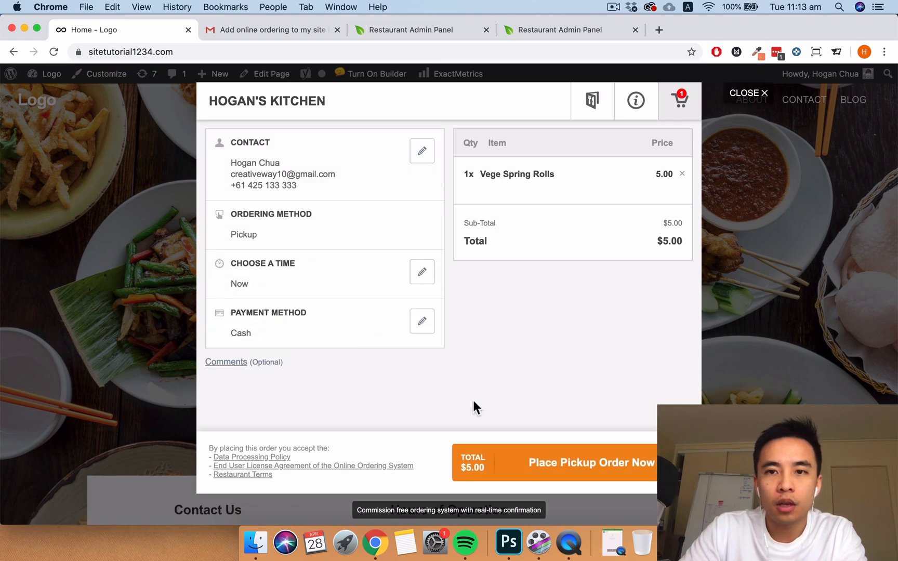
left_click(558, 467)
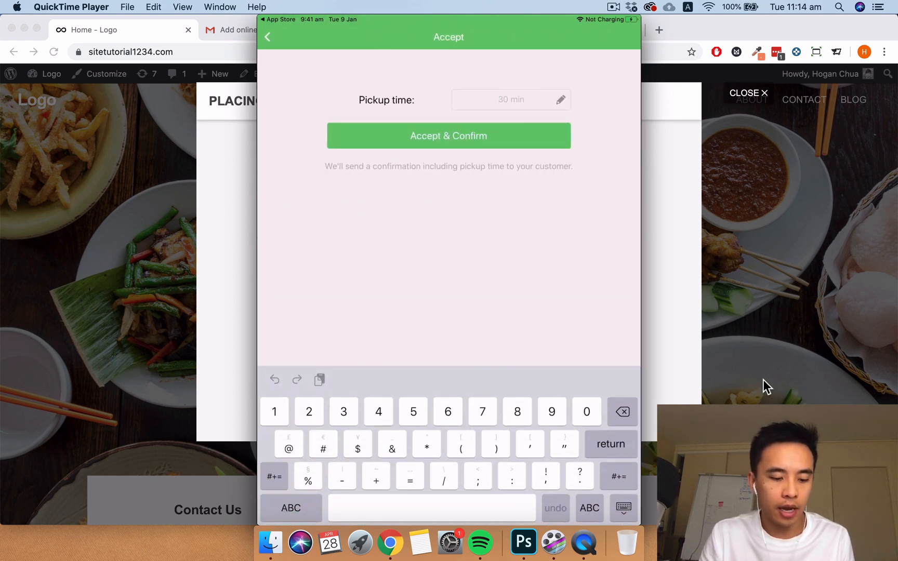
- Accept the order on the iPad with a 20-minute pickup, check the site's confirmation, then minimize the mirror
type("20")
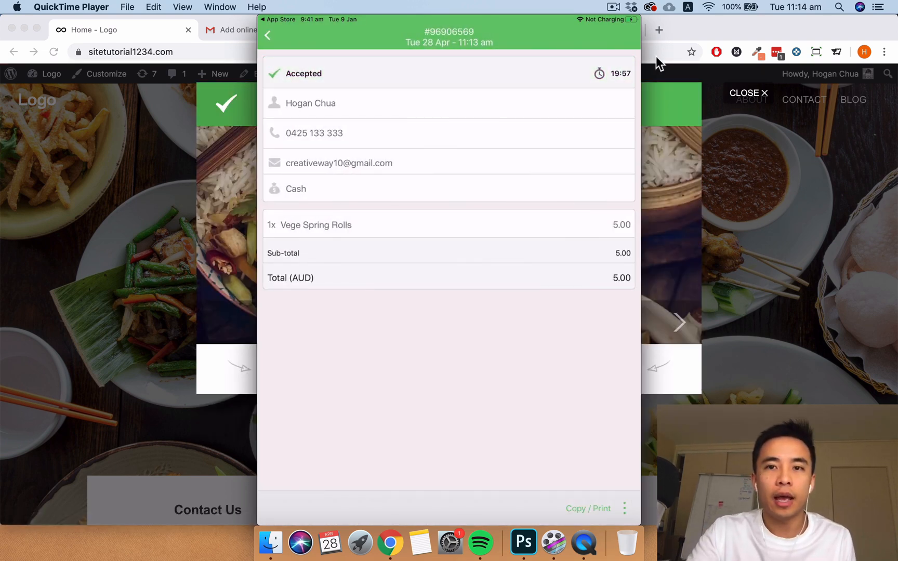
left_click(200, 155)
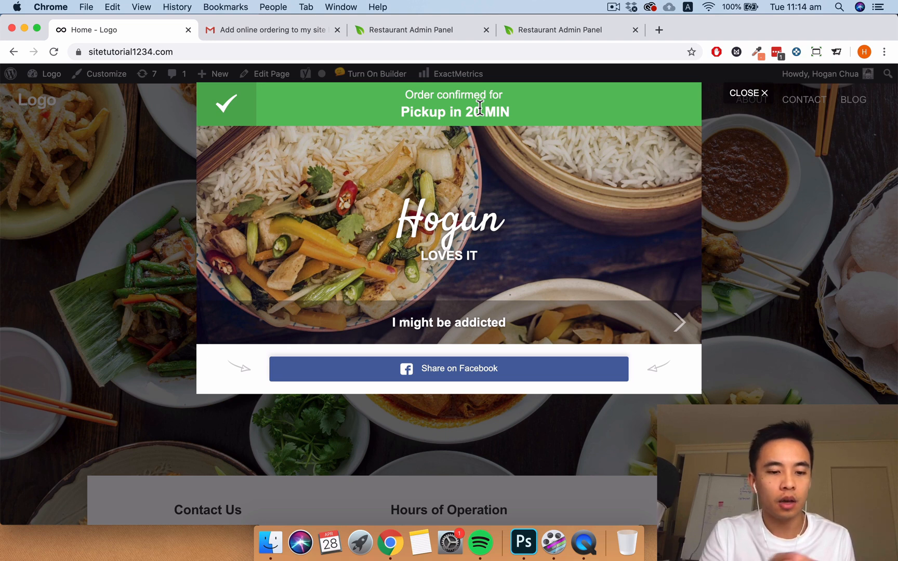
left_click(586, 542)
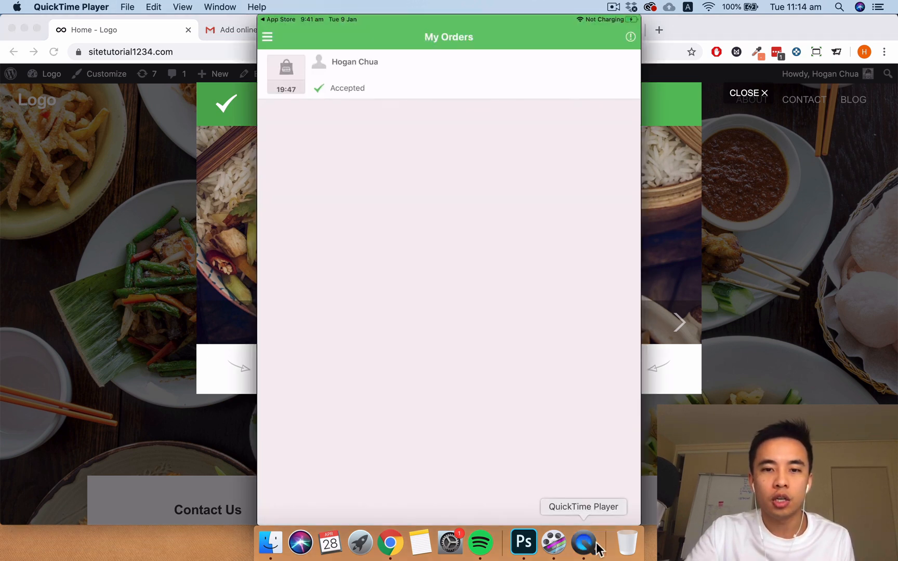
mouse_move(475, 396)
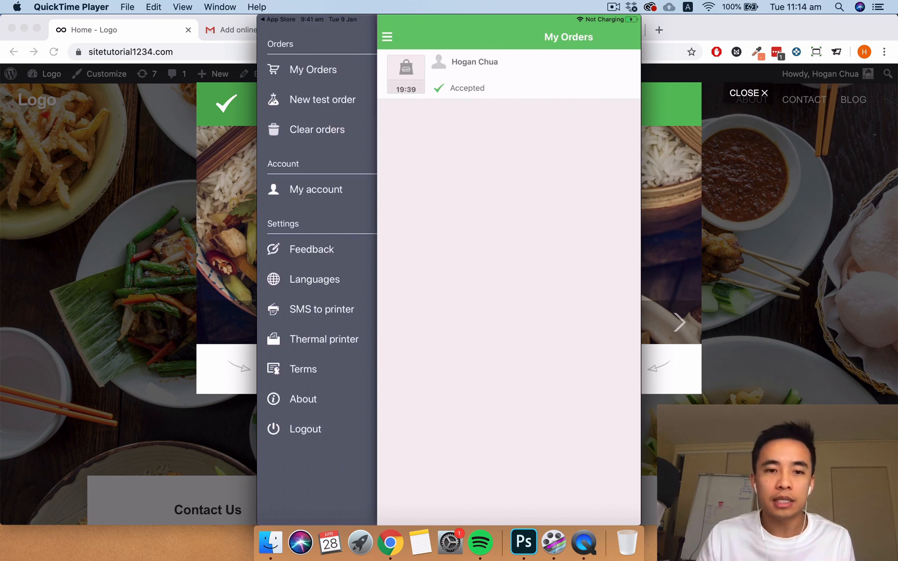
mouse_move(497, 362)
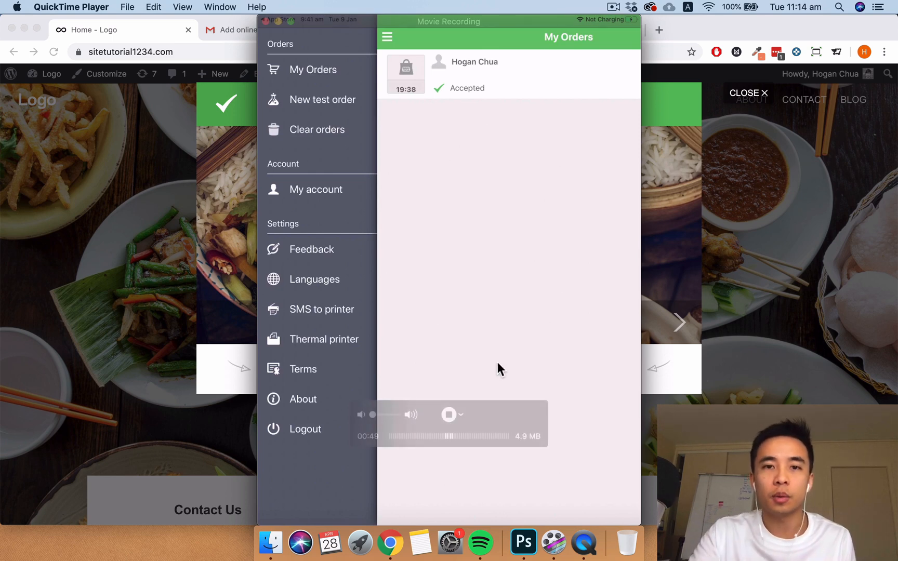
left_click(278, 21)
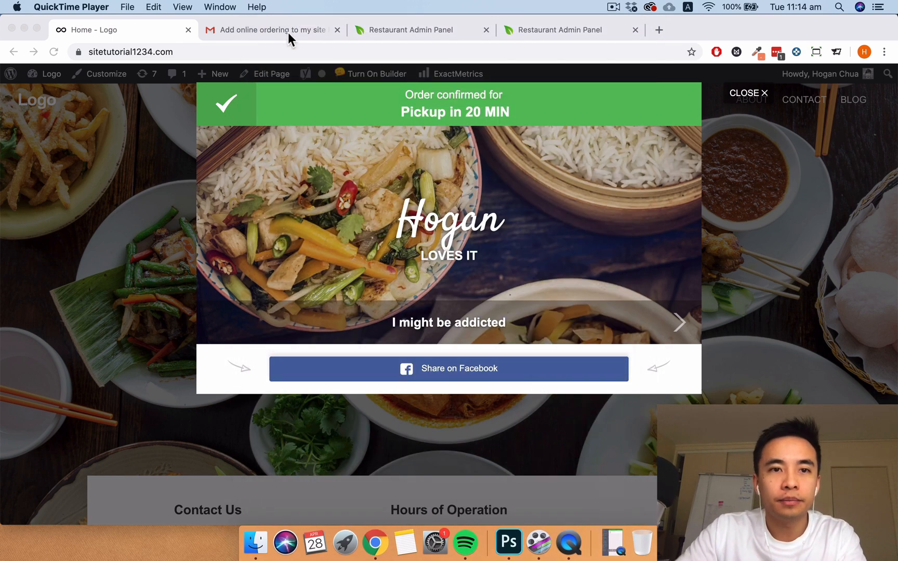
- Pass the publish step and answer No to both shared and branded mobile app recommendations
left_click(407, 28)
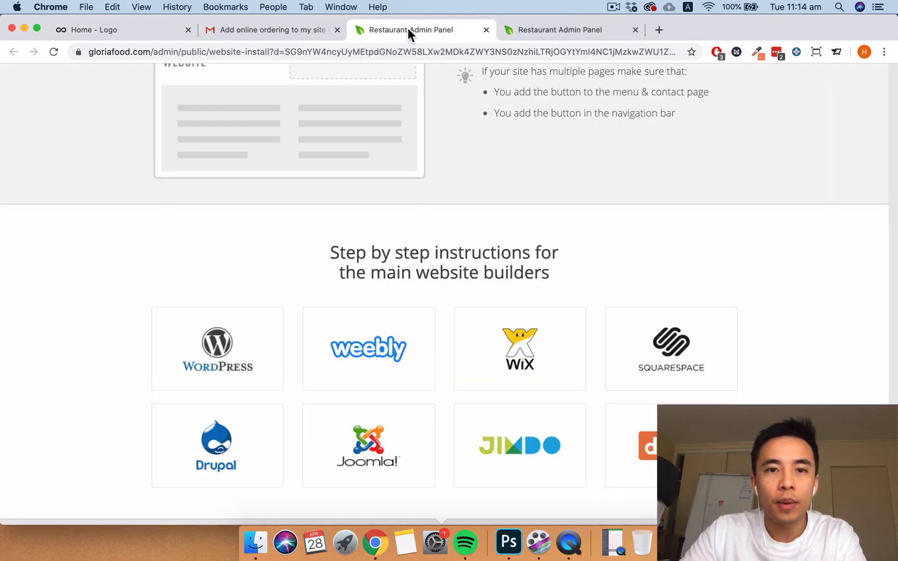
left_click(547, 32)
scroll(124, 302, "down", 4)
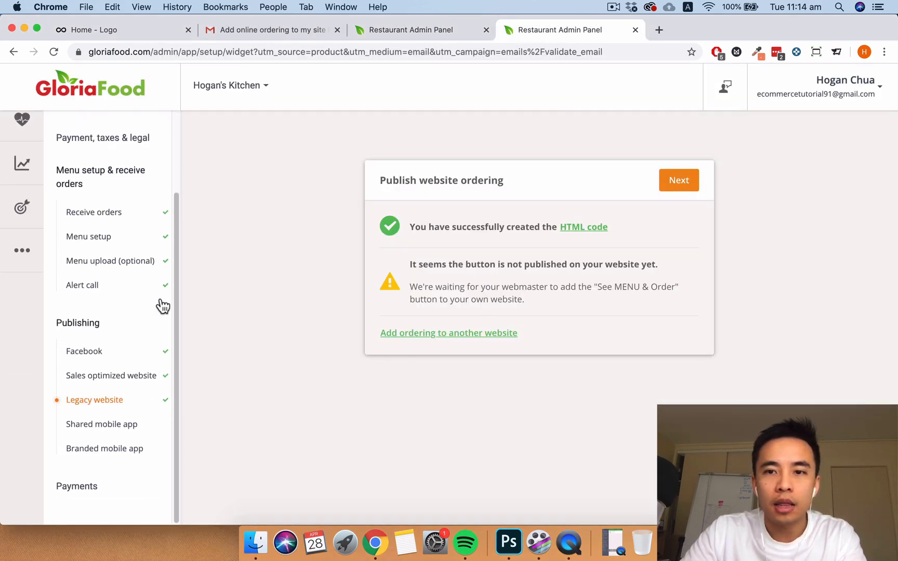
left_click(676, 183)
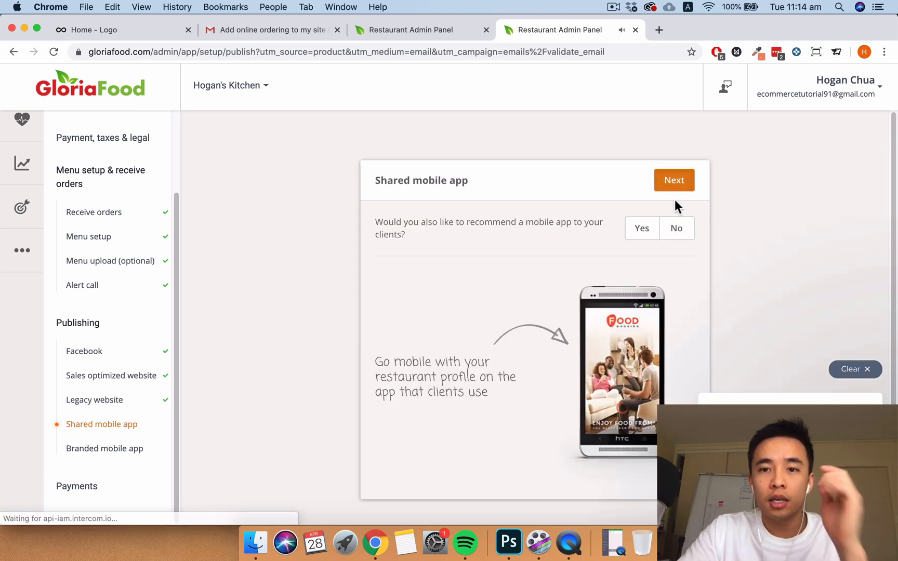
left_click(682, 232)
left_click(680, 183)
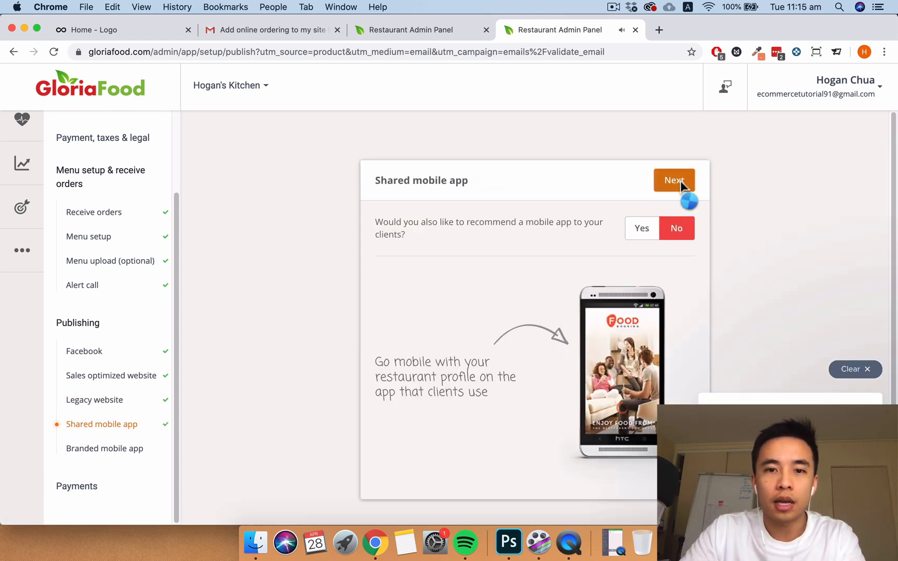
left_click(682, 233)
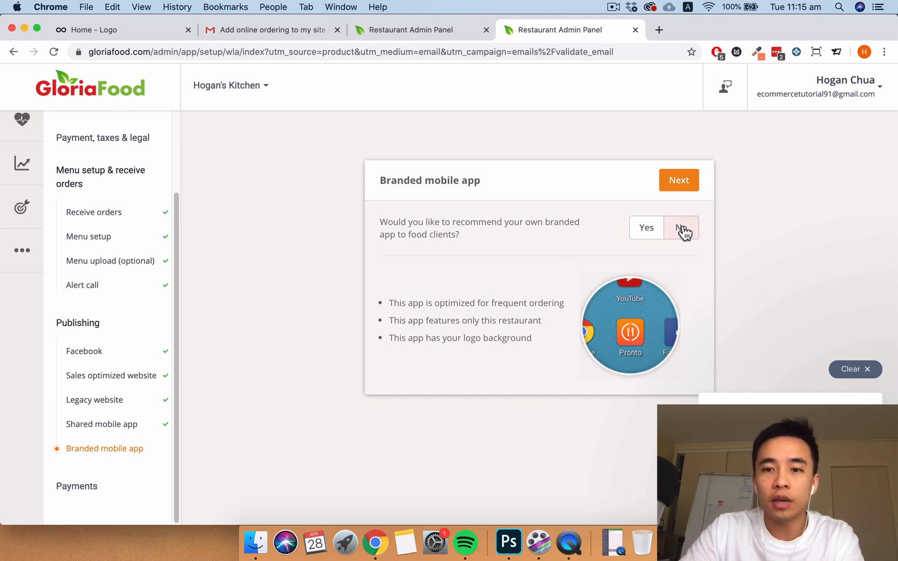
left_click(687, 187)
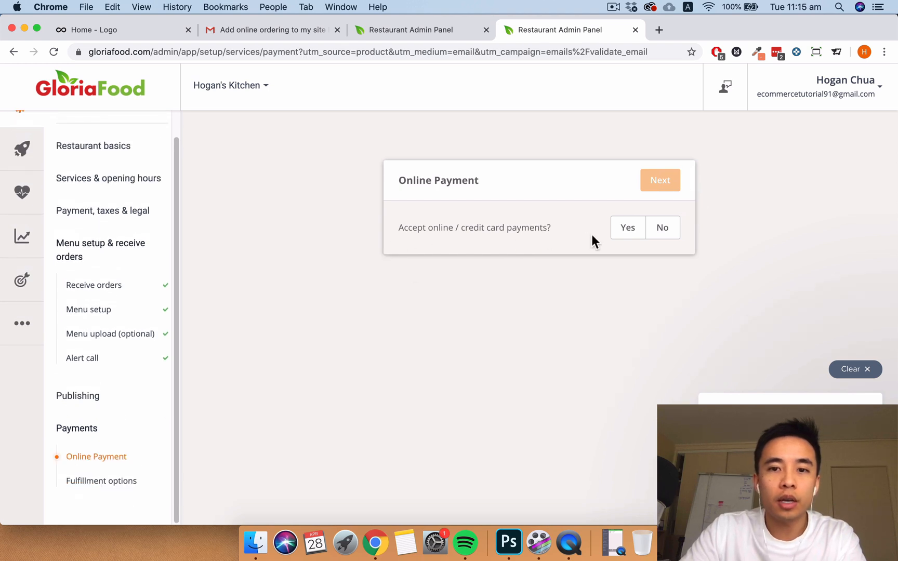
- Look at card payments and Stripe sign-up, then decline online payments for now and continue
left_click(628, 233)
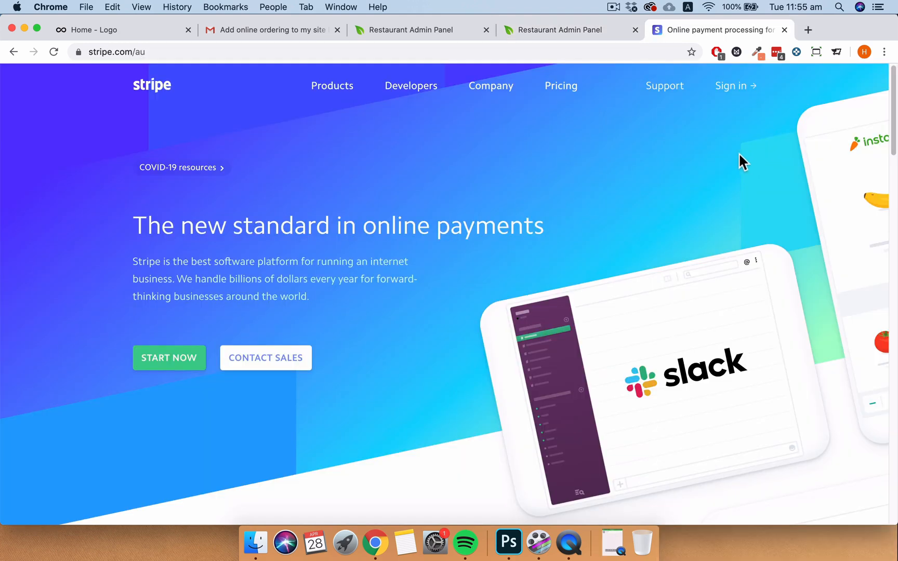
left_click(169, 369)
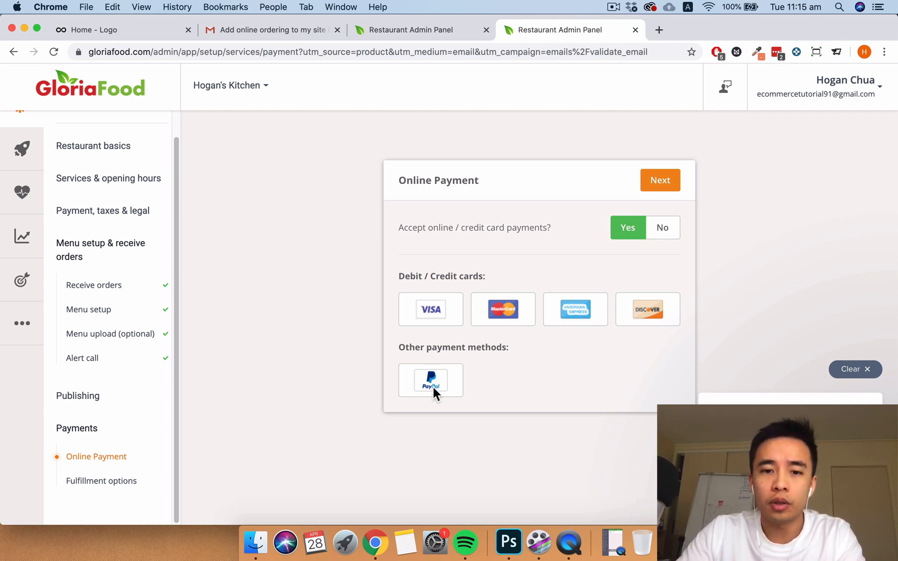
left_click(665, 229)
left_click(658, 181)
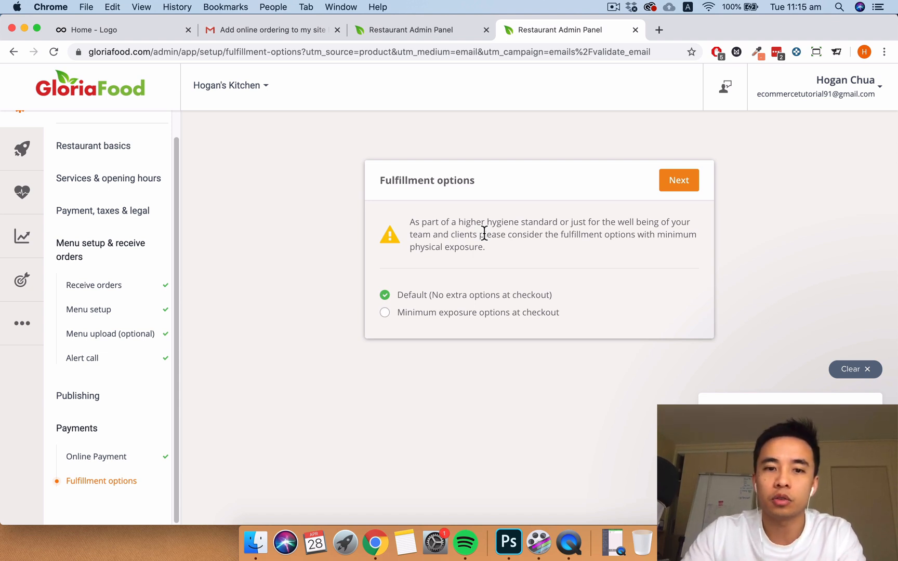
- Keep Default fulfillment options and advance through the three Encourage first order cards
left_click(685, 180)
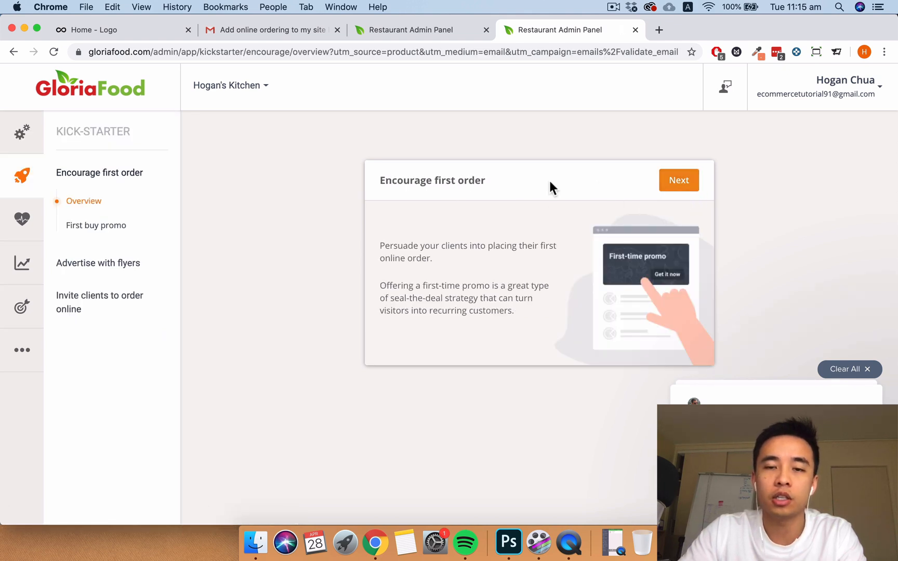
left_click(679, 180)
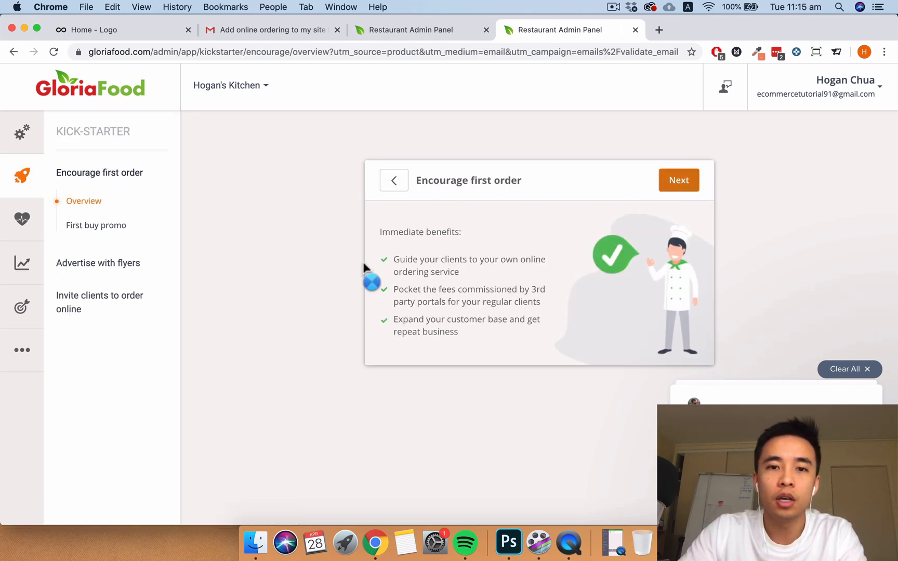
left_click(678, 180)
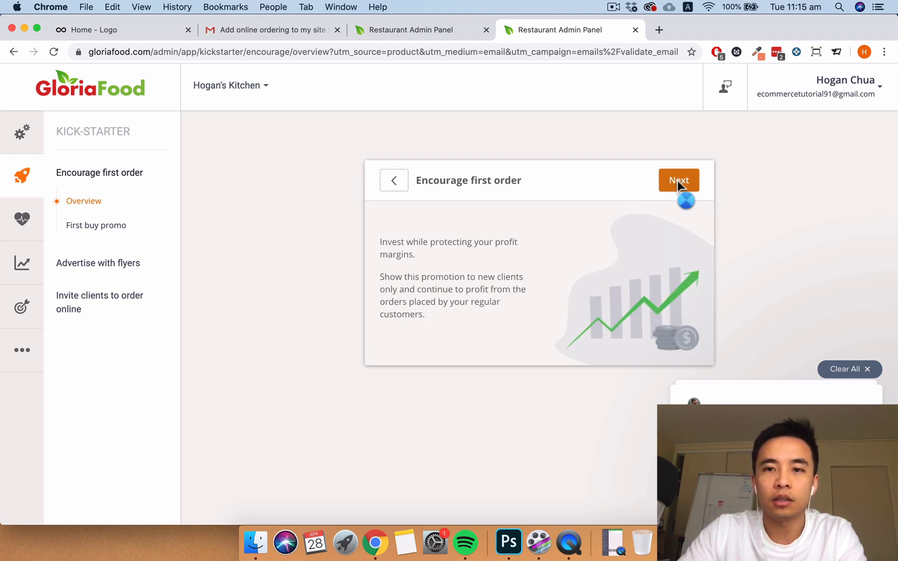
left_click(678, 182)
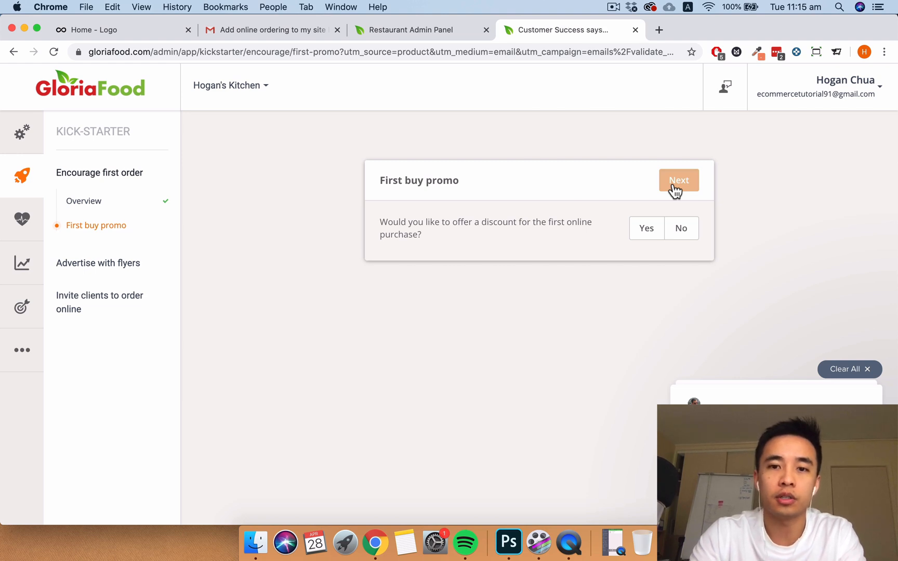
- Choose Yes to a first-buy promo, clear the chat notifications, and keep the default headline
left_click(647, 229)
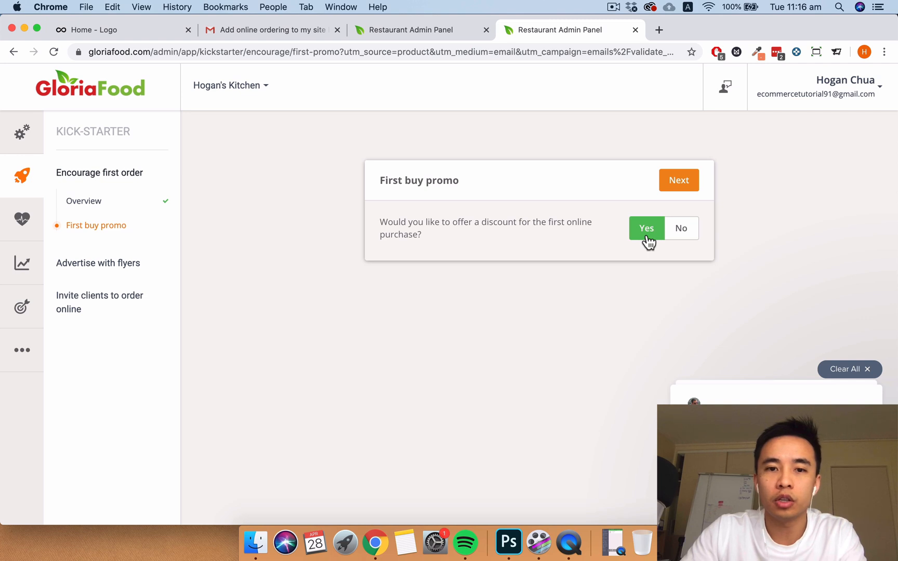
left_click(680, 181)
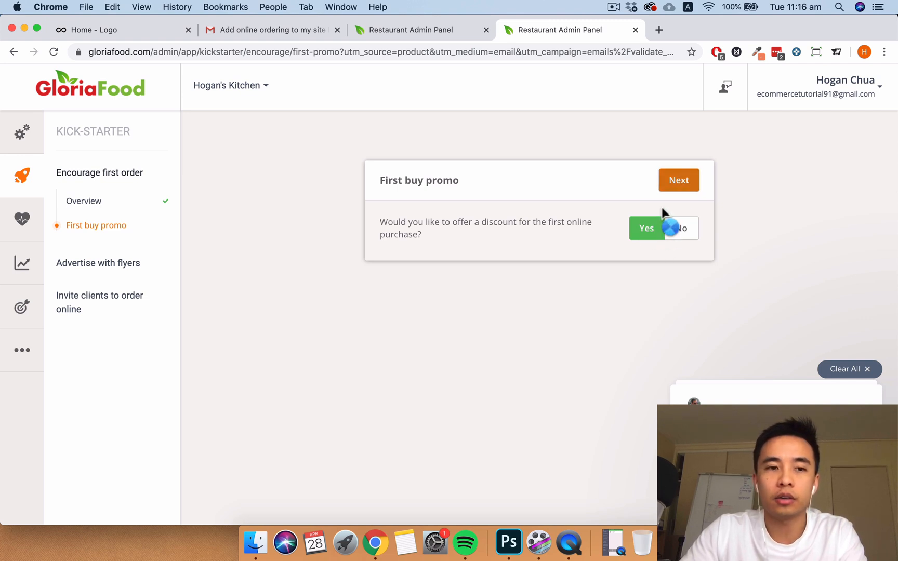
scroll(607, 241, "down", 1)
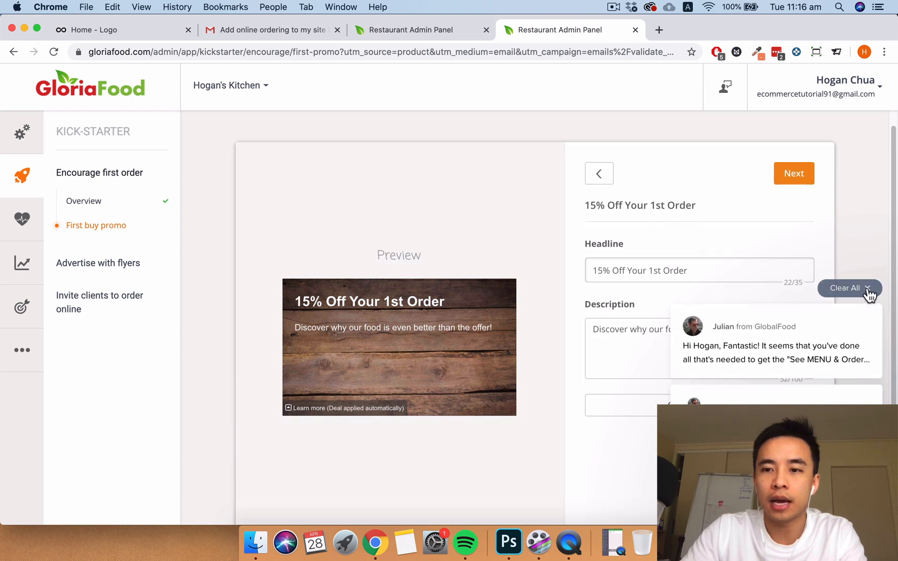
left_click(868, 289)
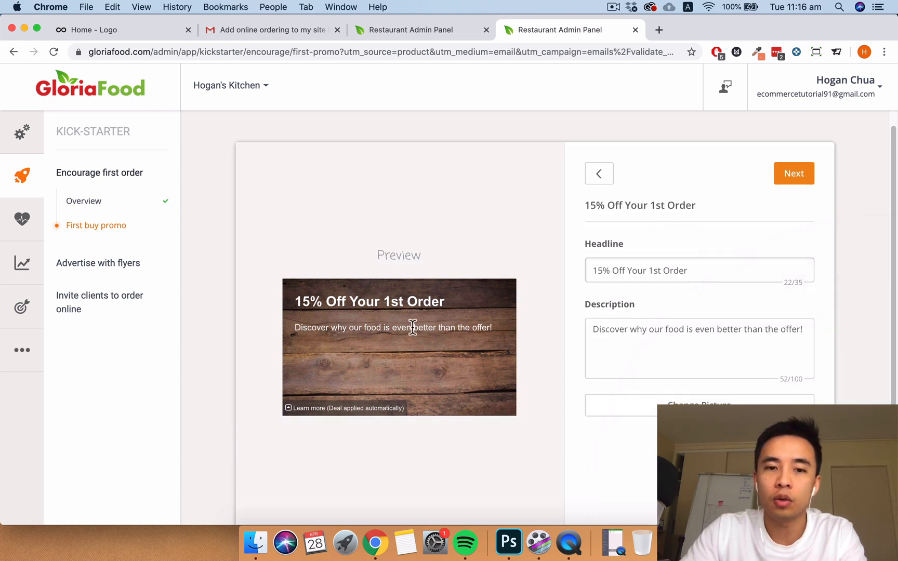
left_click(787, 177)
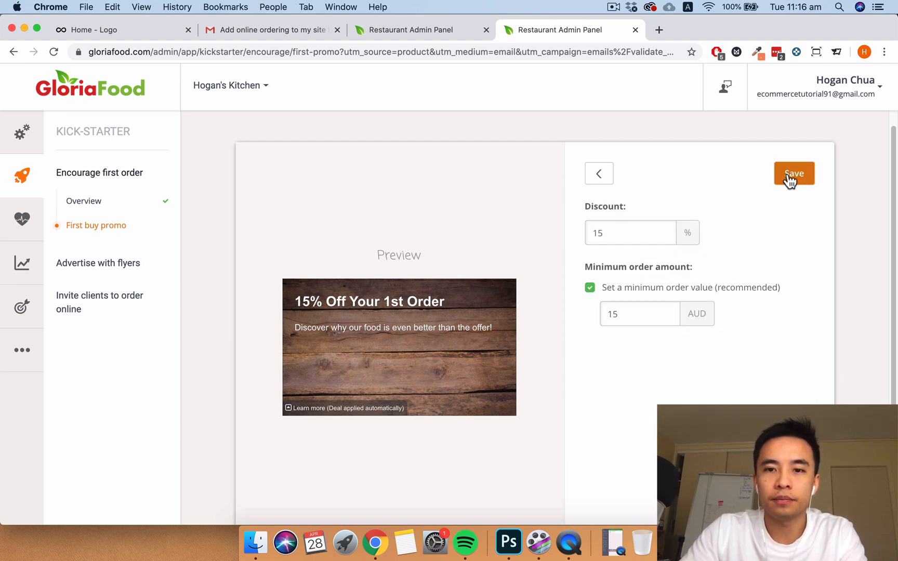
- Keep the 15% discount, set a 20 AUD minimum order, and save the promo live
left_click_drag(641, 231, 581, 234)
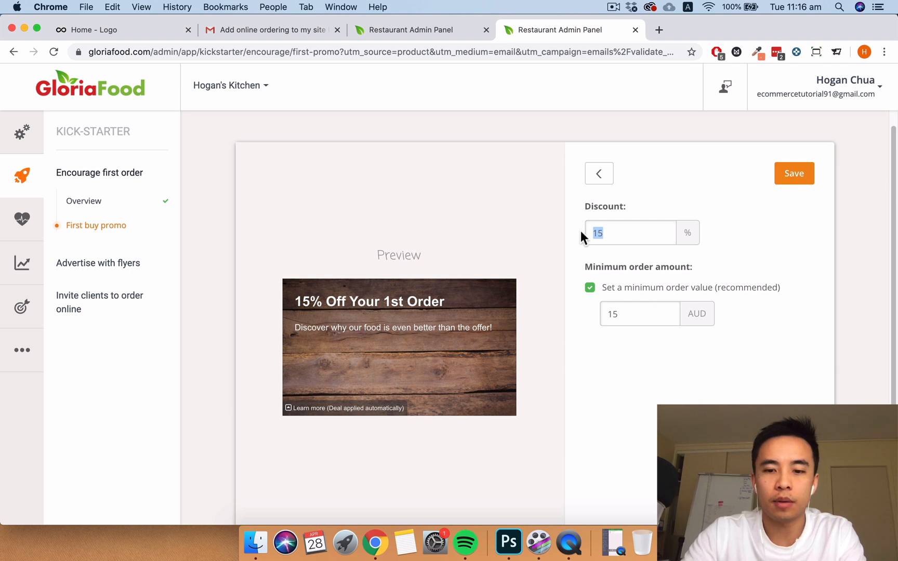
left_click_drag(629, 314, 575, 320)
type("20")
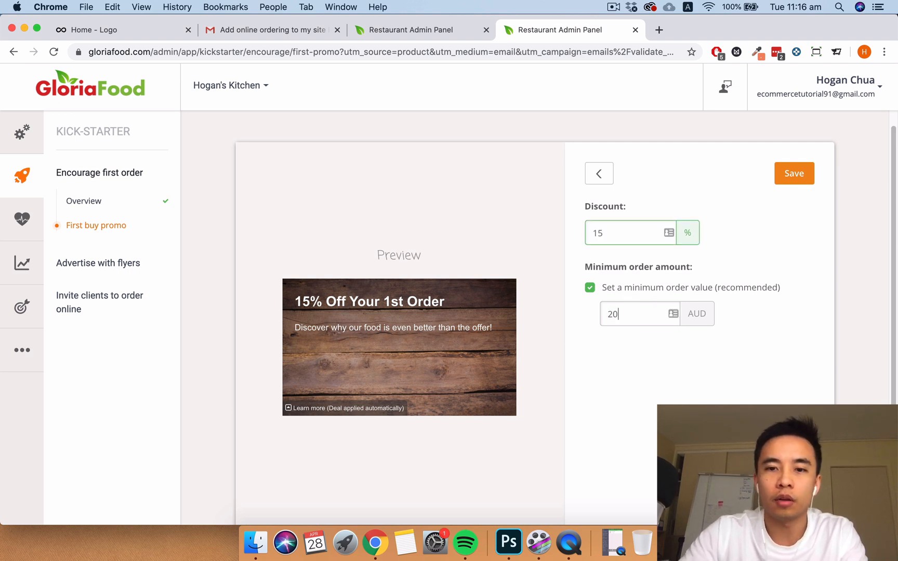
left_click(676, 387)
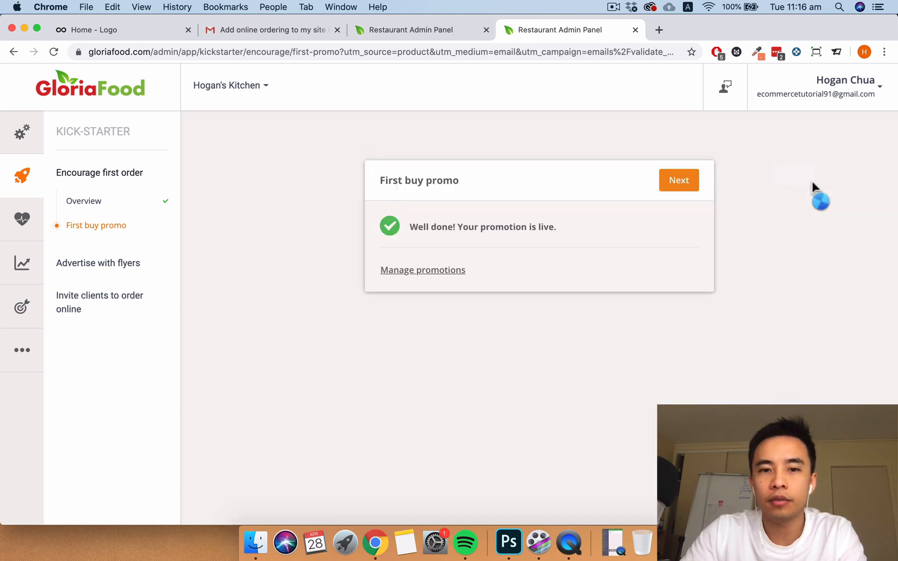
left_click(678, 183)
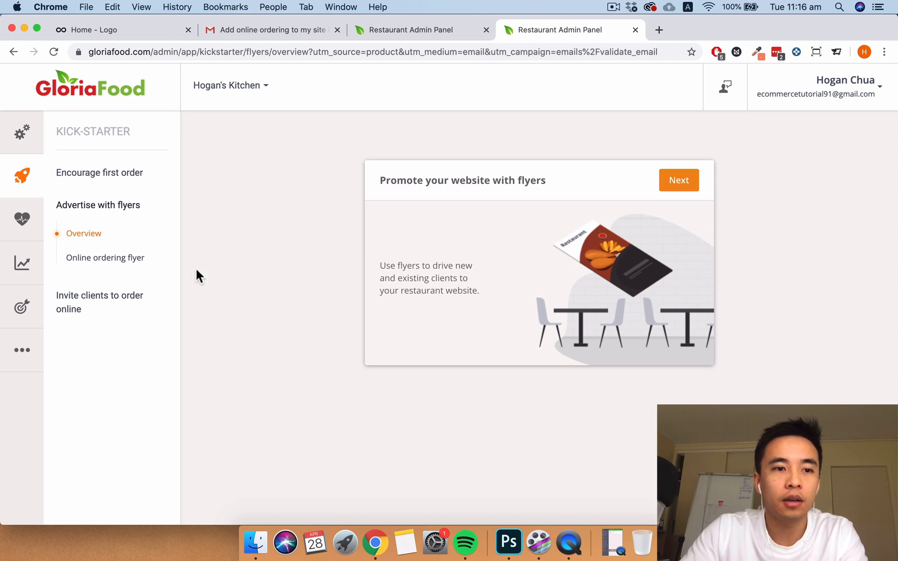
- Review the Reports overview, glance at chat conversations, then open the 3rd party Integrations list
left_click(24, 262)
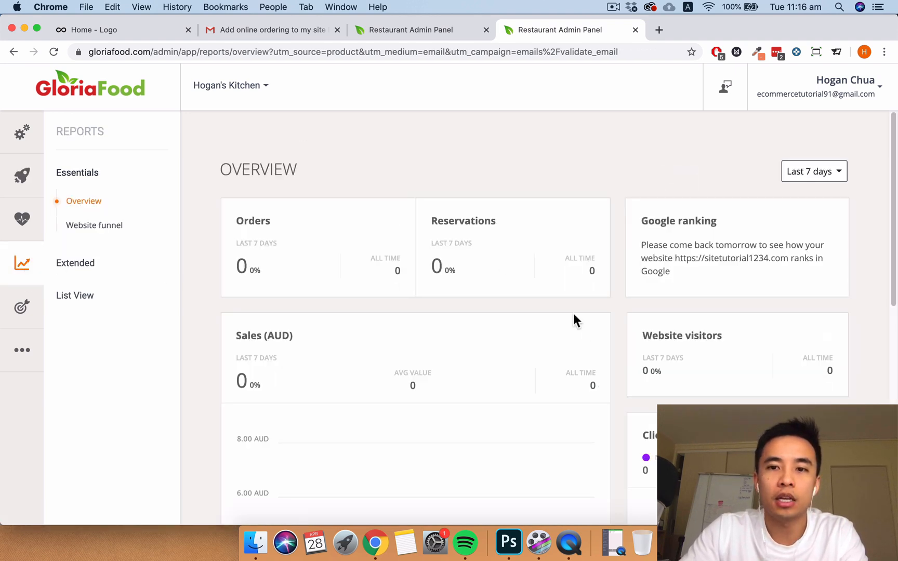
scroll(619, 292, "down", 5)
scroll(619, 290, "up", 5)
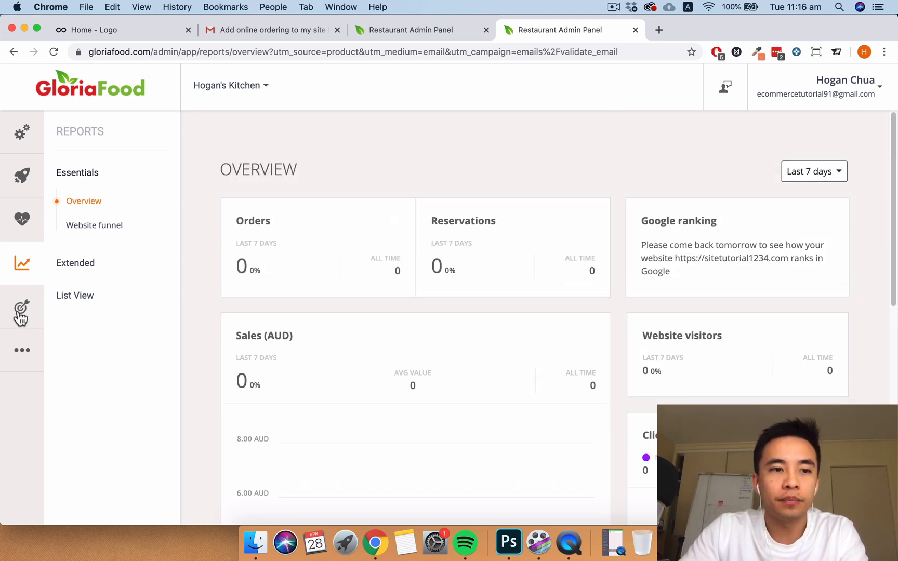
left_click(866, 494)
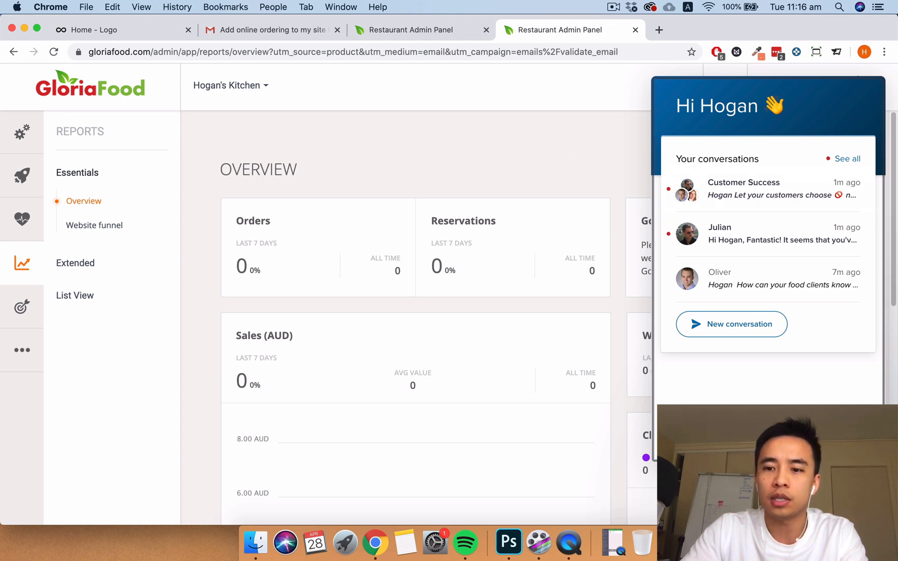
left_click(877, 82)
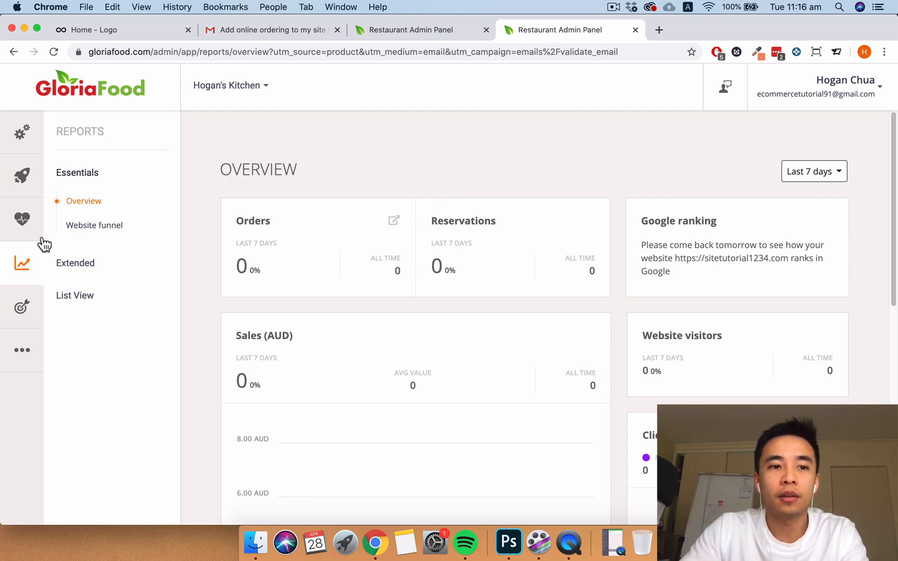
left_click(23, 353)
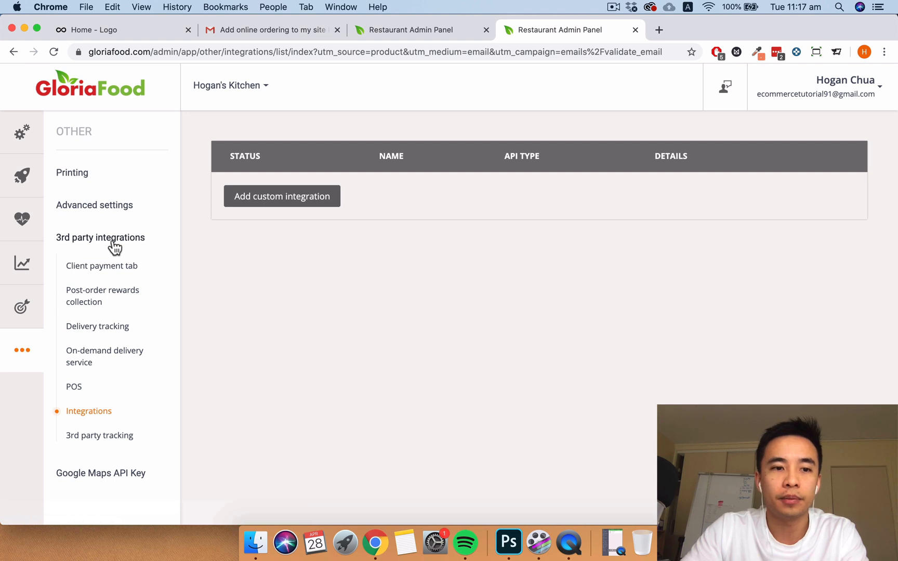
- View Delivery tracking integrations, then the Printing overview with Advanced settings expanded
left_click(107, 328)
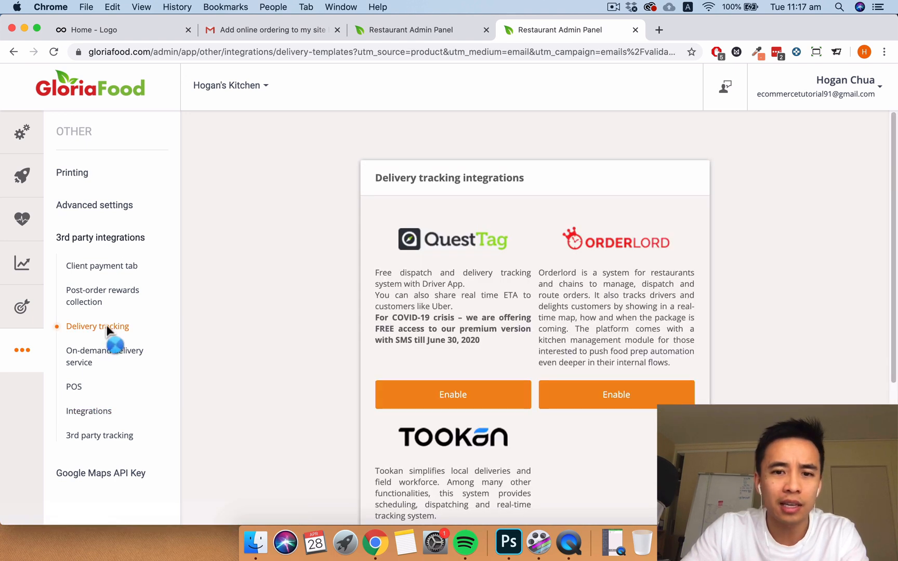
left_click(90, 175)
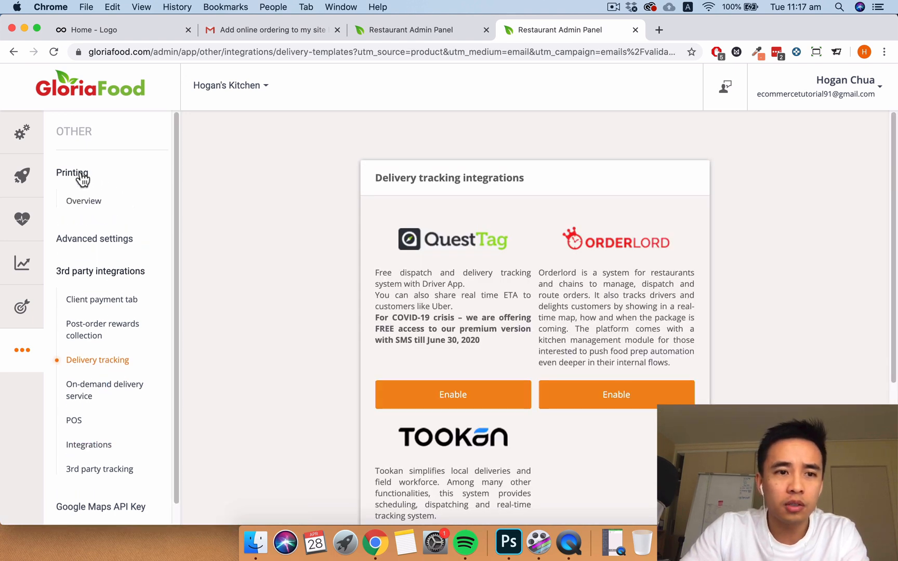
left_click(87, 204)
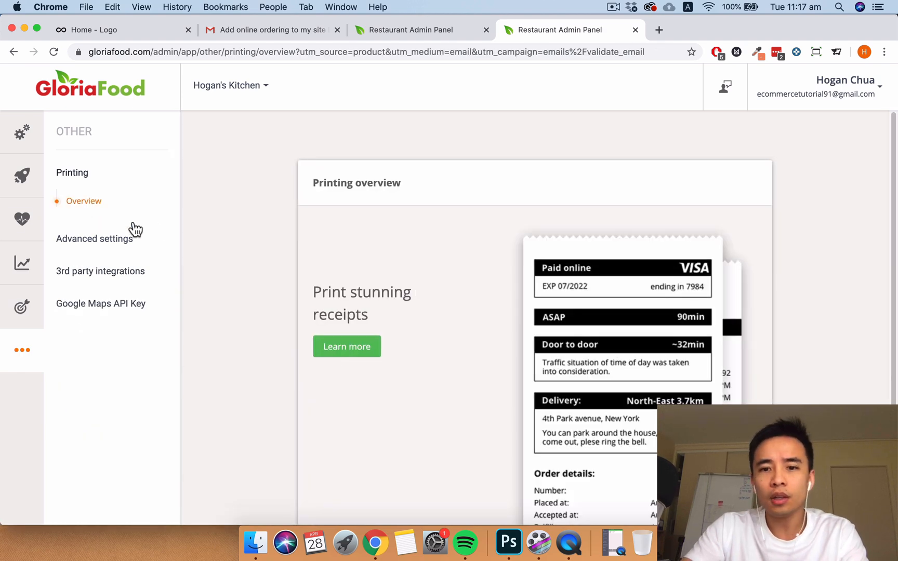
scroll(504, 341, "down", 2)
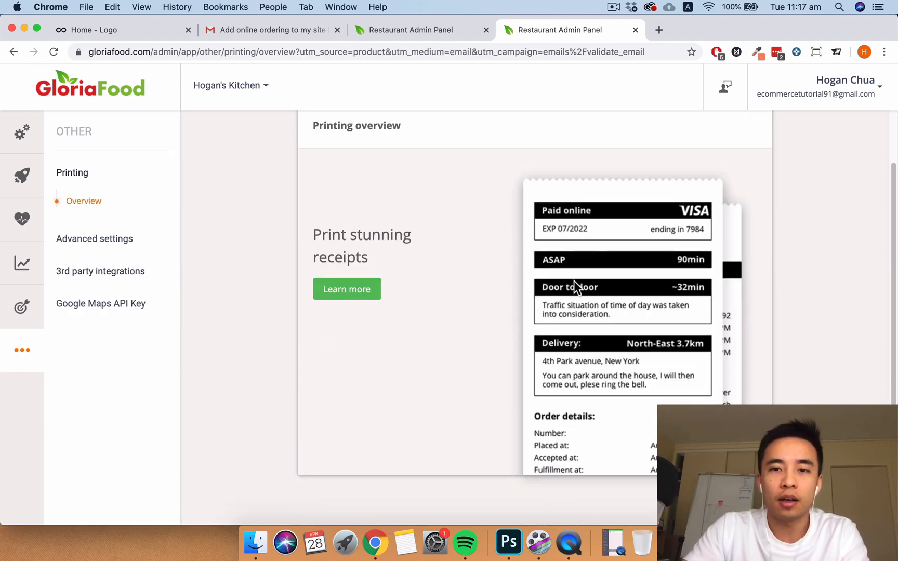
left_click(119, 242)
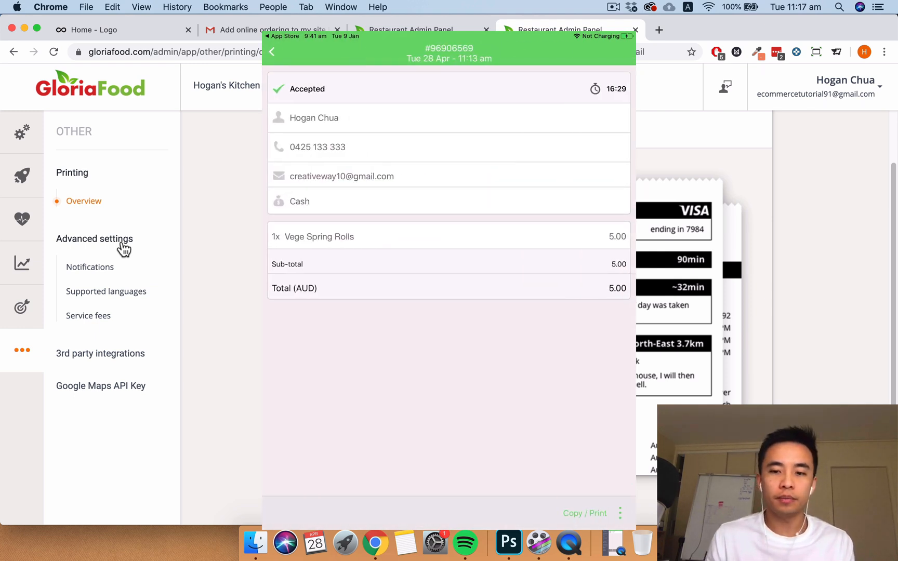
- Bring back the iPad Movie Recording, stop it, and minimize its window
left_click(606, 552)
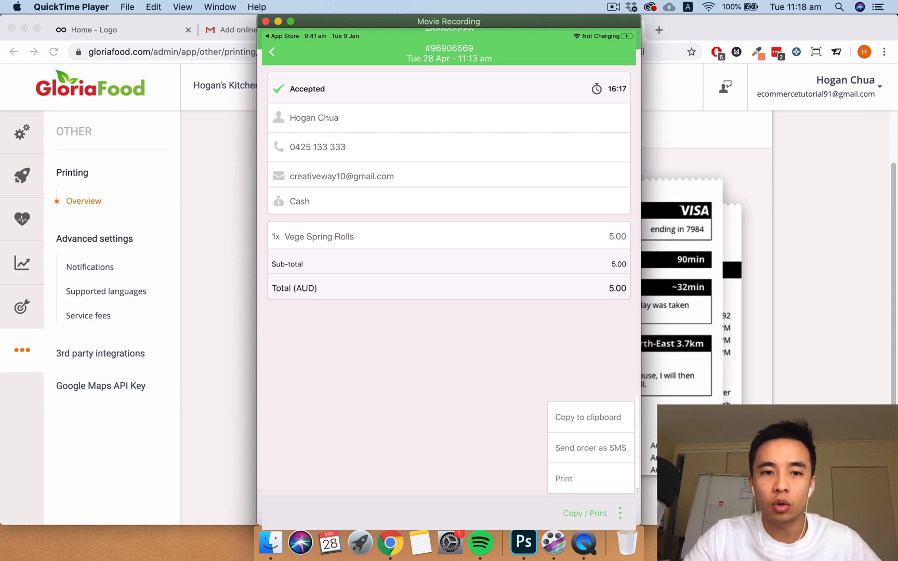
left_click(449, 421)
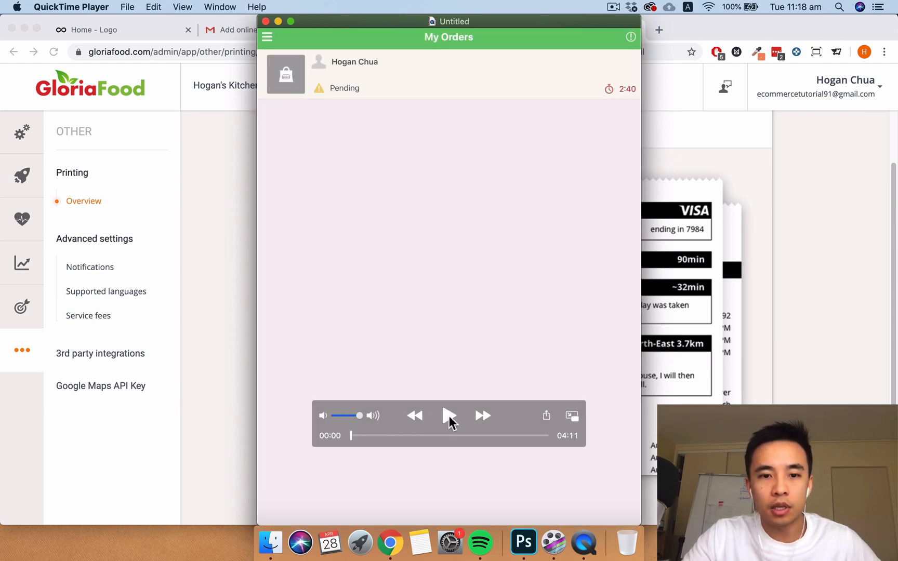
left_click(278, 21)
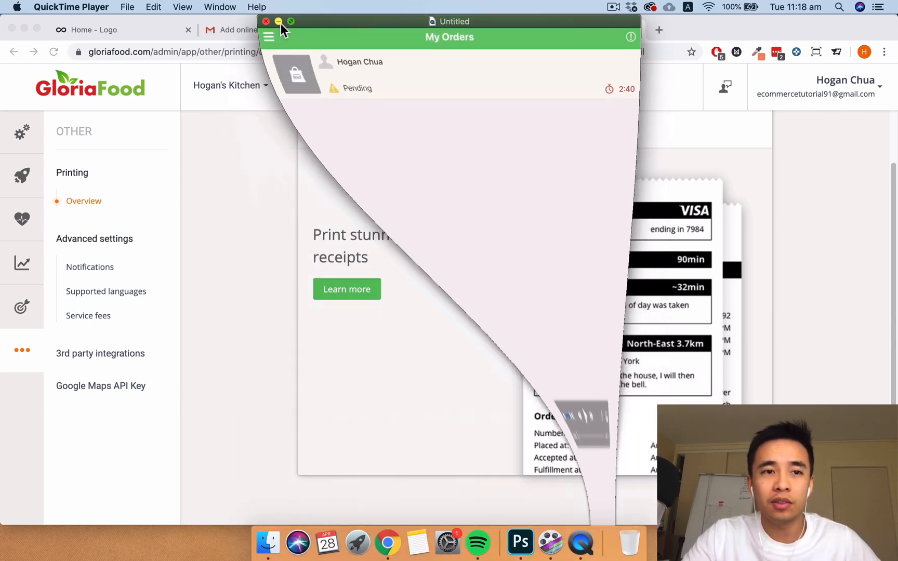